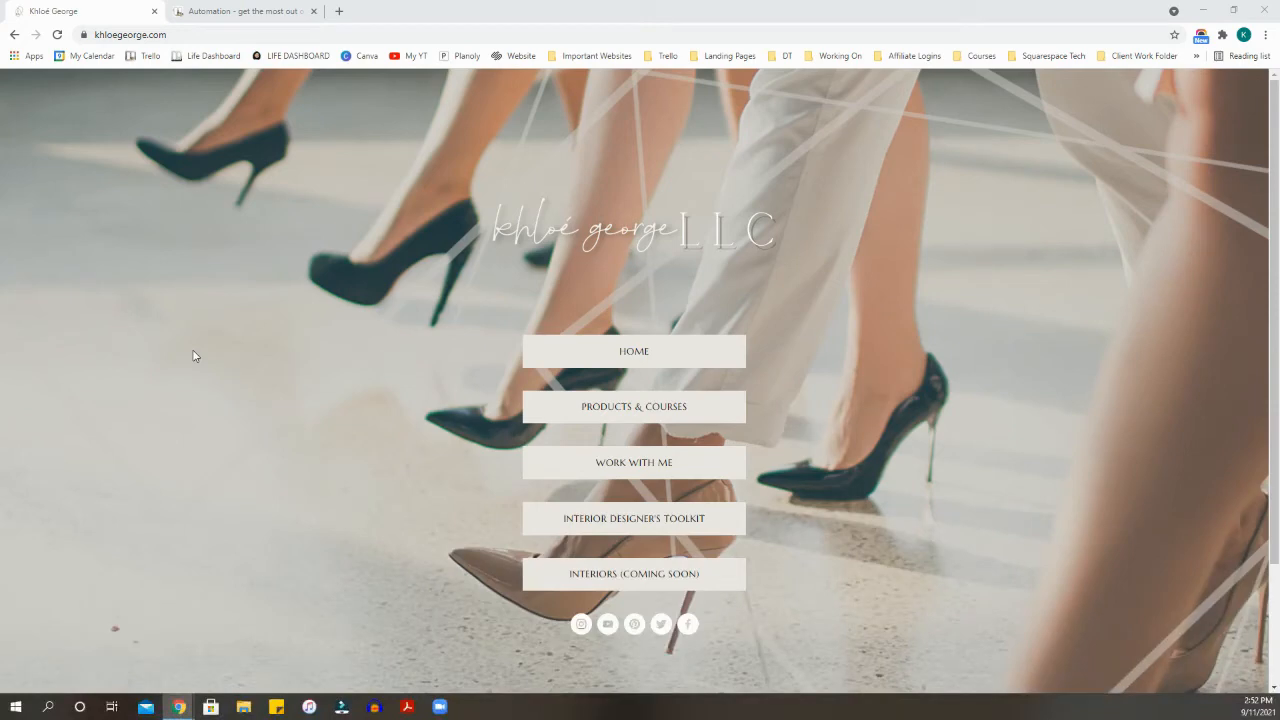
- Switch to the open Trello automation card on the Recurring Bill Tracker board and look over its cover and introduction
click(201, 10)
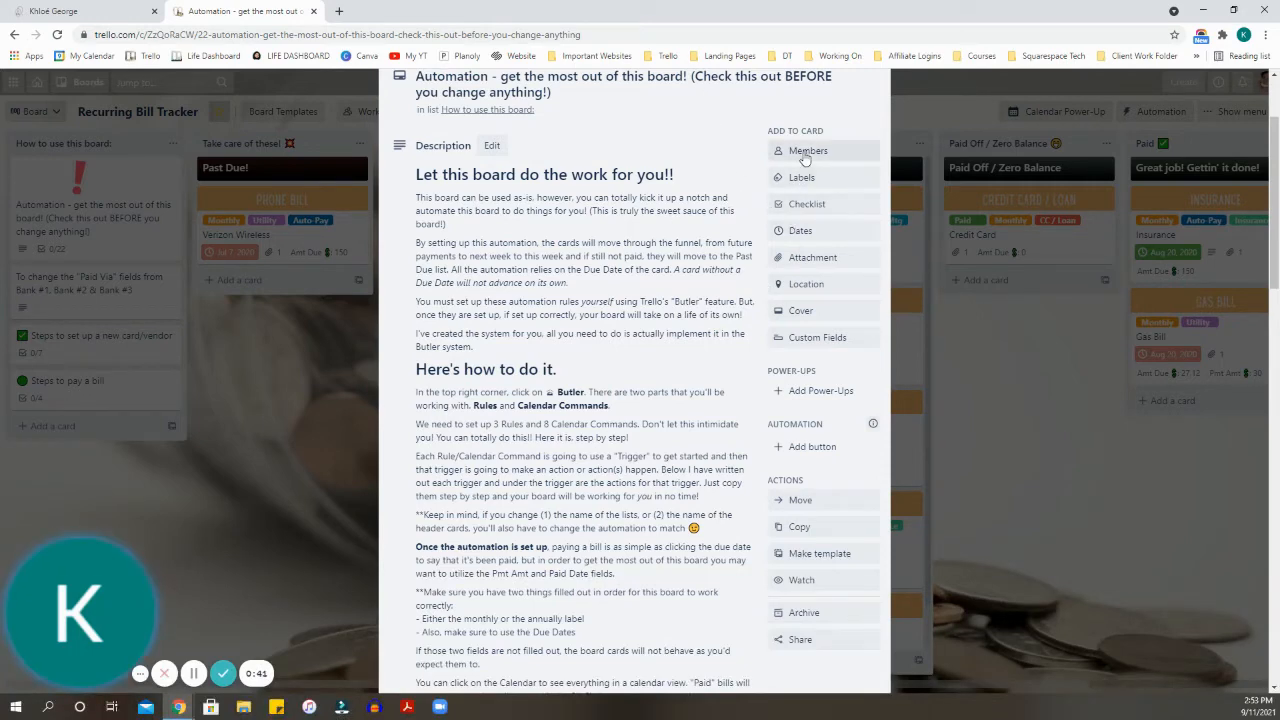
scroll(808, 162, up, 1)
scroll(813, 162, up, 1)
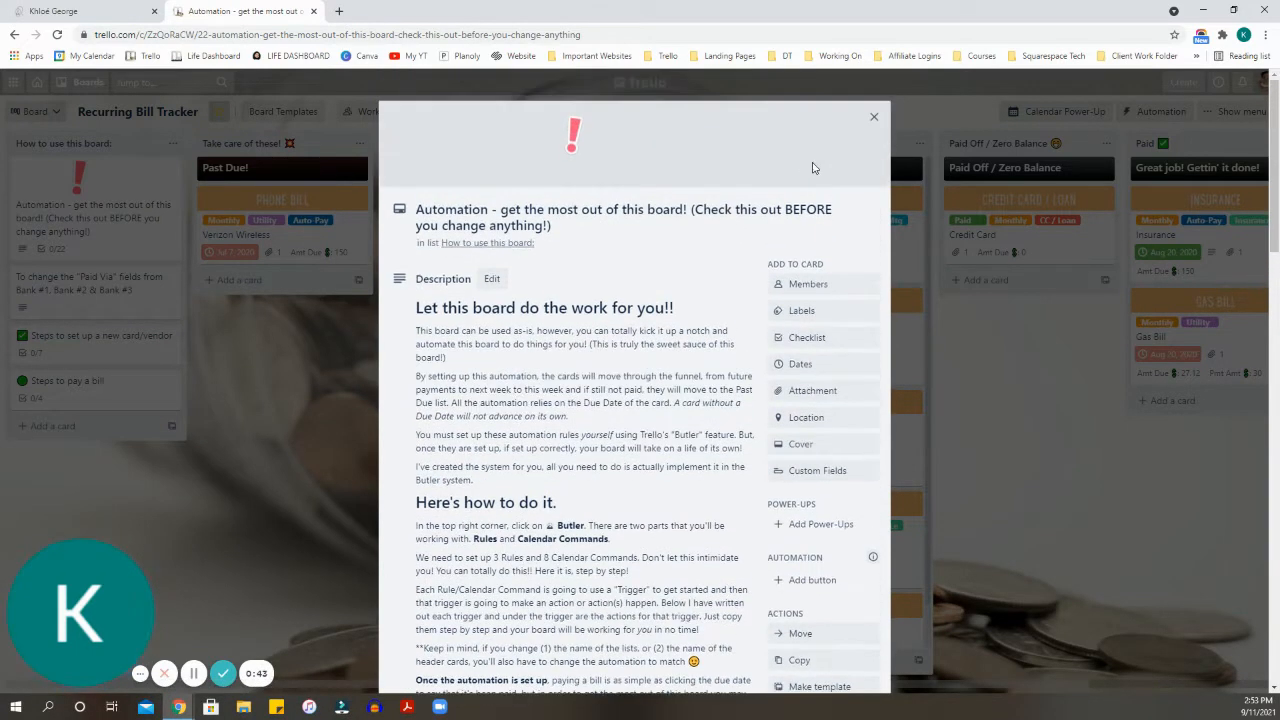
scroll(816, 280, down, 1)
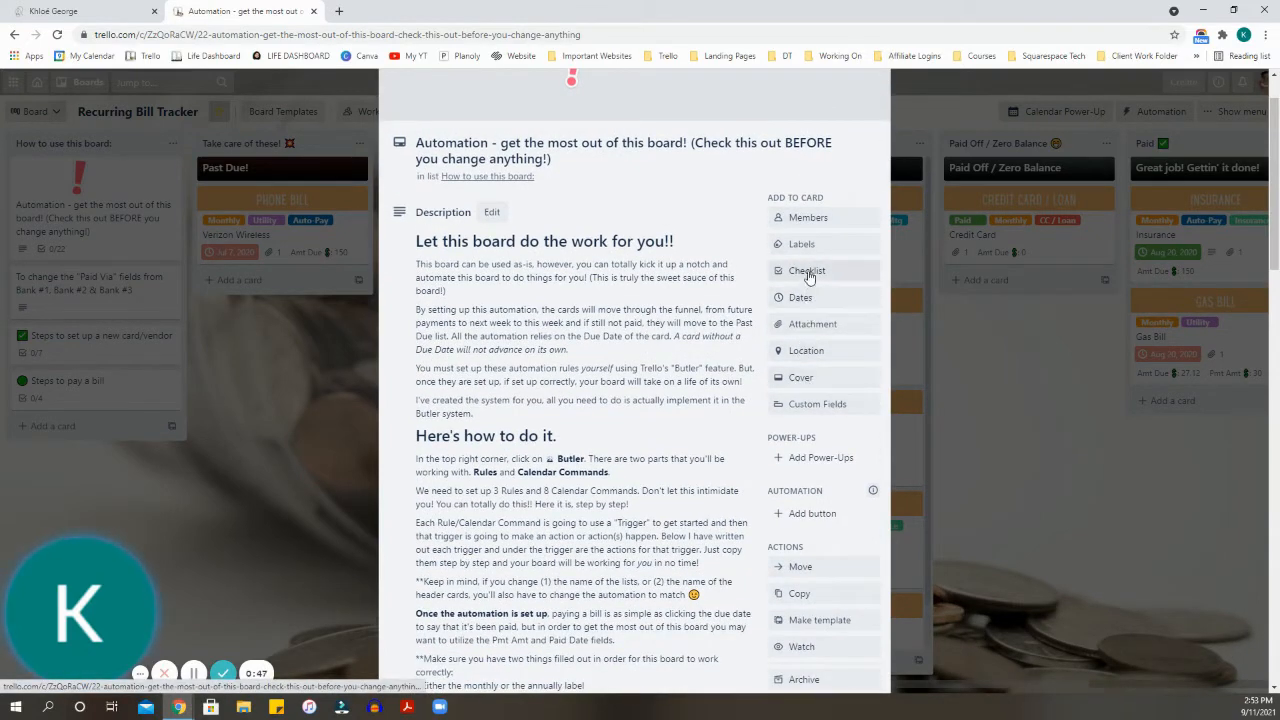
- Look through the automation card's checklist, labels and members options without adding anything
click(808, 273)
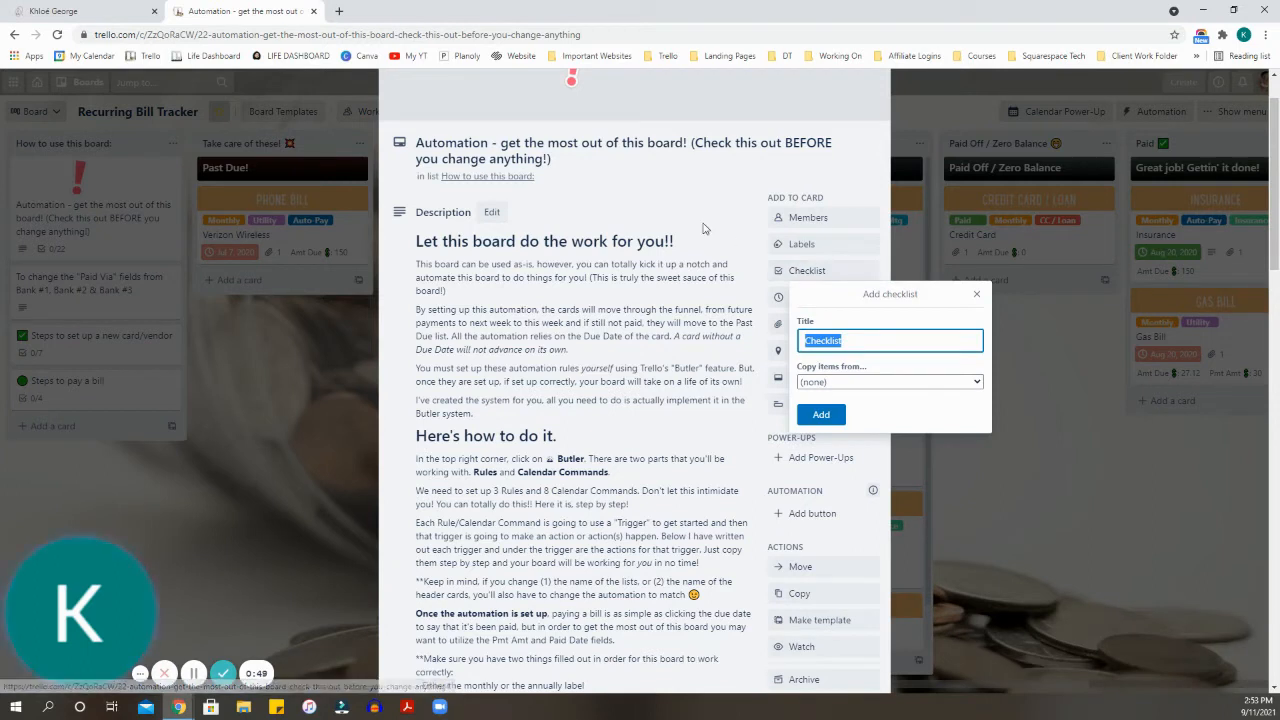
click(799, 248)
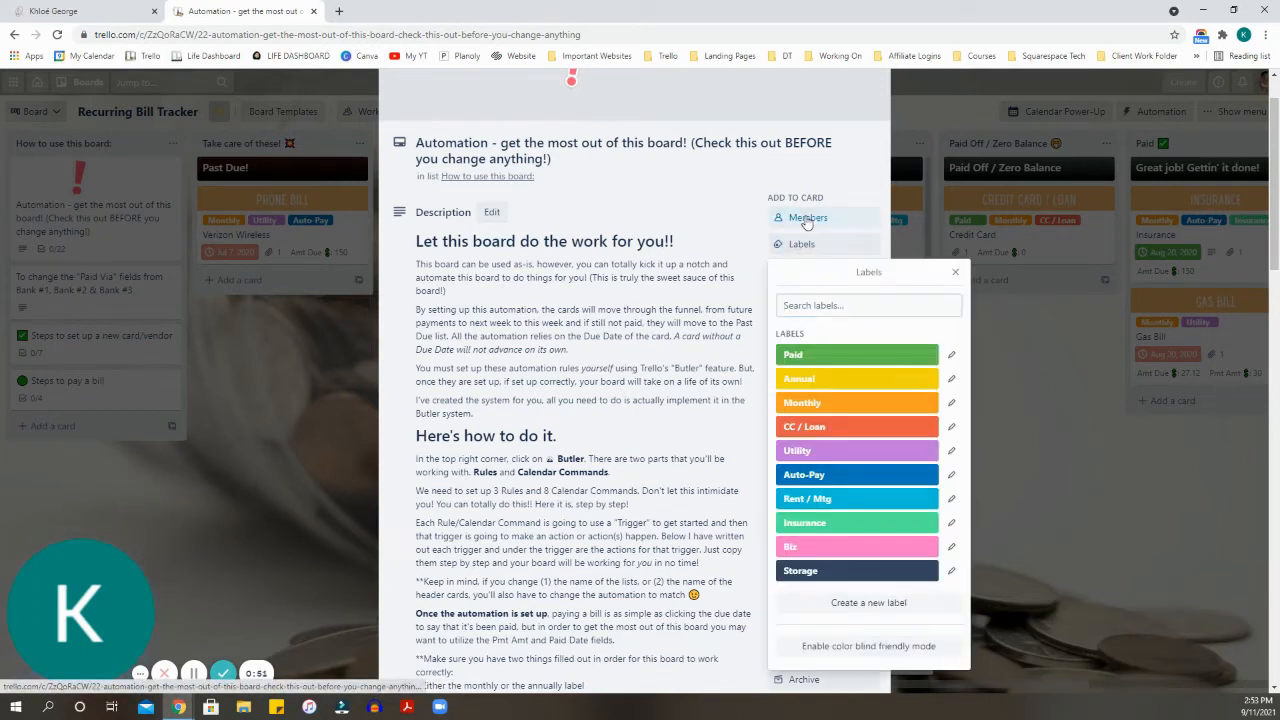
click(806, 220)
click(718, 218)
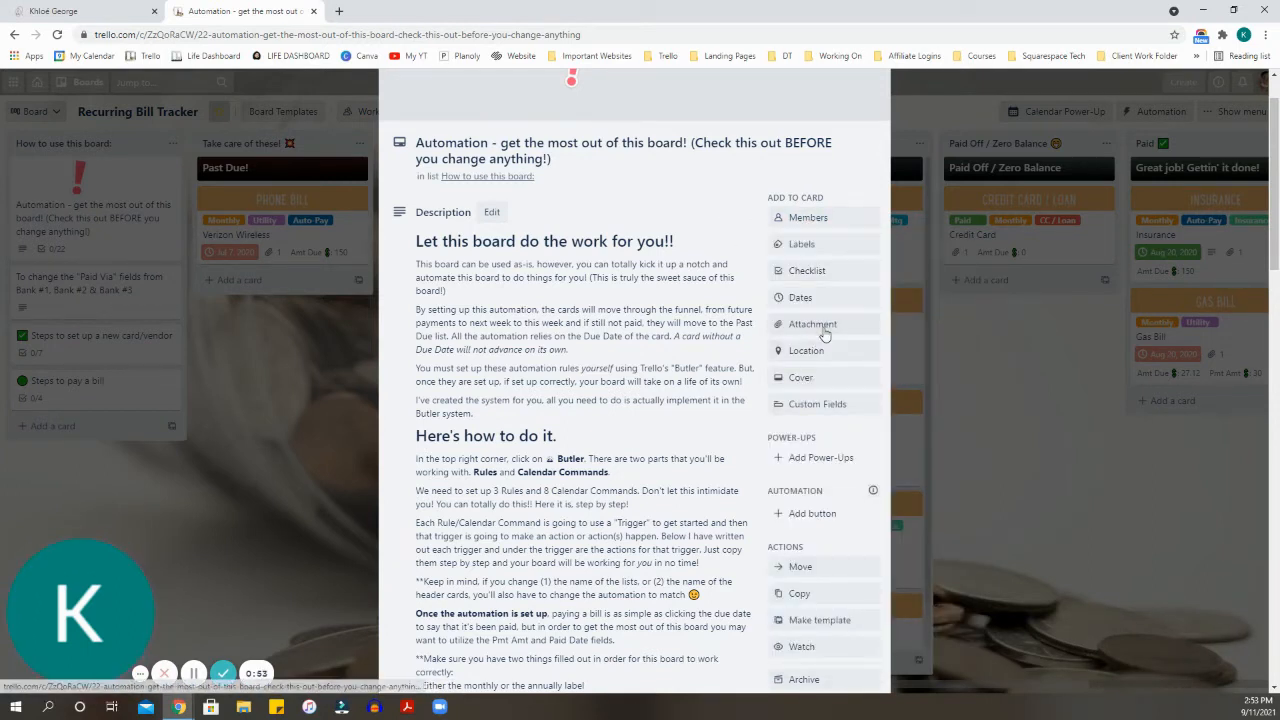
scroll(811, 389, down, 1)
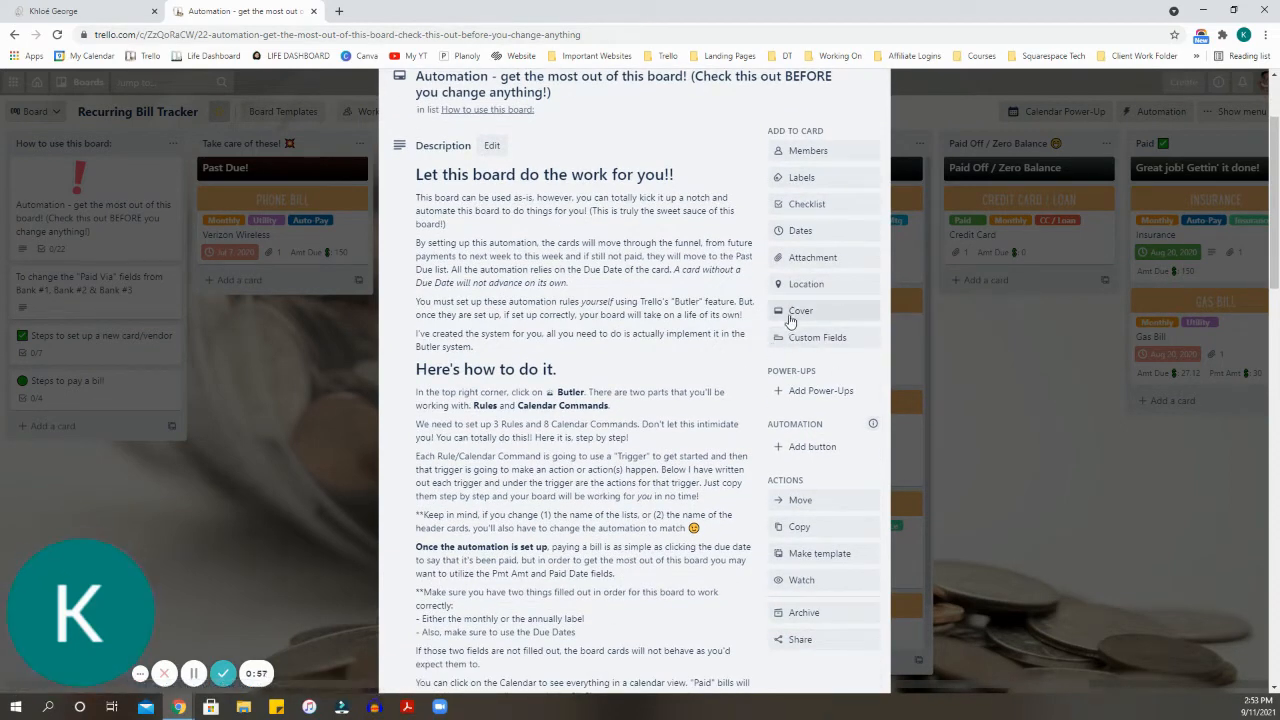
- Review the list of custom fields available to the automation card and close the card
click(795, 338)
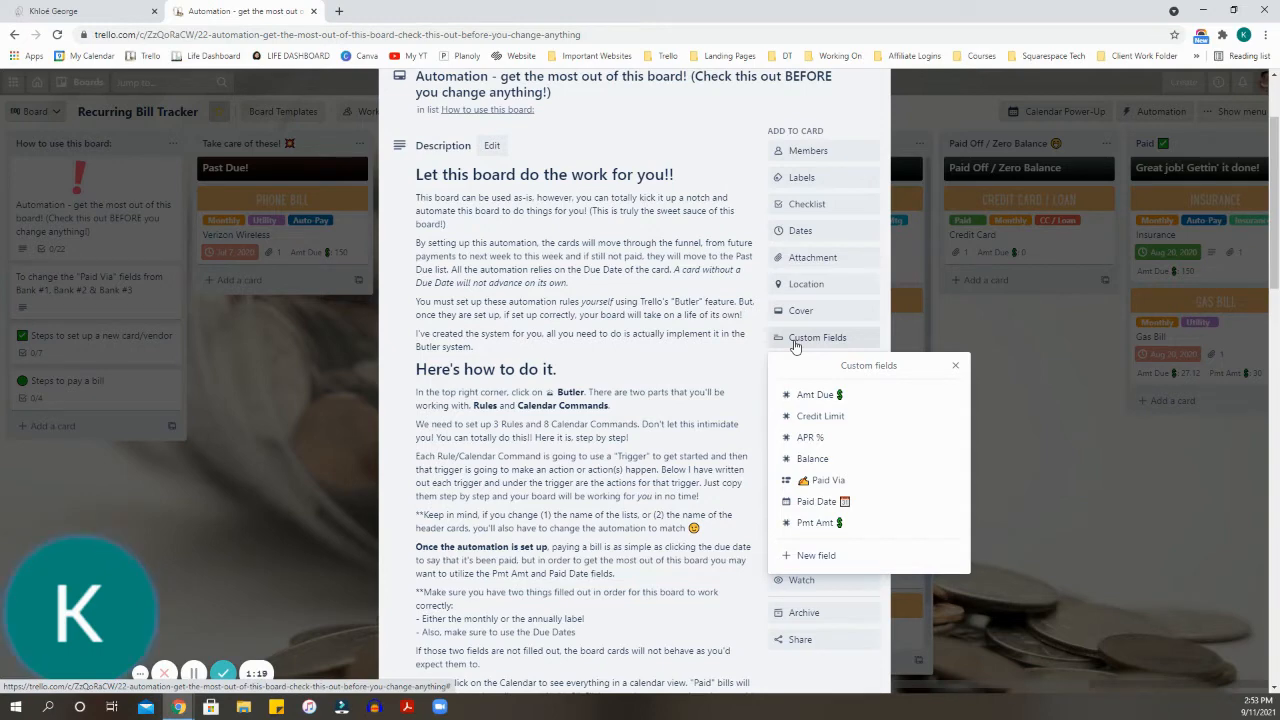
scroll(737, 290, down, 4)
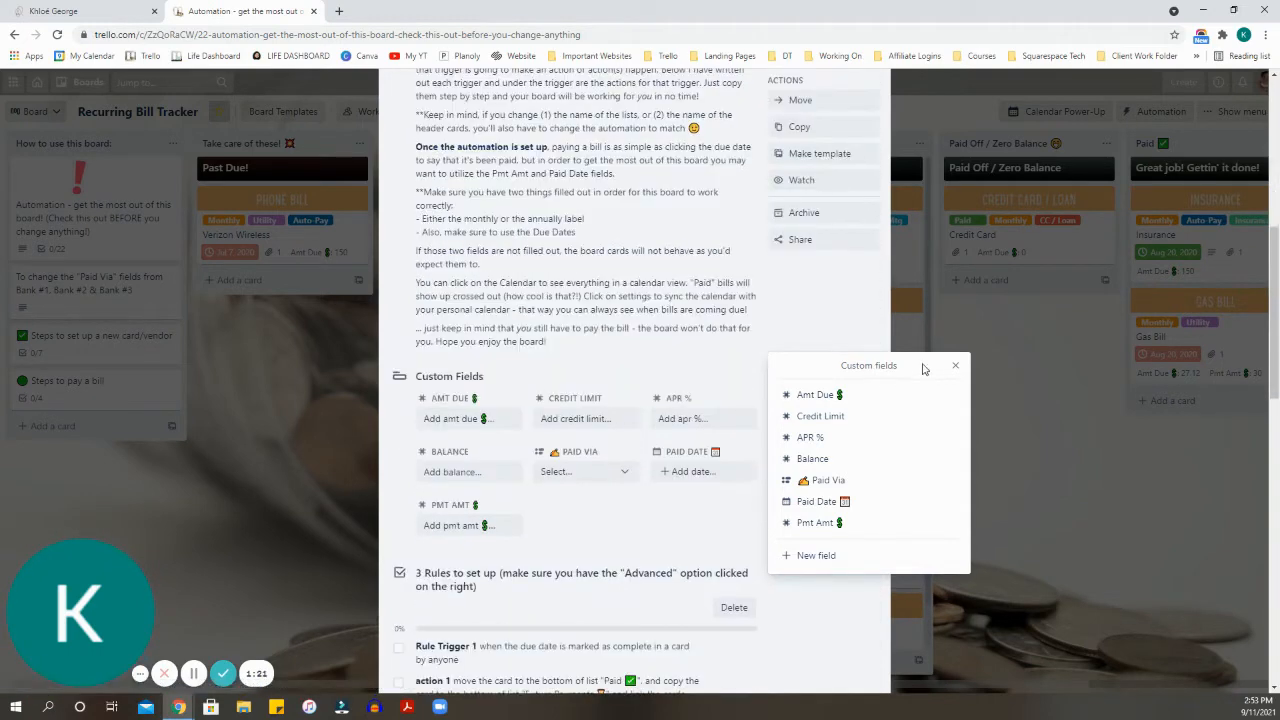
click(955, 368)
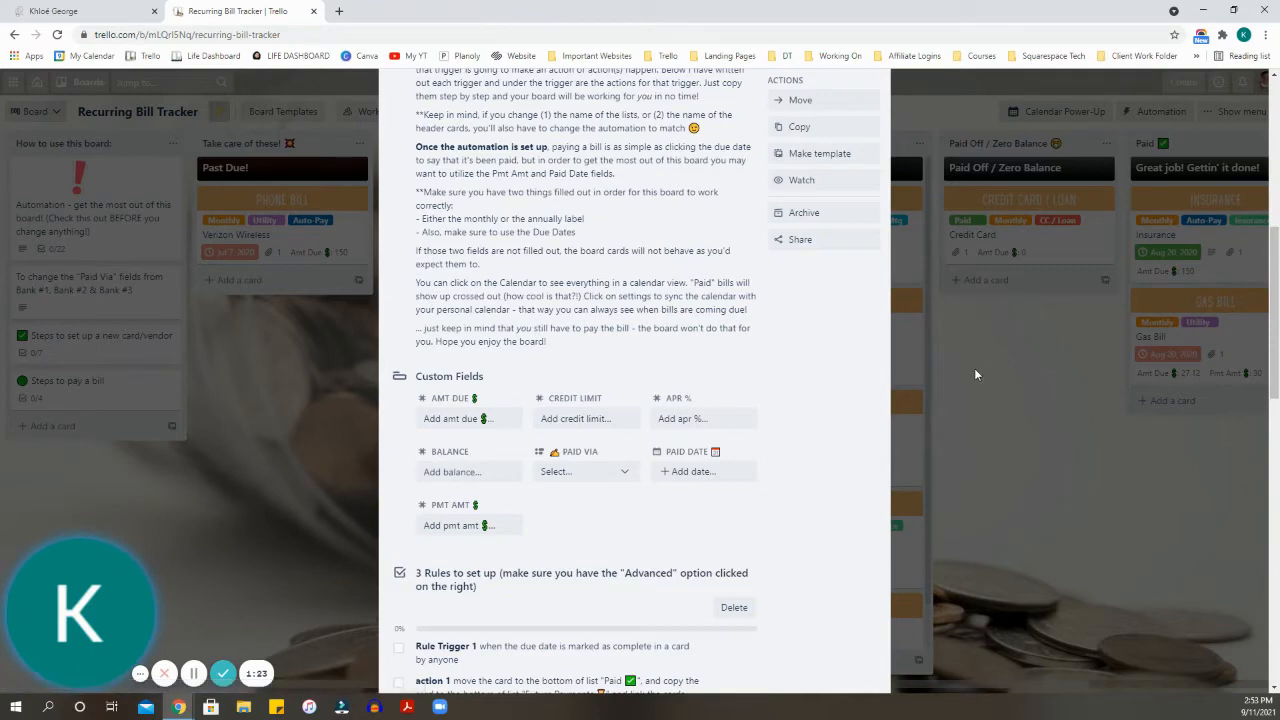
click(290, 375)
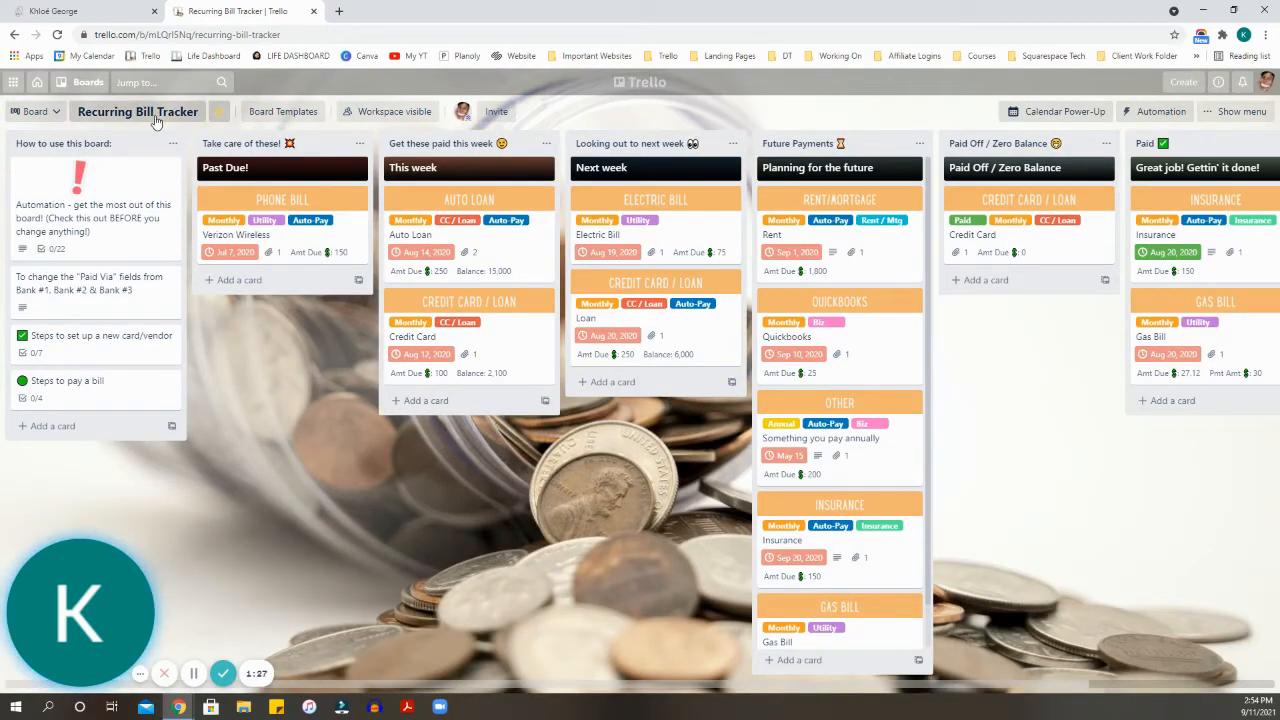
- Reopen the automation card and examine its Amt Due, Credit Limit, APR % and Paid Via custom fields
click(127, 234)
scroll(668, 342, down, 5)
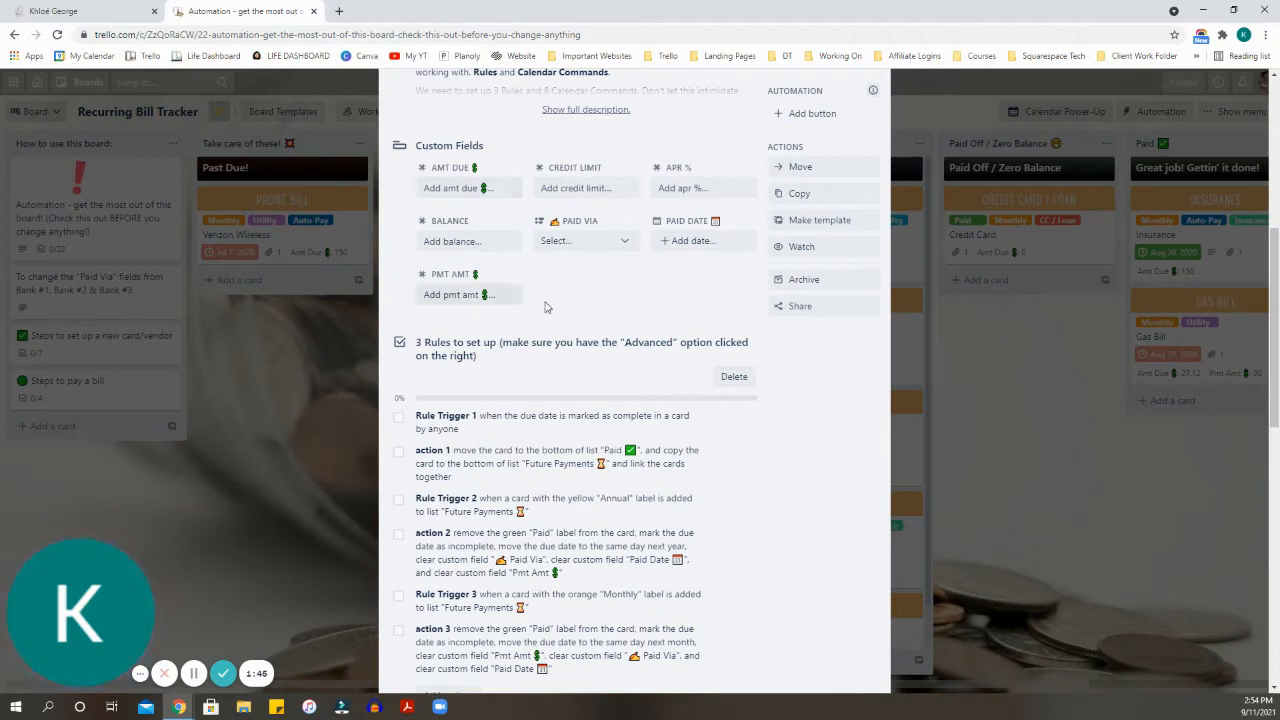
click(446, 191)
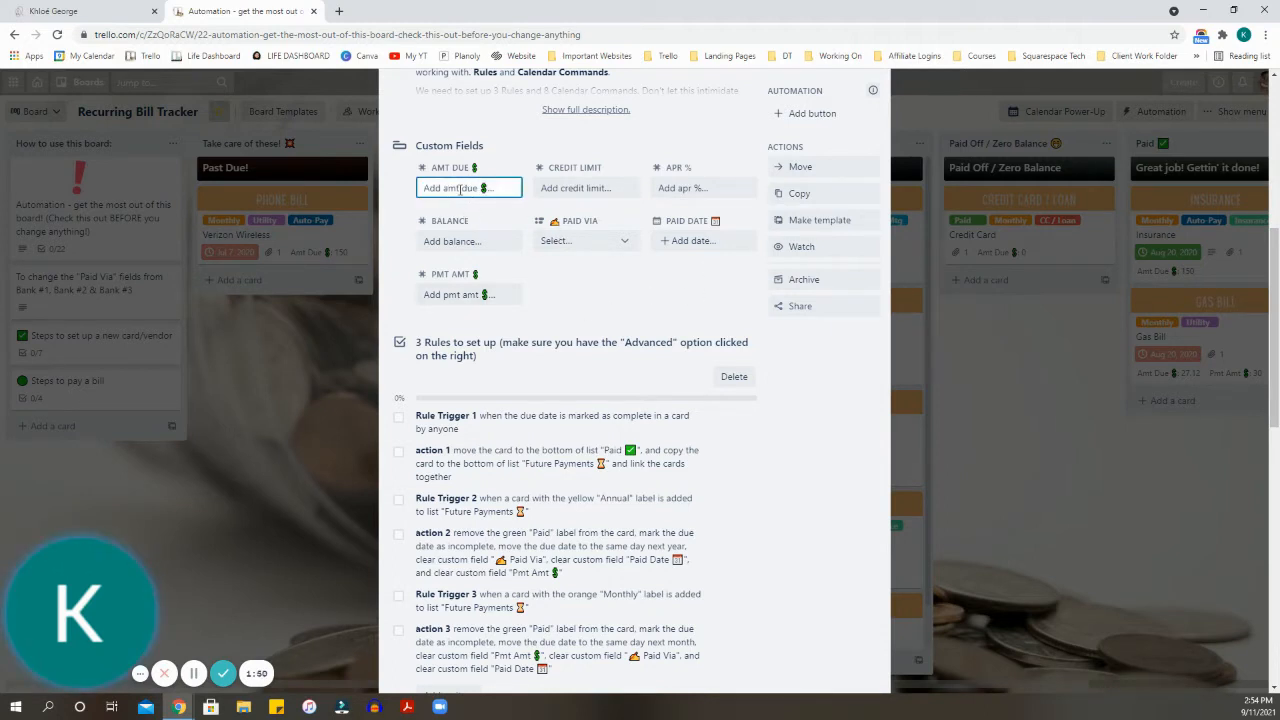
click(575, 189)
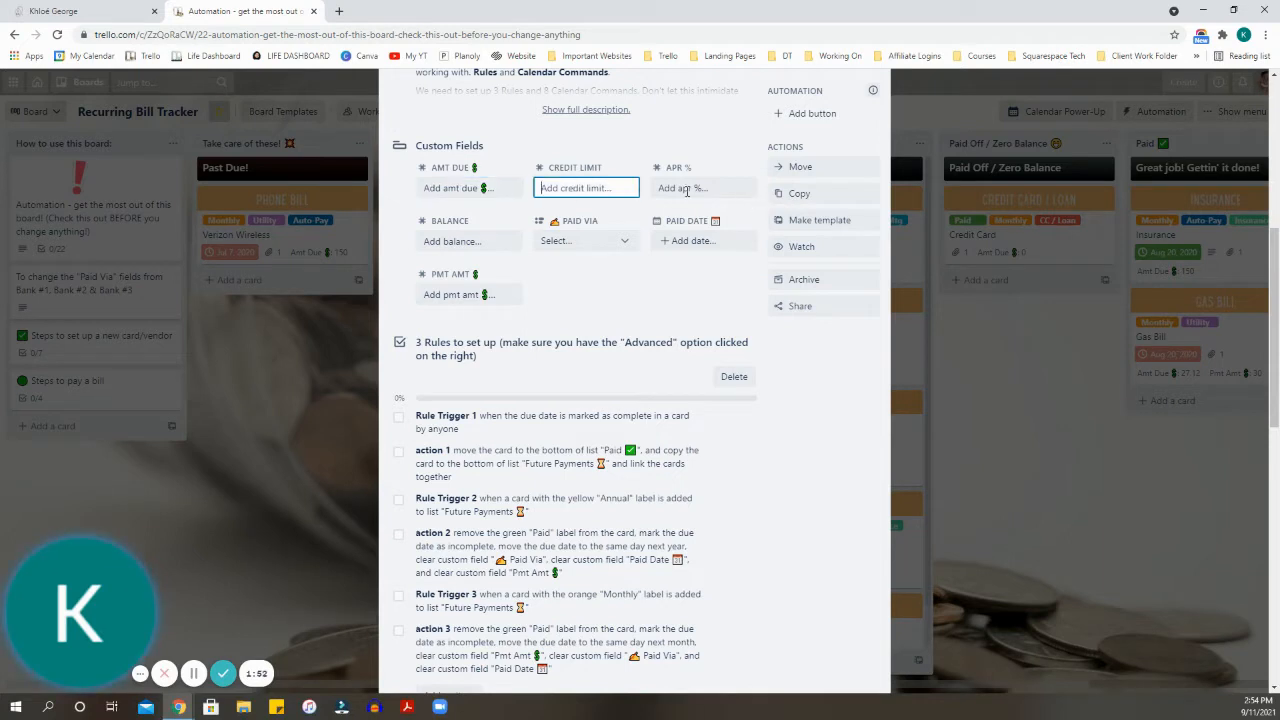
click(695, 187)
click(578, 241)
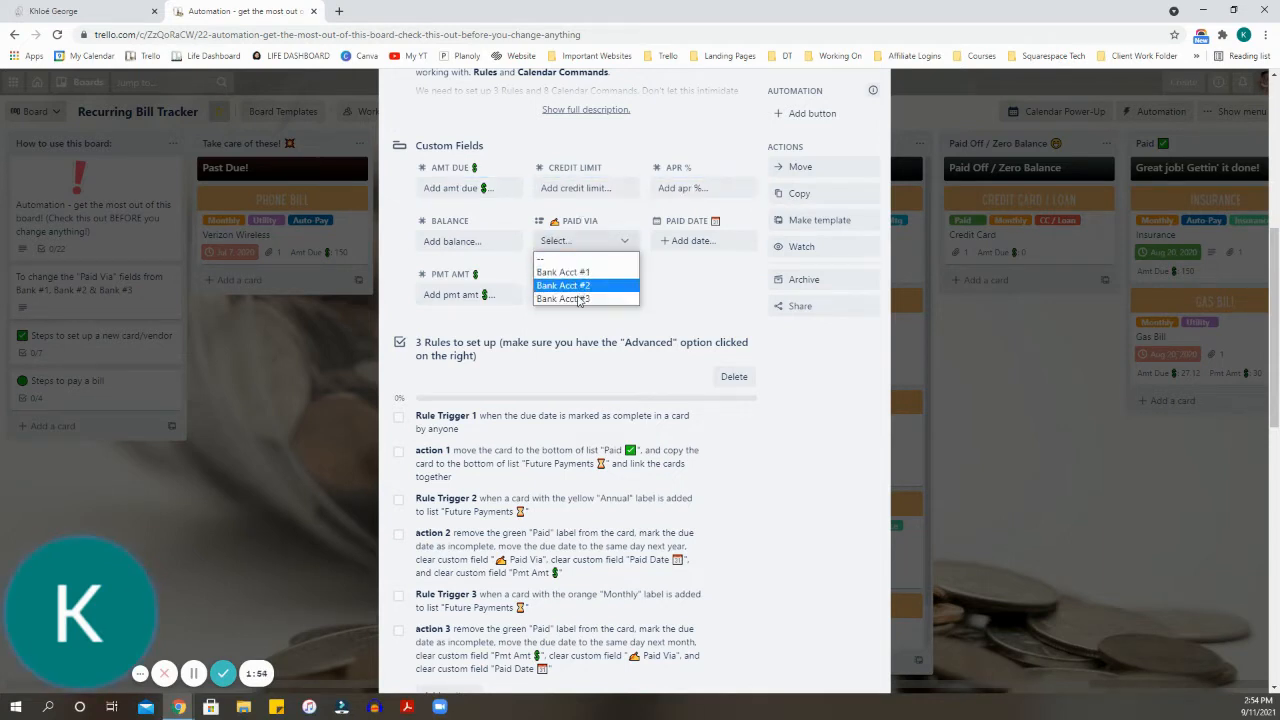
click(707, 277)
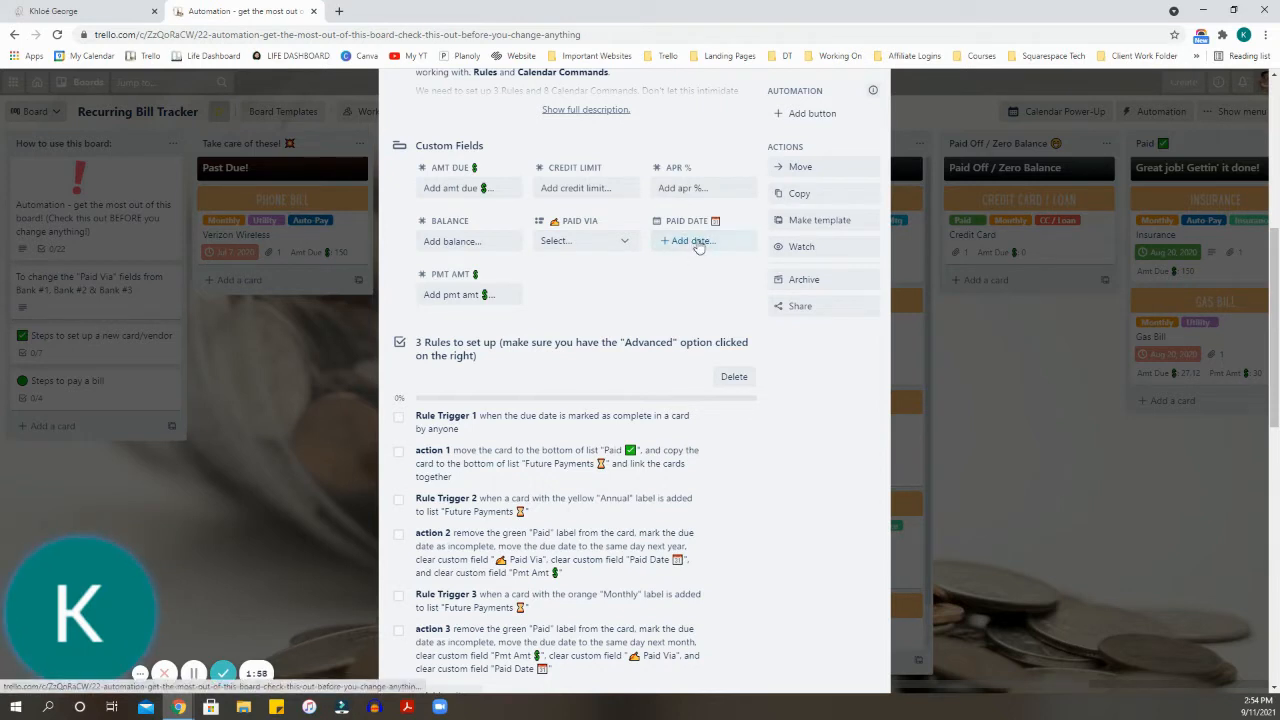
- Examine the automation card's Paid Date, Balance and Pmt Amt custom fields without entering values
click(697, 244)
click(578, 285)
click(461, 243)
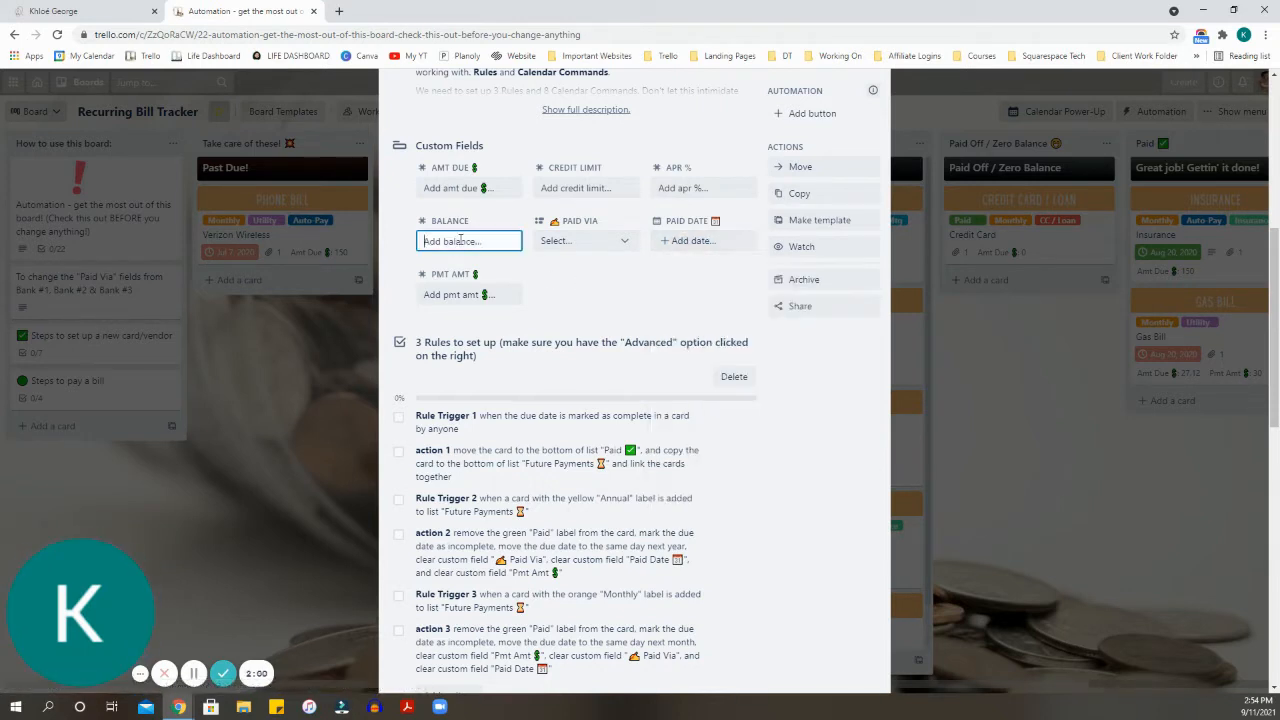
click(452, 294)
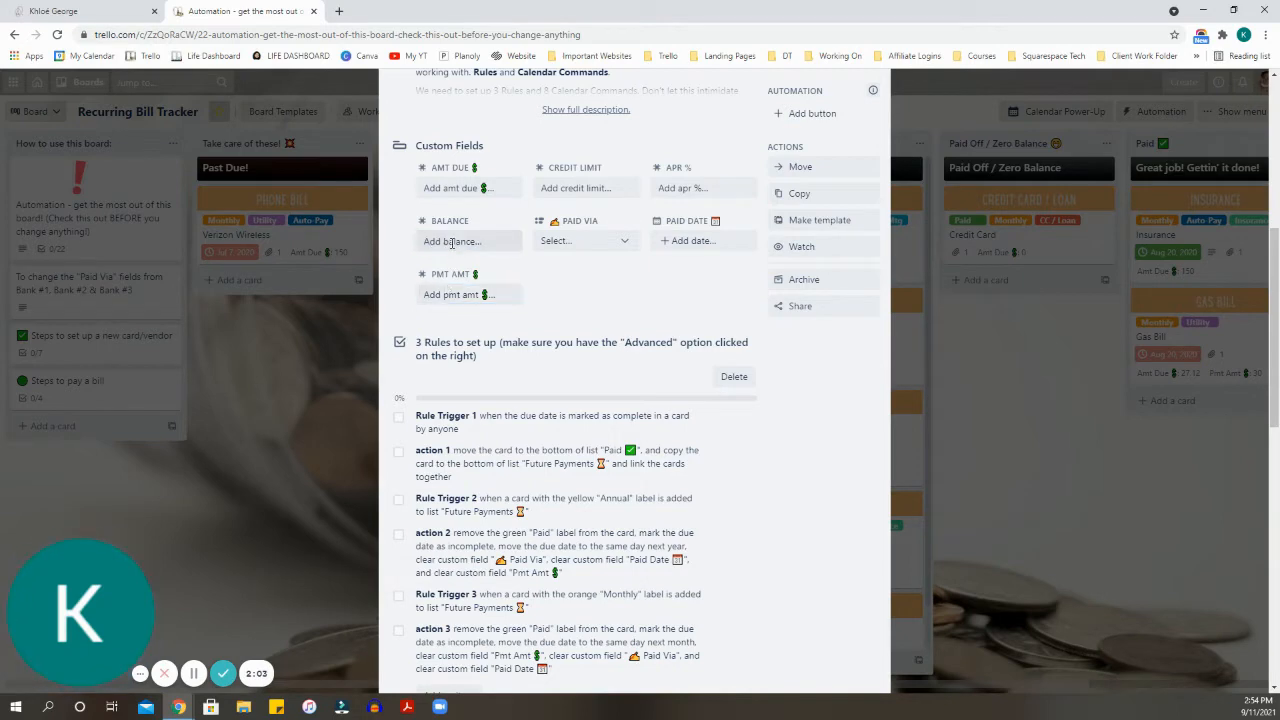
click(453, 241)
- Examine the field types offered for a new custom field on the automation card without creating one
scroll(601, 259, up, 1)
scroll(815, 250, up, 2)
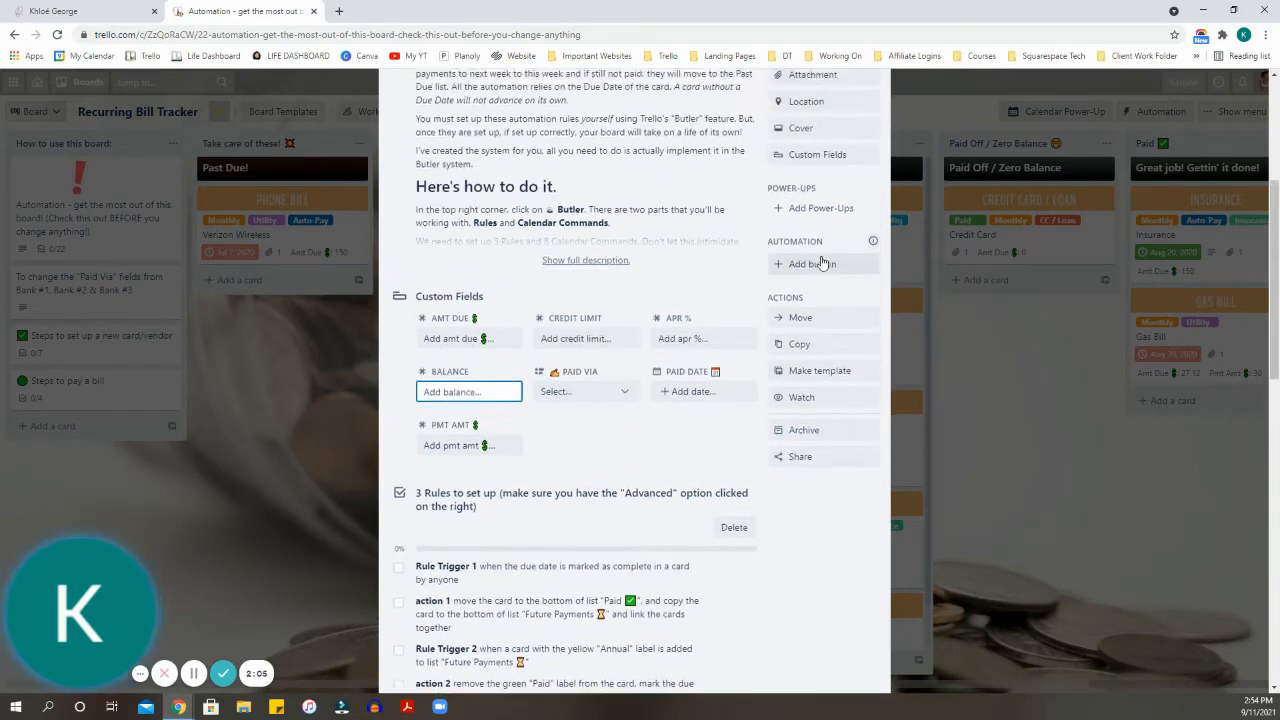
scroll(665, 302, down, 1)
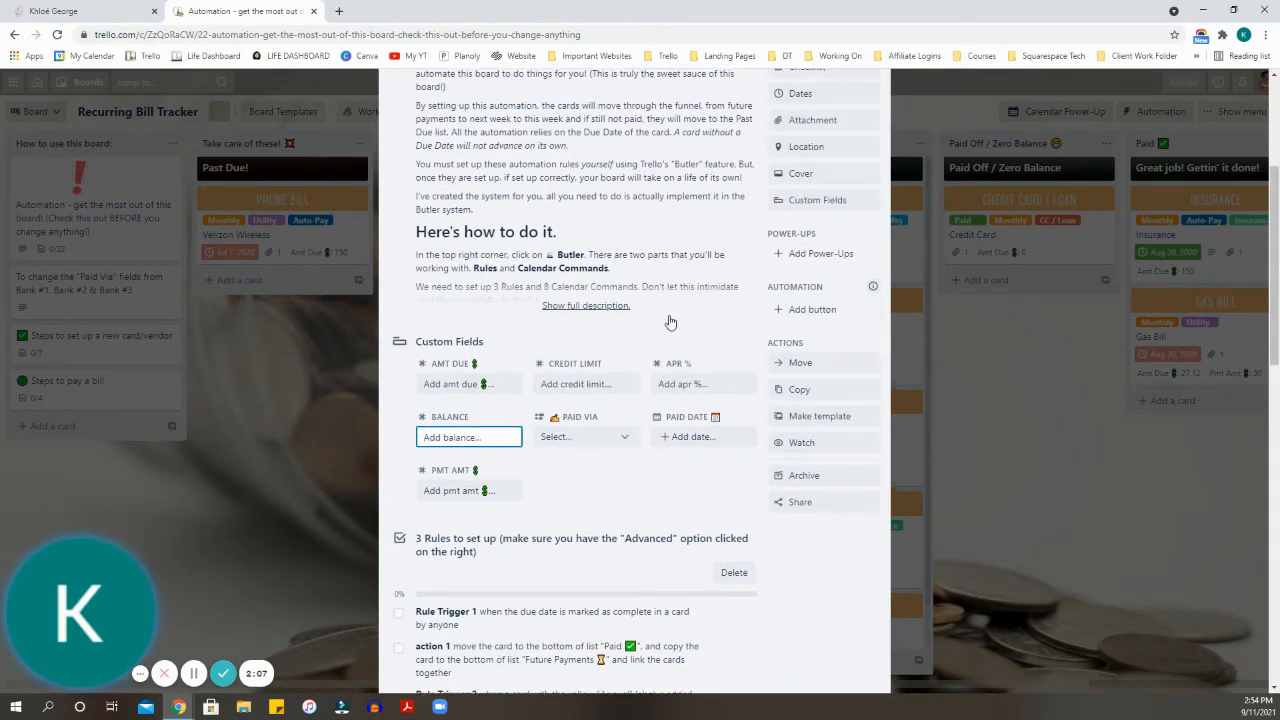
scroll(782, 205, up, 1)
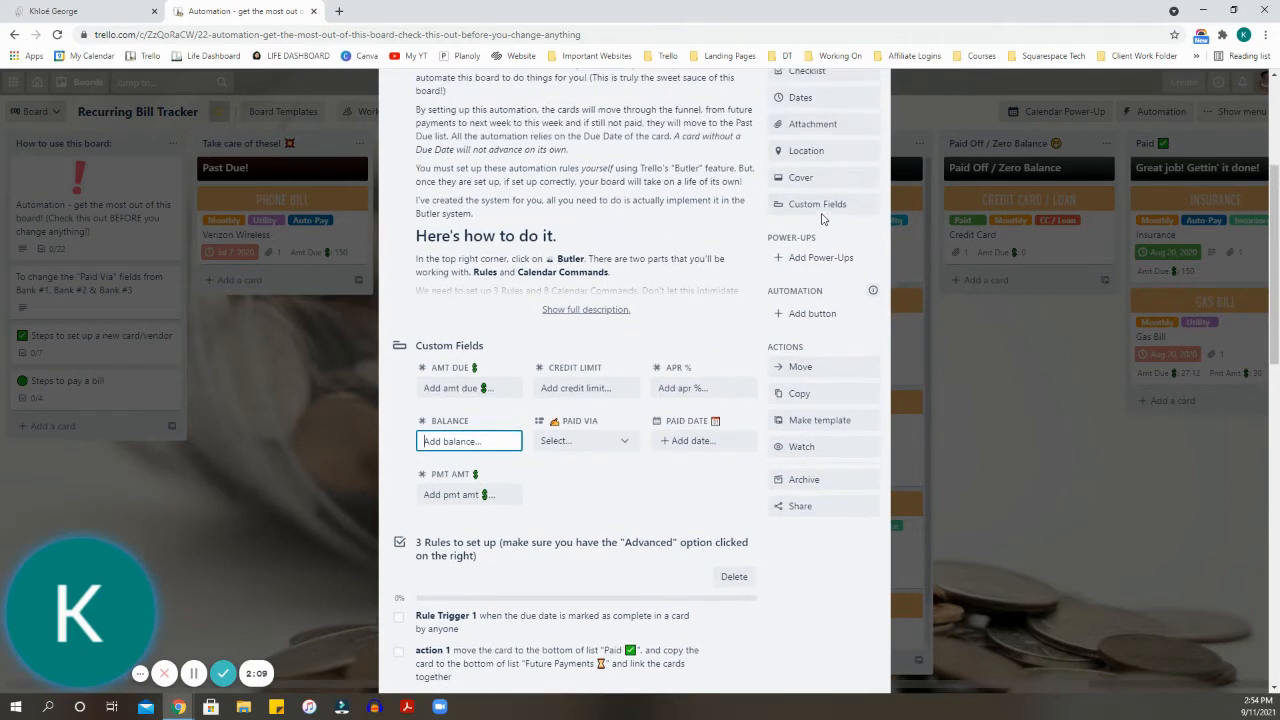
scroll(824, 212, up, 1)
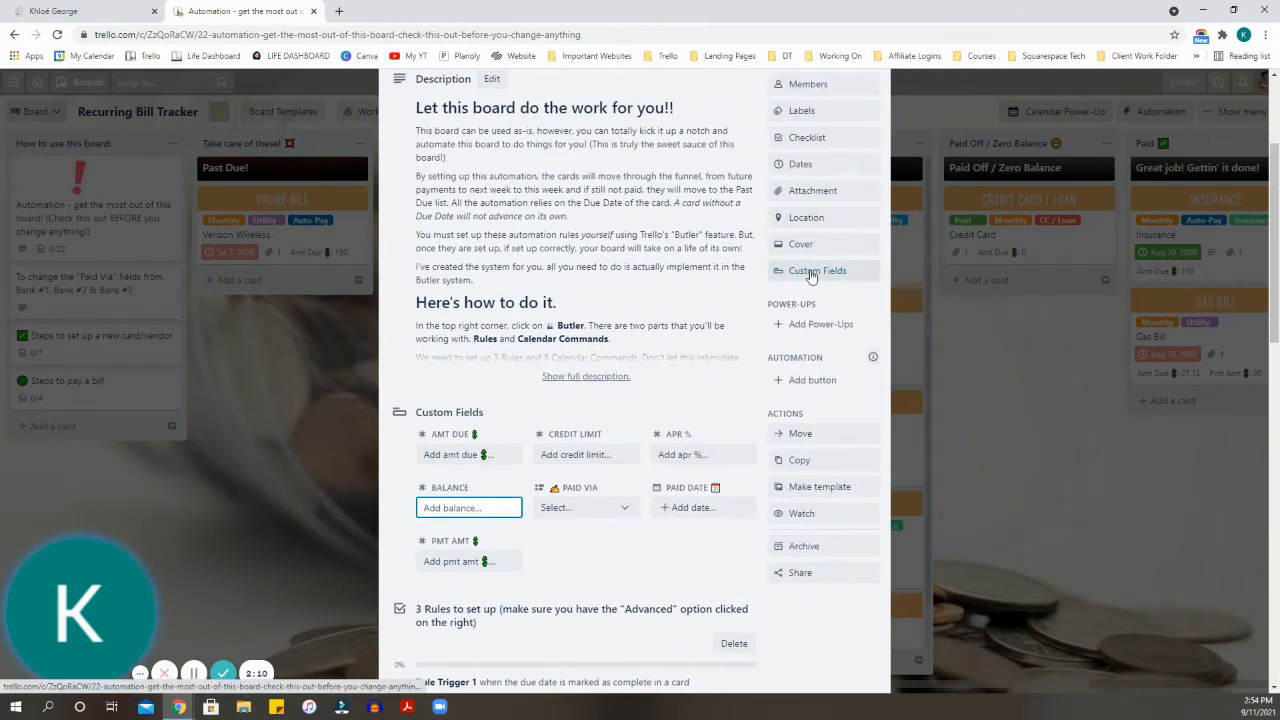
click(826, 268)
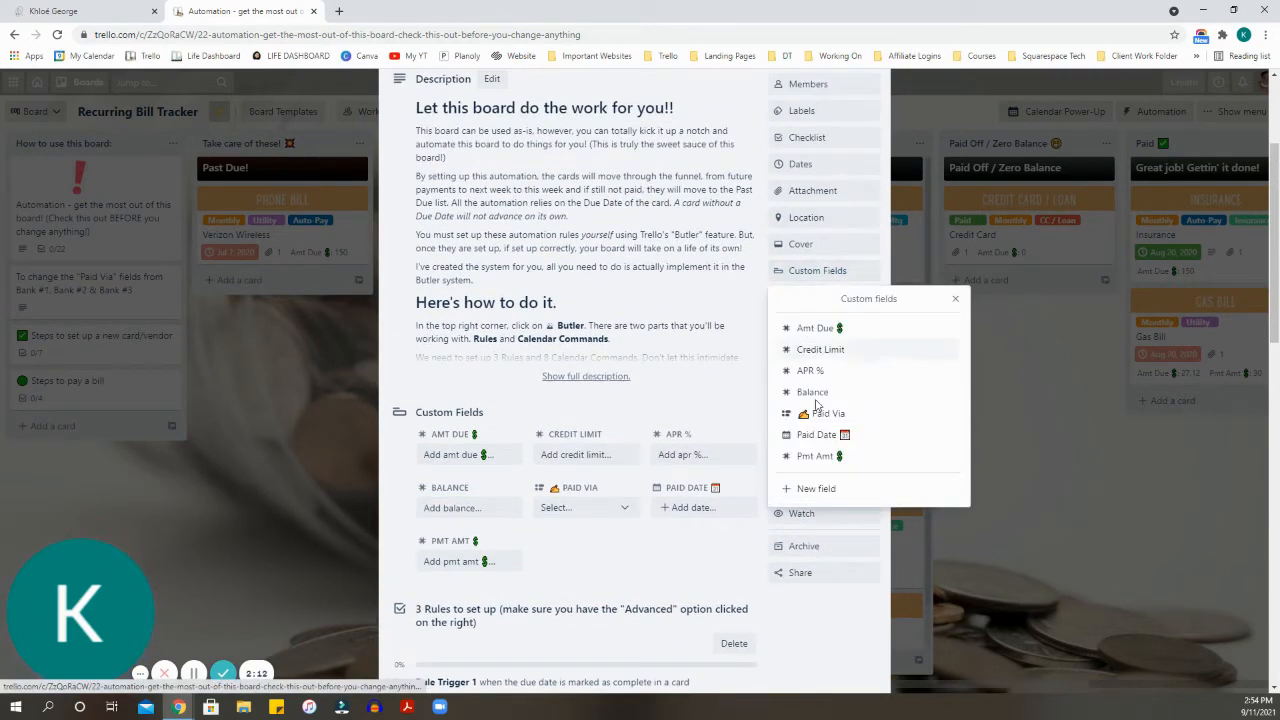
click(817, 488)
click(832, 343)
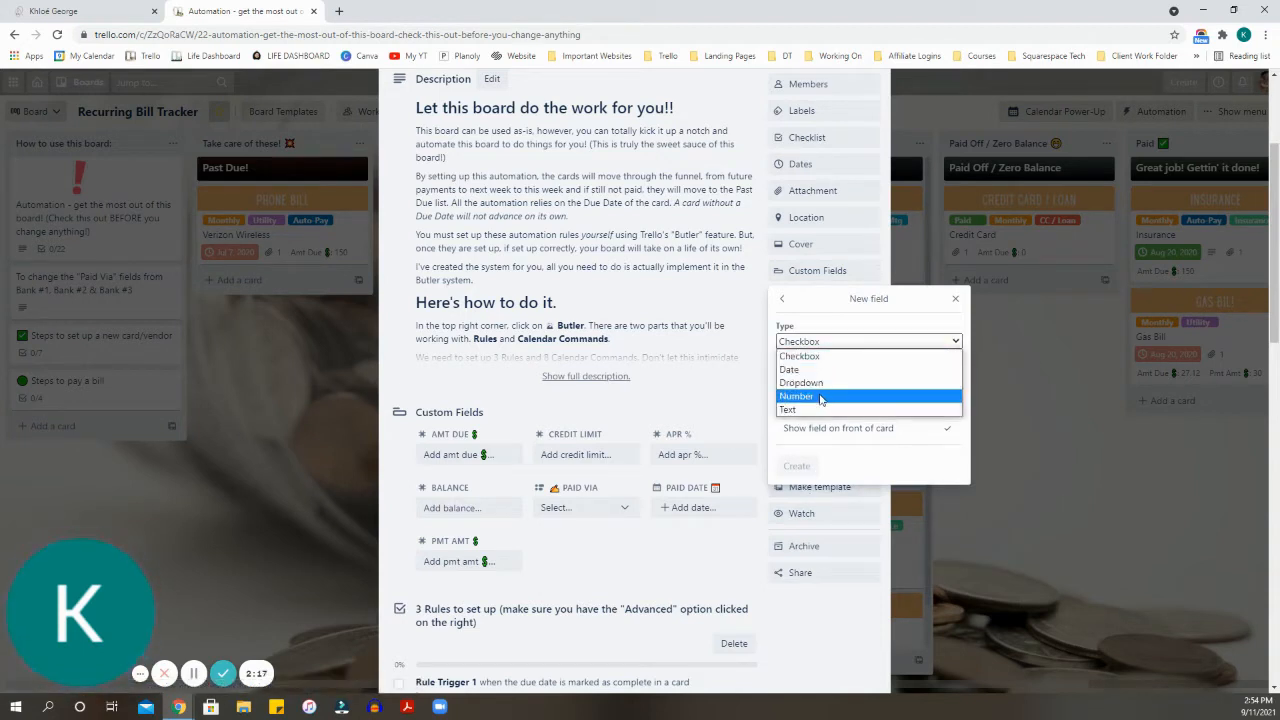
click(694, 386)
- Look over the automation card's full description and close the card
scroll(640, 398, down, 4)
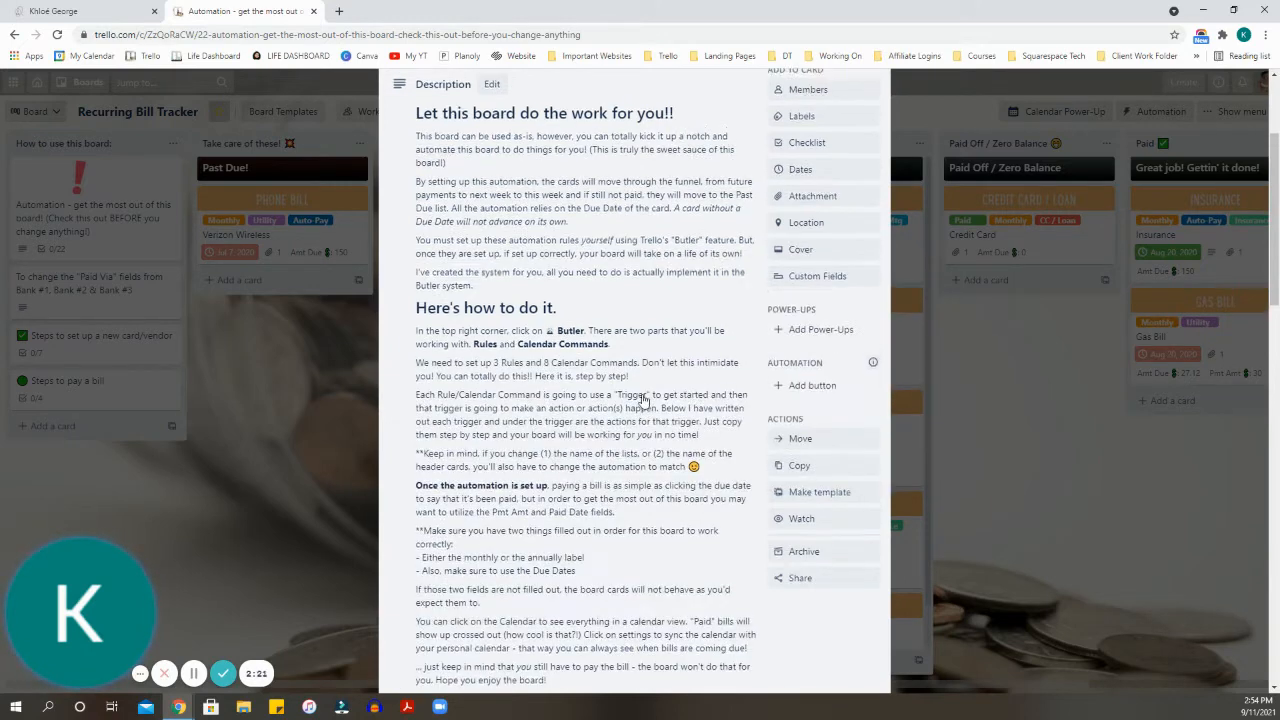
scroll(340, 560, up, 1)
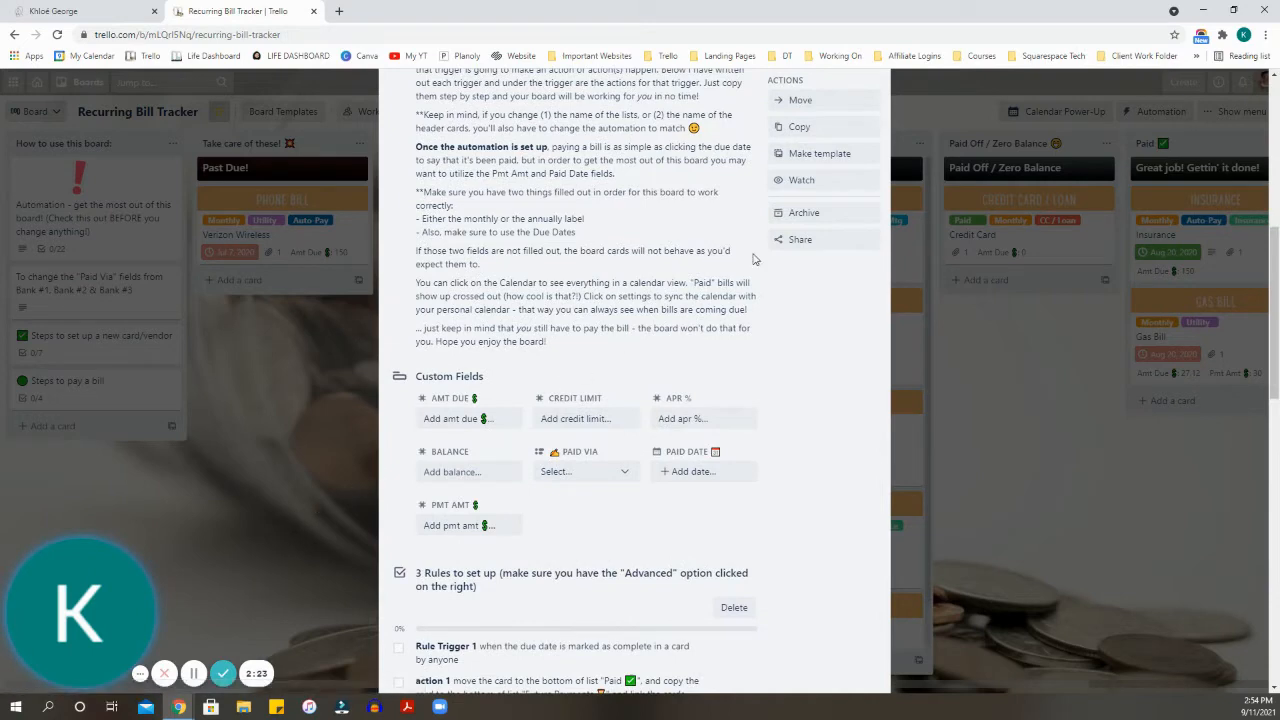
click(887, 207)
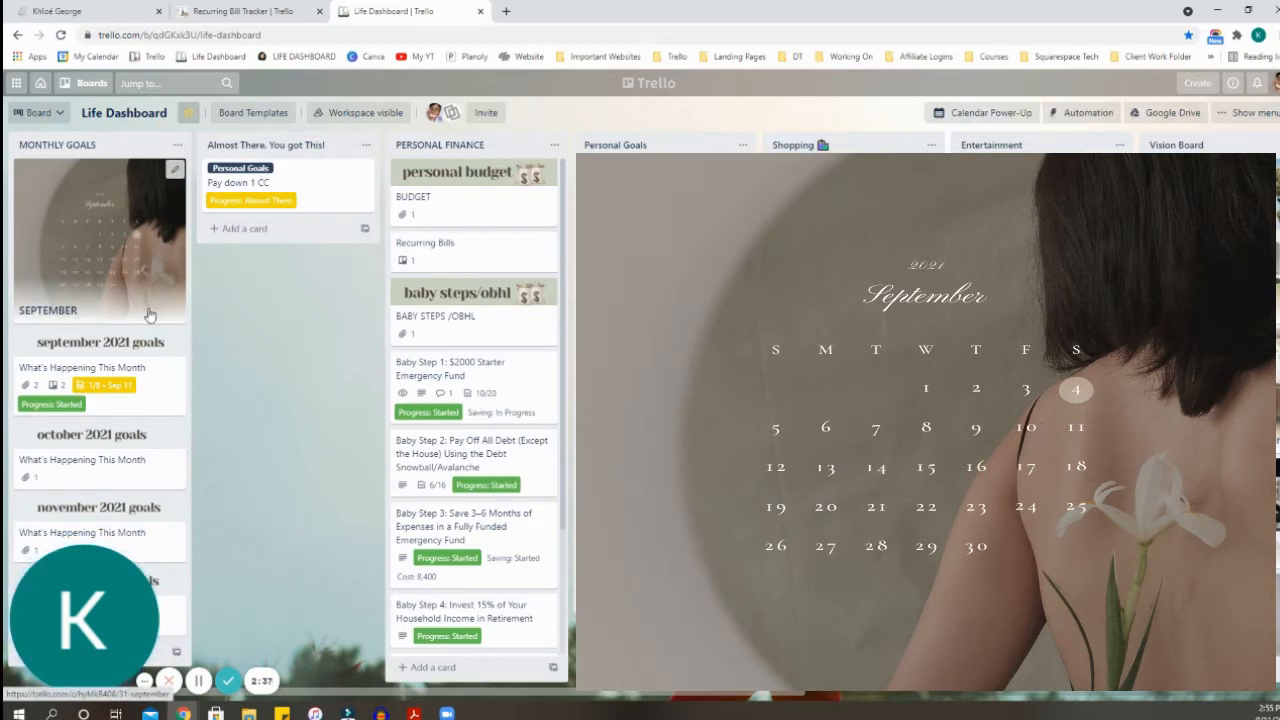
- Open the October 2021 goals card in the MONTHLY GOALS list of the Life Dashboard board
drag(100, 561, 720, 555)
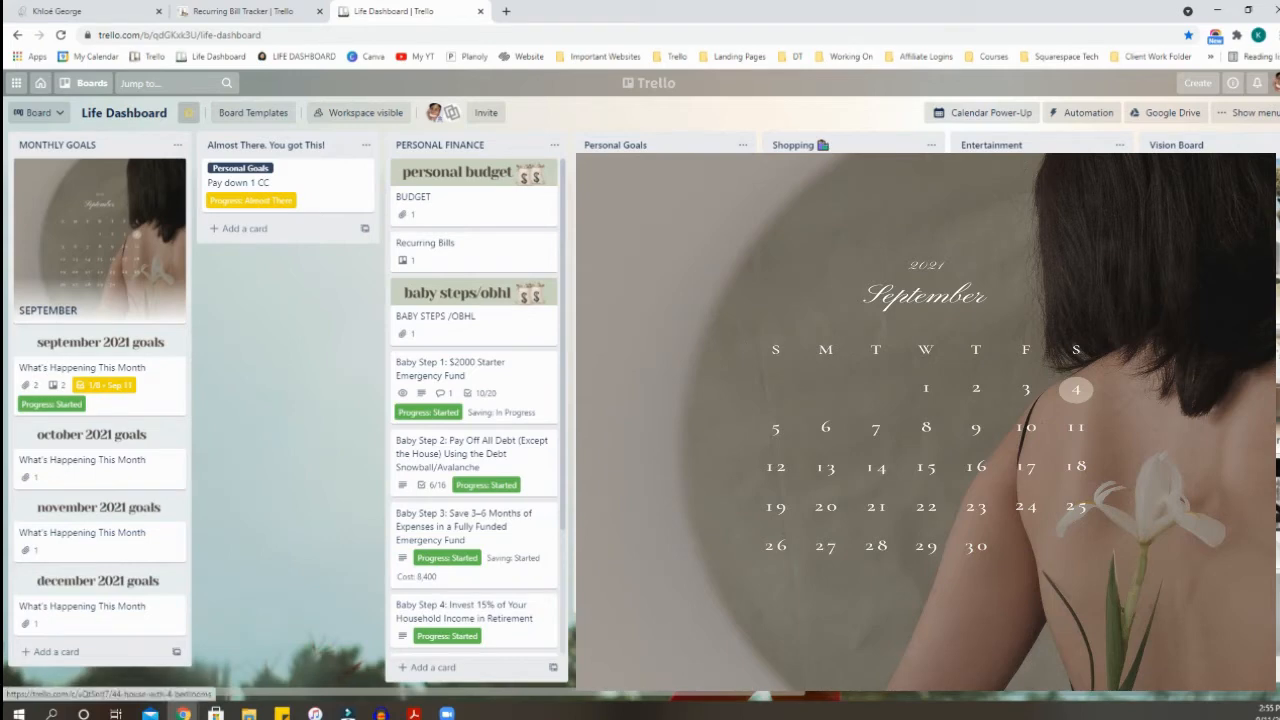
click(115, 474)
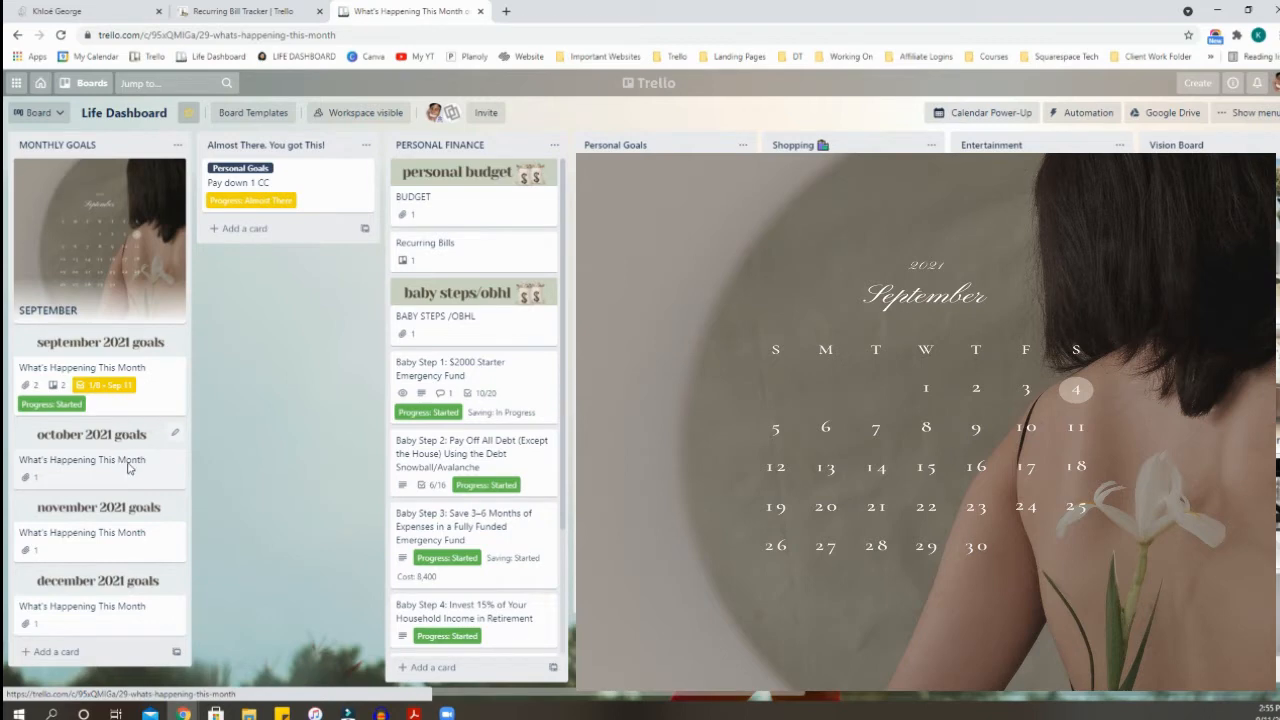
click(145, 450)
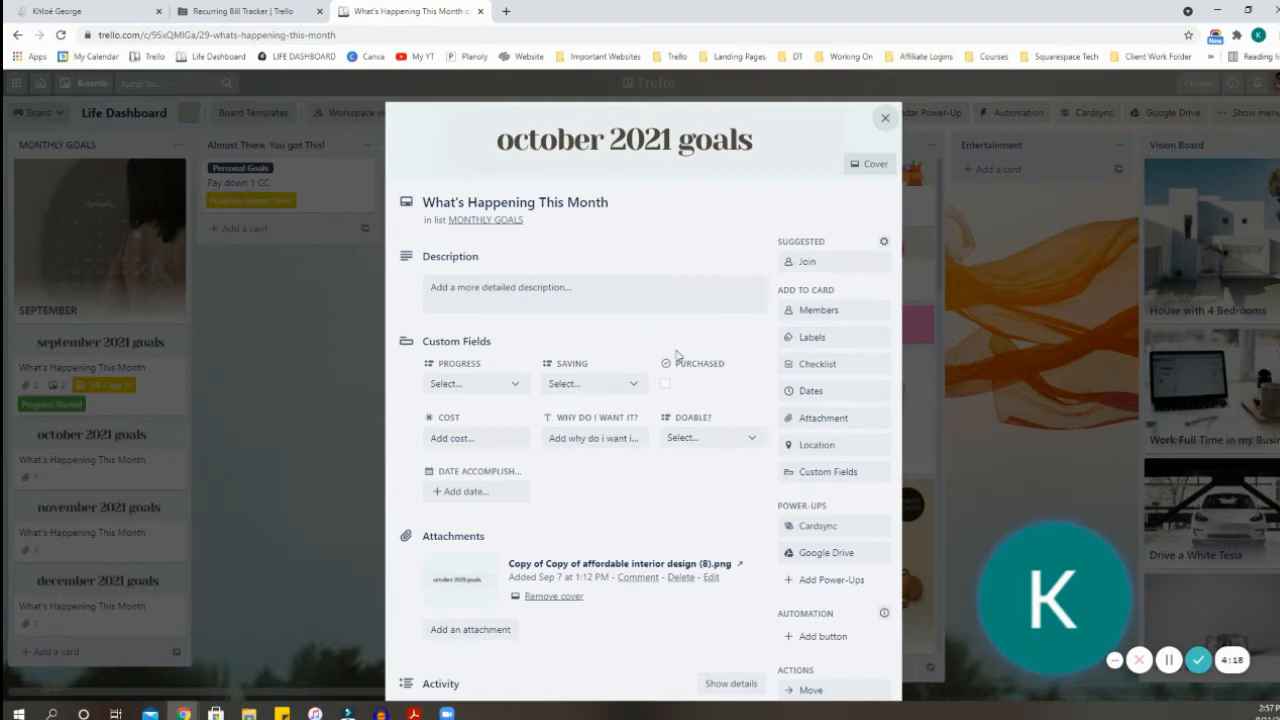
- Examine the custom fields on the October 2021 goals card, including Cost, without entering any values
scroll(680, 355, down, 2)
scroll(699, 375, up, 1)
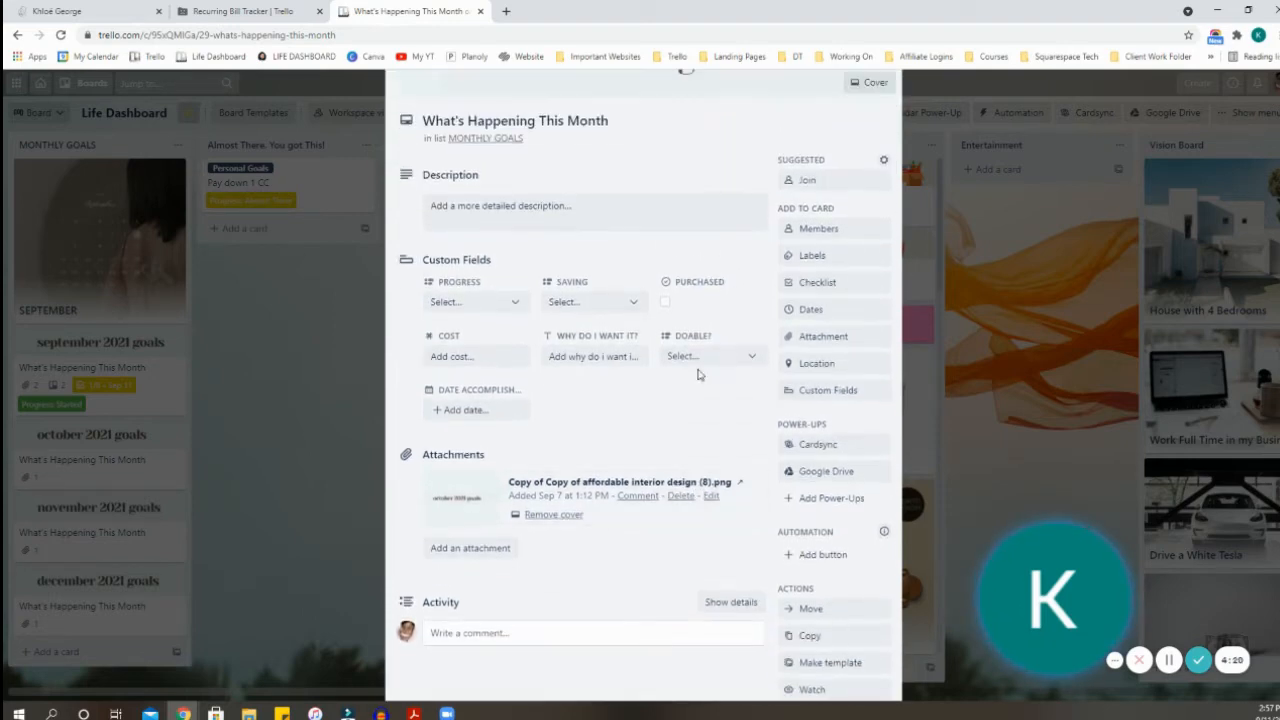
scroll(698, 370, up, 2)
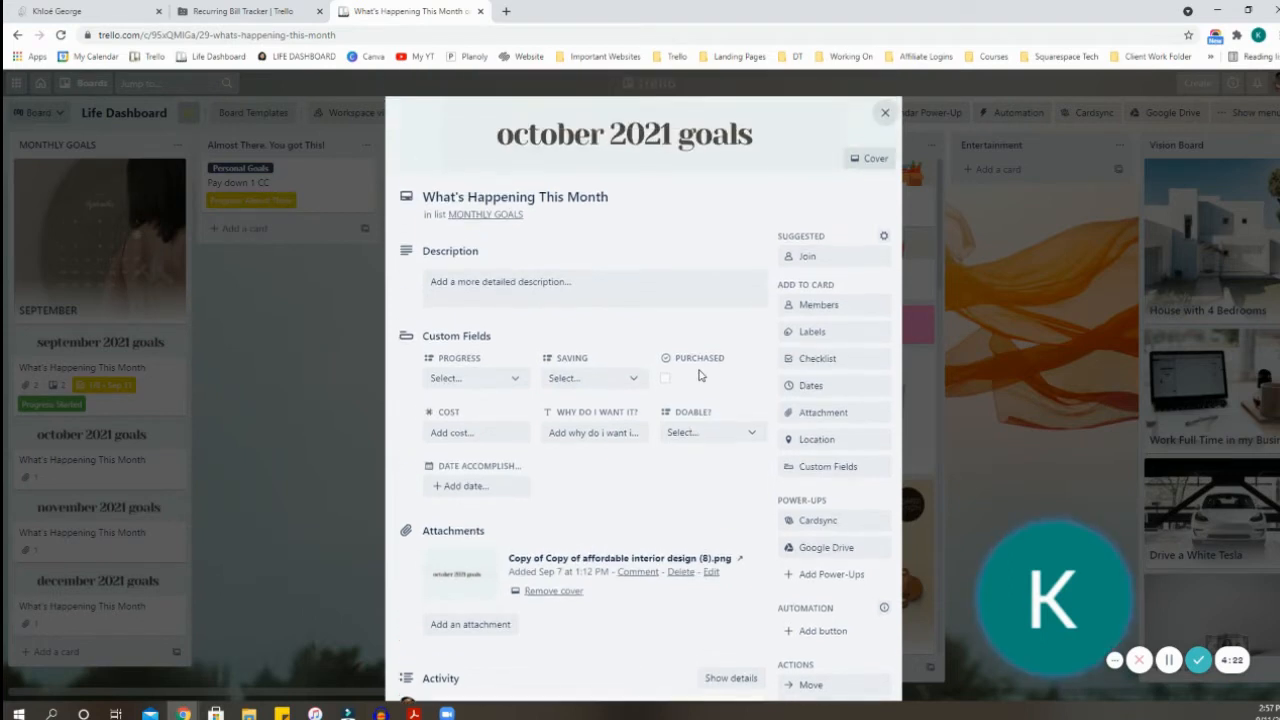
scroll(660, 215, down, 1)
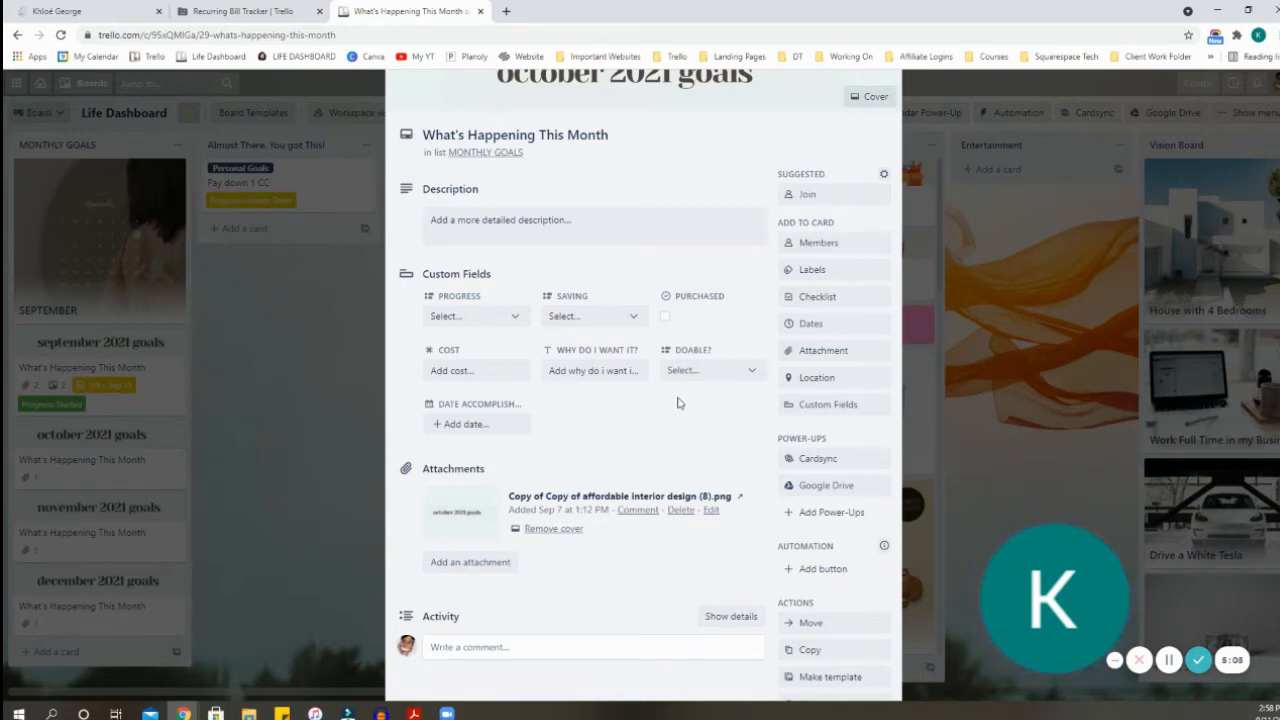
scroll(677, 402, up, 1)
scroll(679, 425, down, 1)
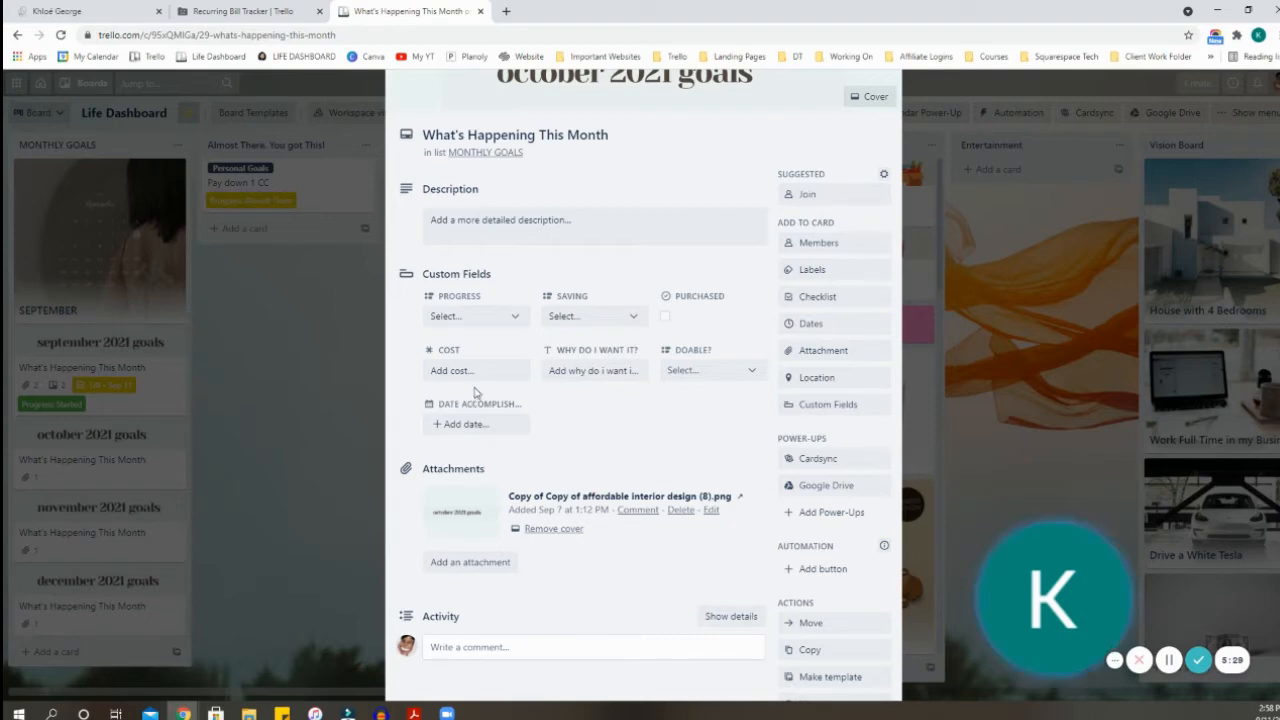
click(477, 371)
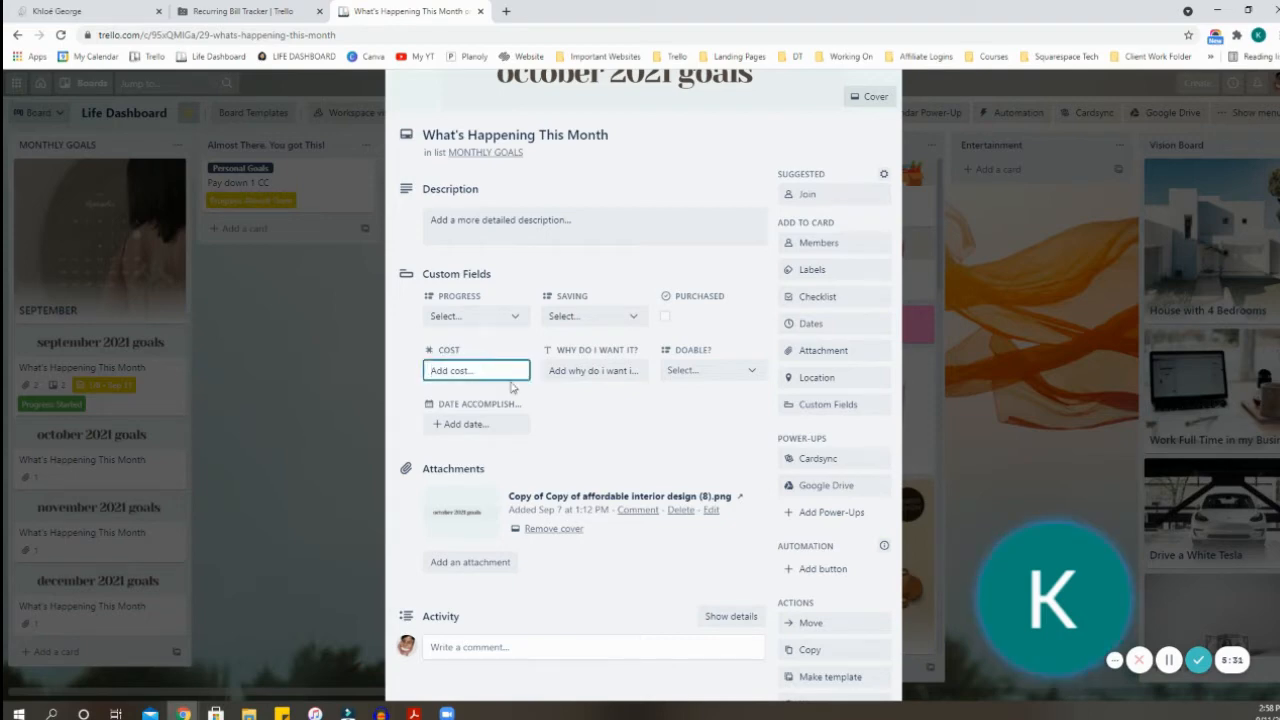
click(588, 408)
scroll(674, 183, up, 2)
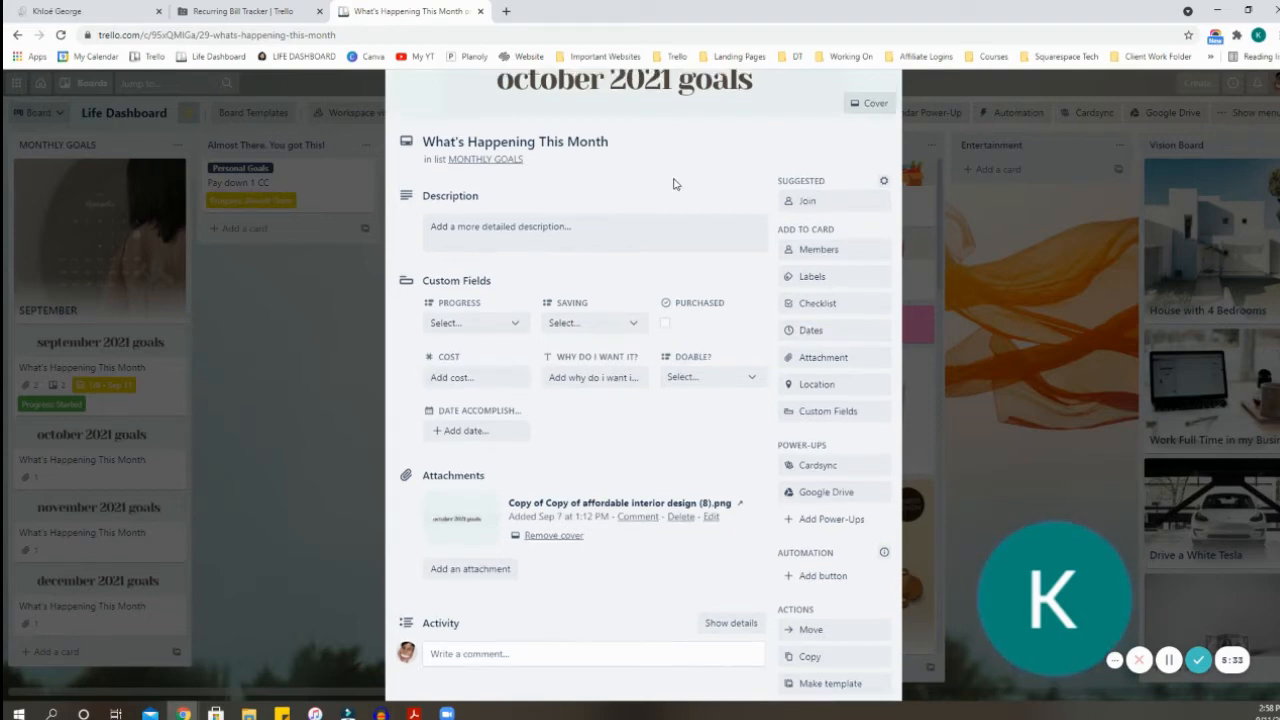
scroll(751, 193, down, 1)
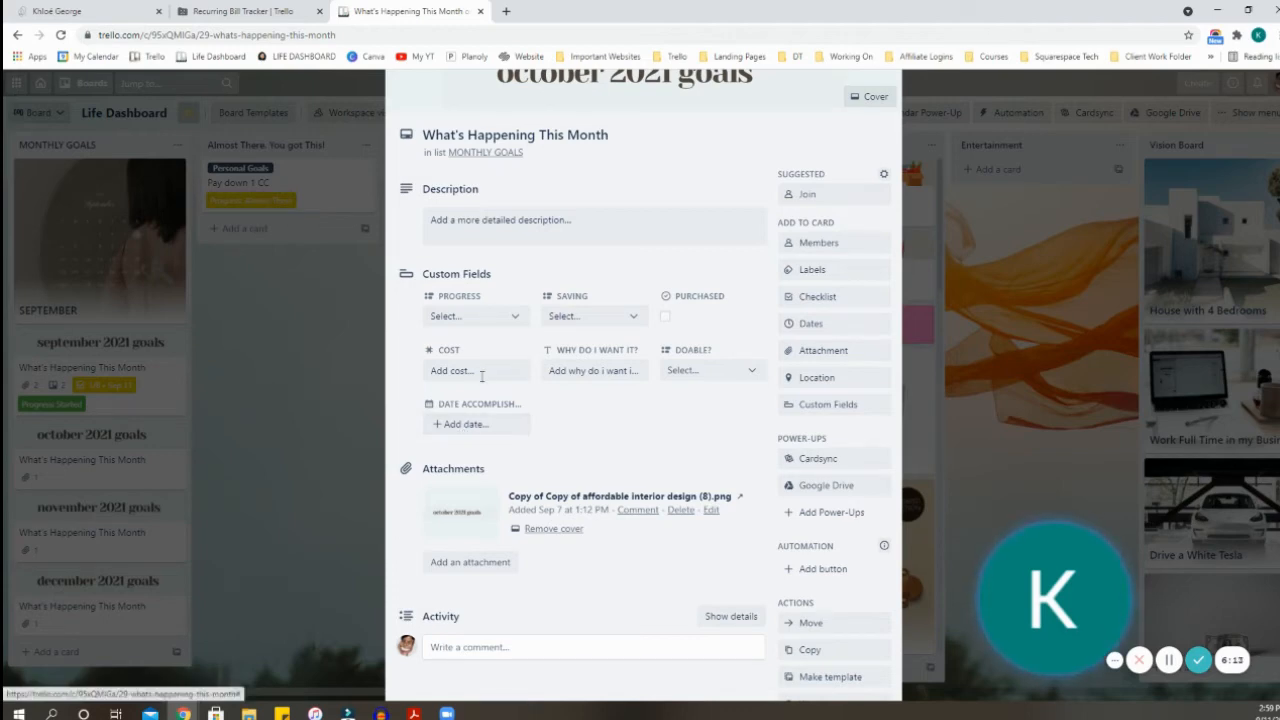
- Check the choices offered by the Progress custom field on the October 2021 goals card without picking one
click(474, 318)
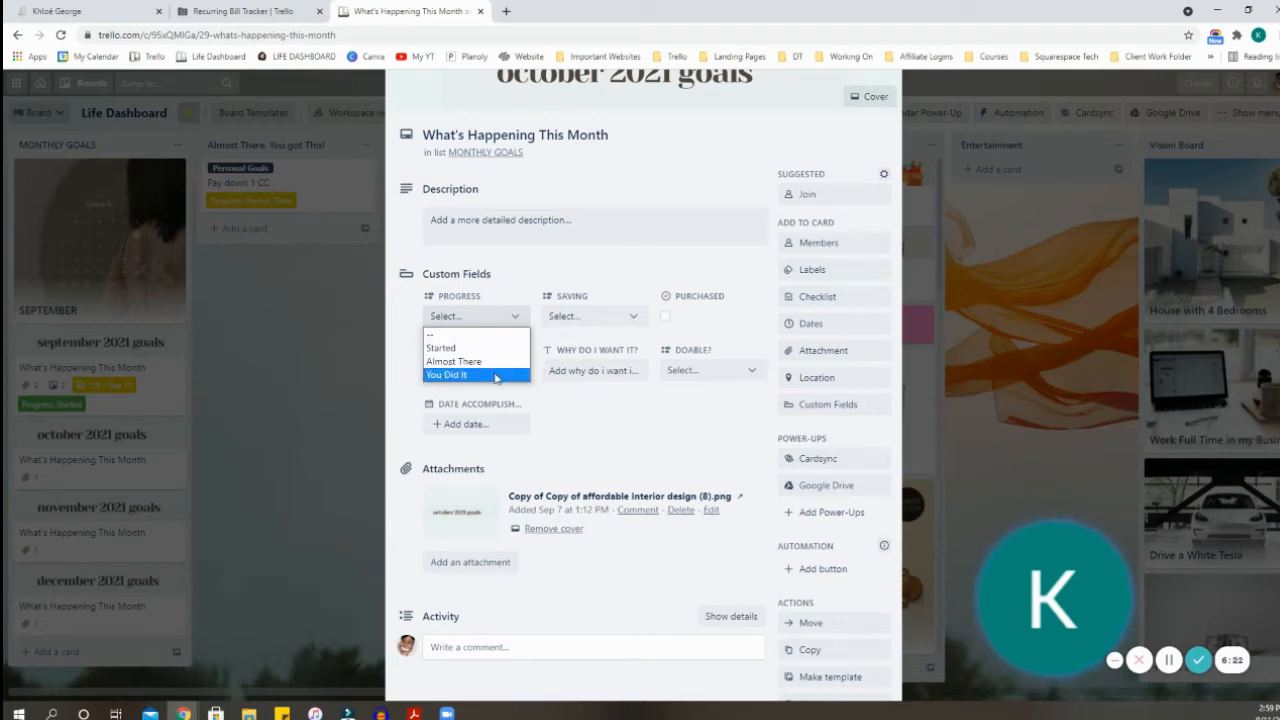
click(625, 424)
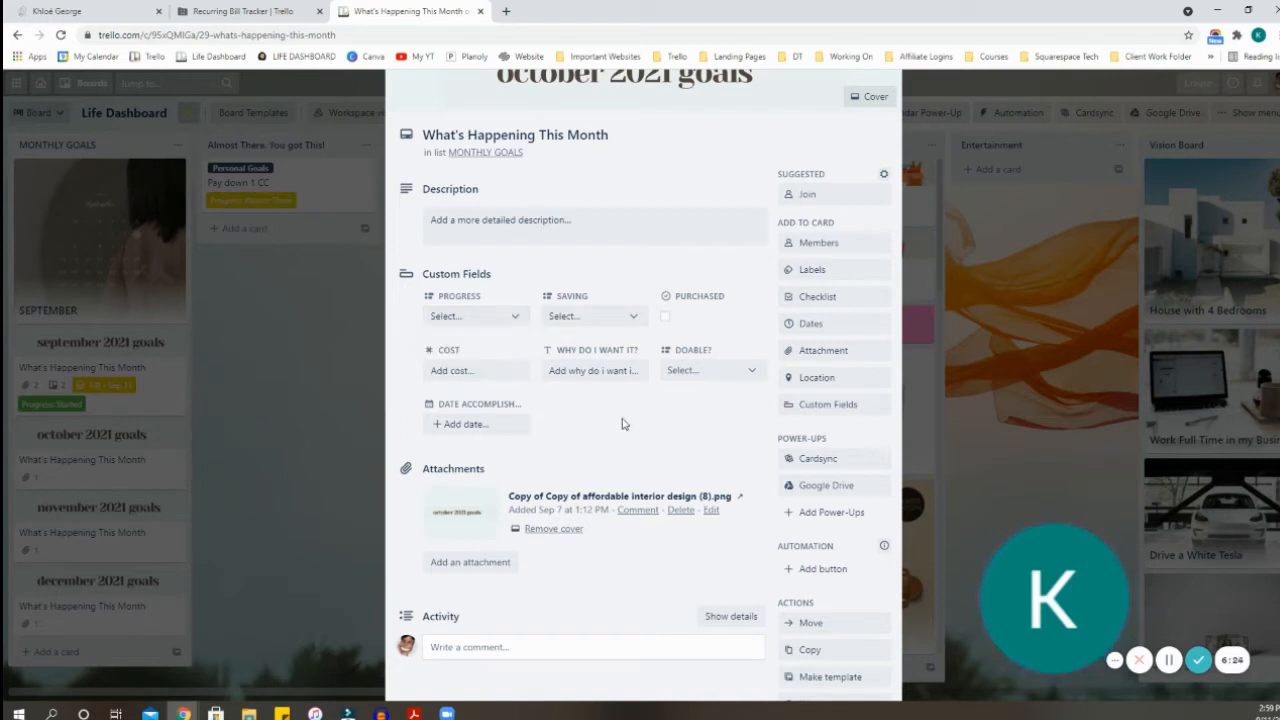
scroll(640, 420, up, 1)
scroll(690, 394, down, 1)
scroll(690, 394, up, 1)
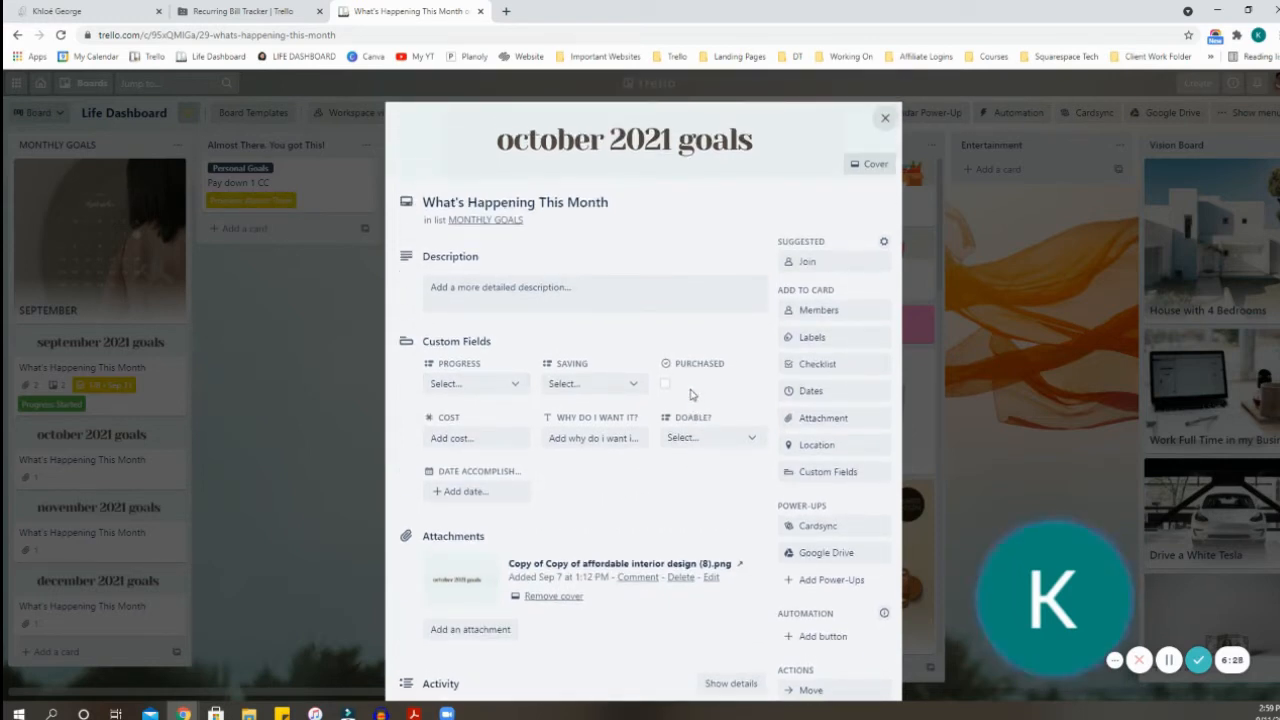
scroll(700, 402, down, 1)
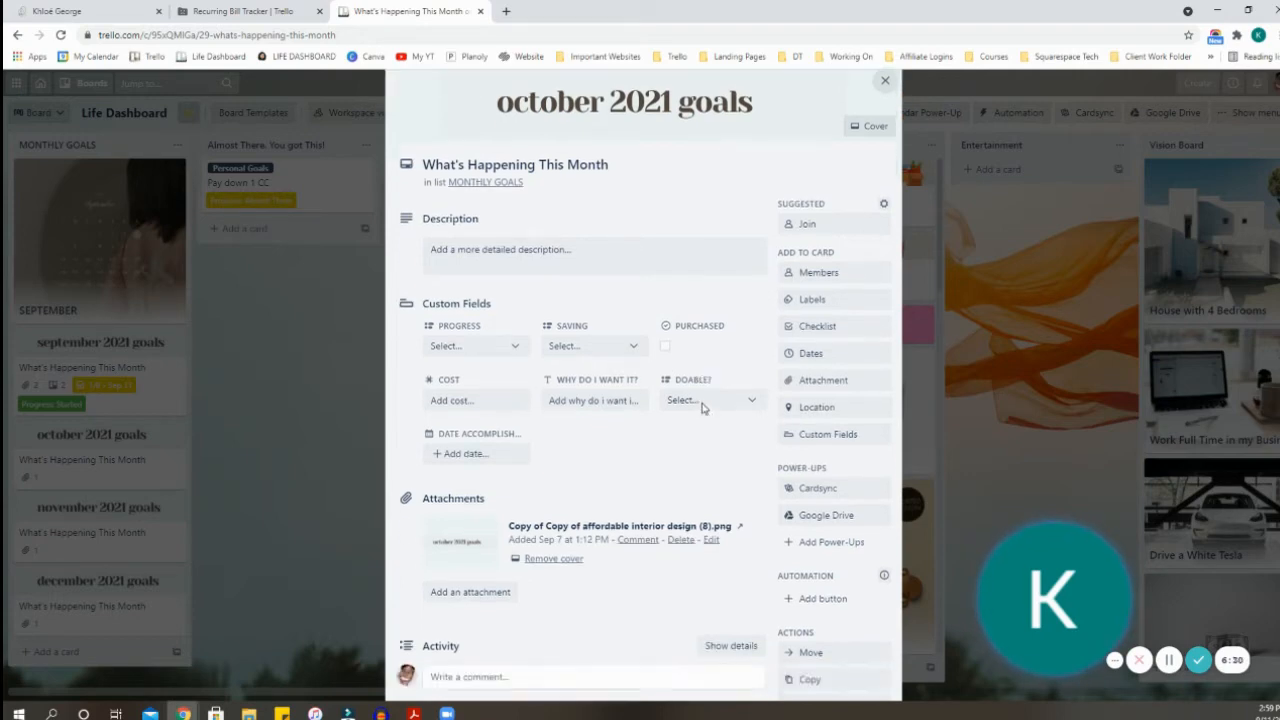
scroll(702, 406, up, 1)
- Inspect the Progress custom field's definition from the card's custom field list and return to the list
click(828, 468)
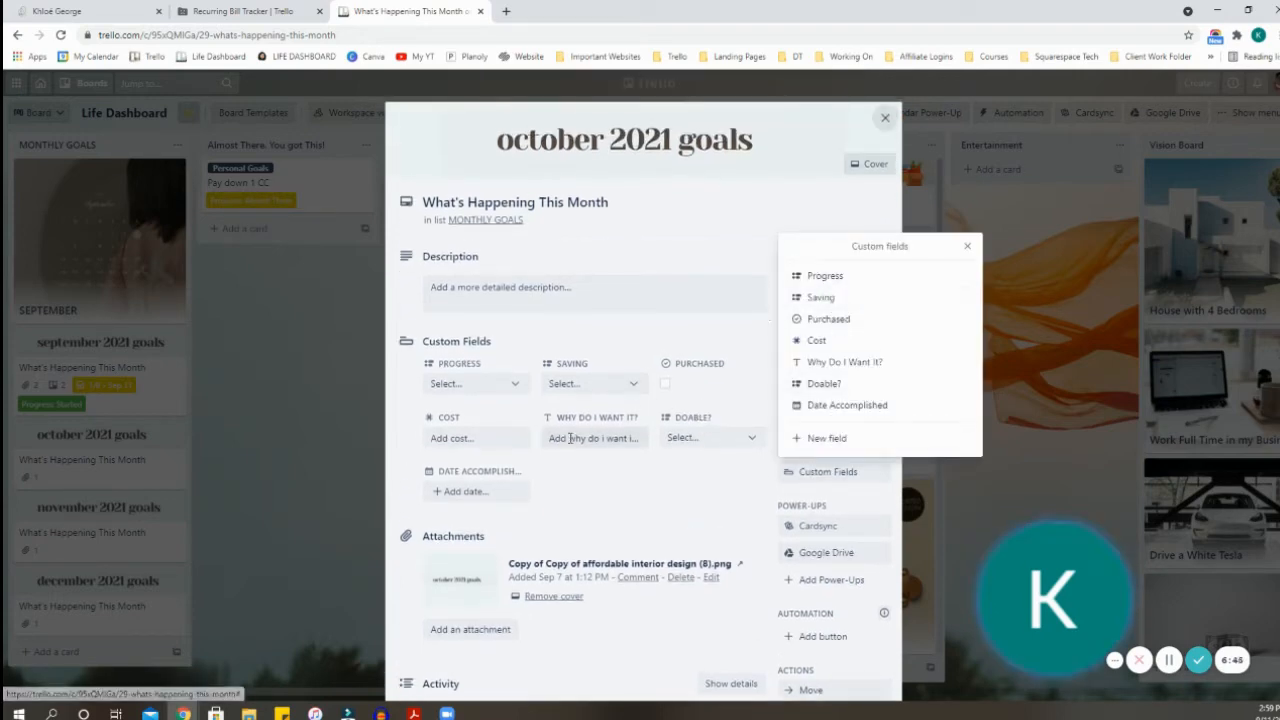
click(843, 278)
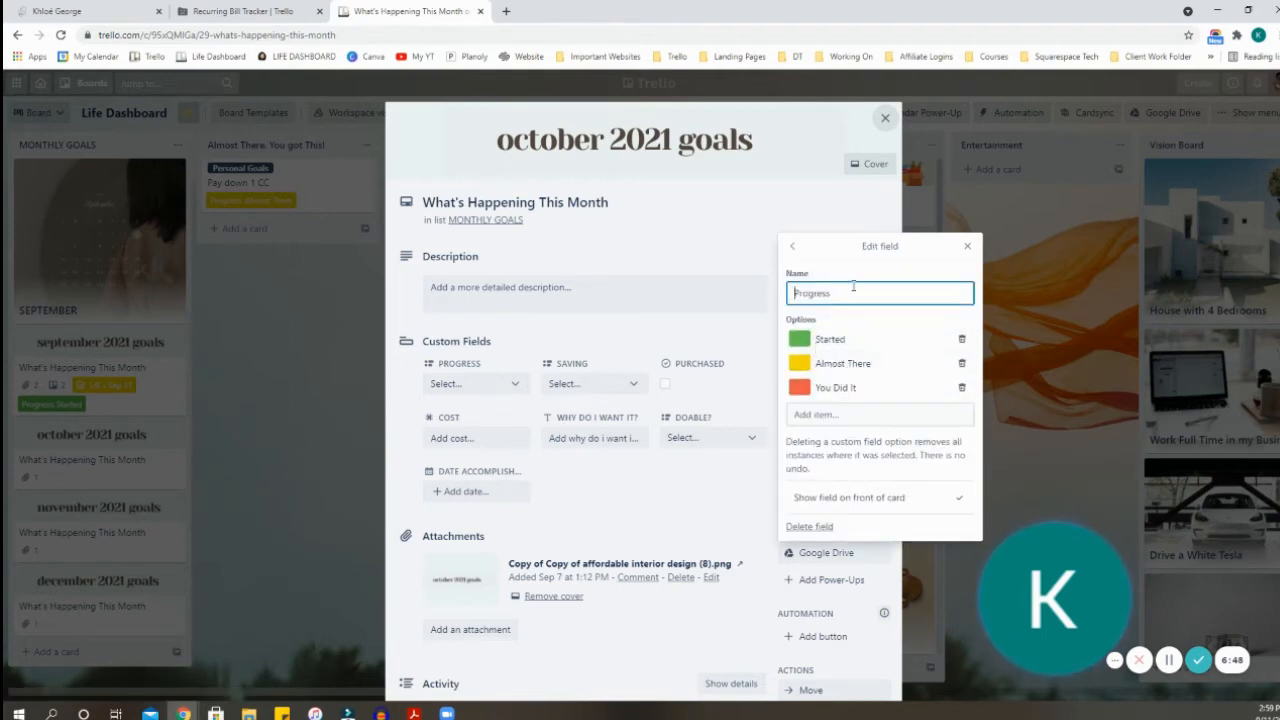
click(796, 249)
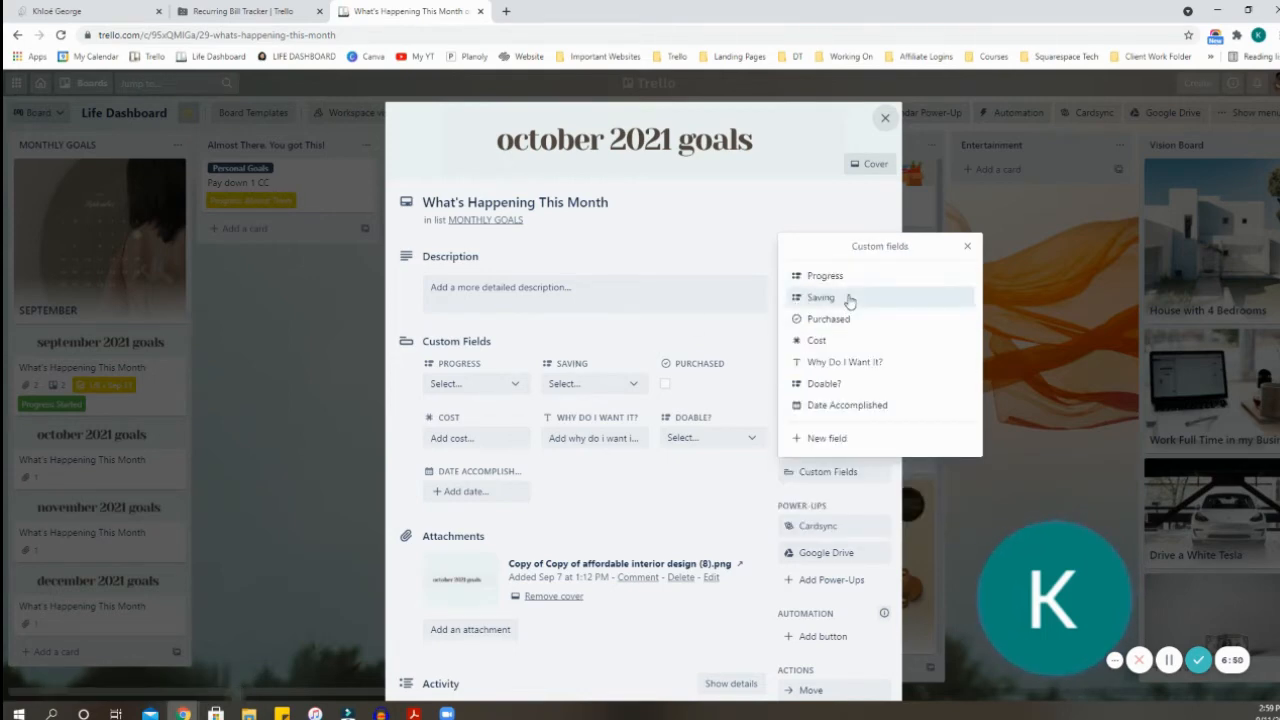
- Examine the Saving custom field's name, options and the colors available for In Progress without changing them
click(848, 297)
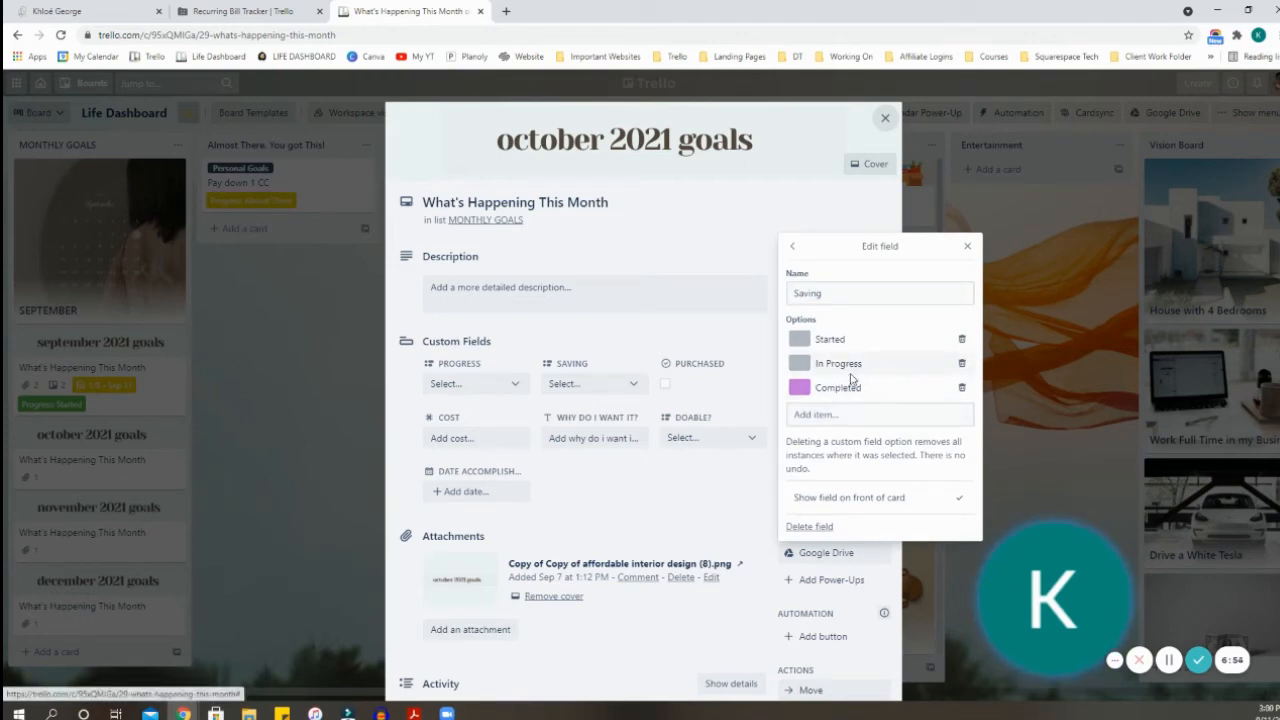
click(837, 366)
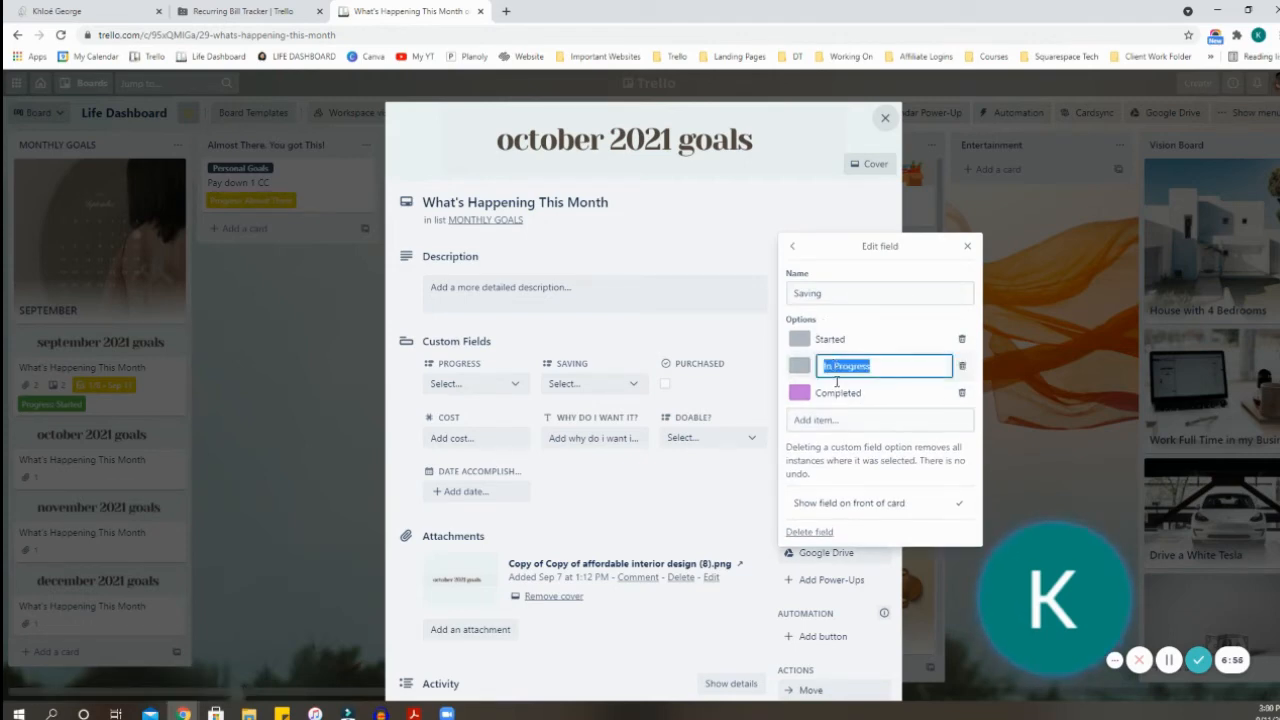
click(799, 366)
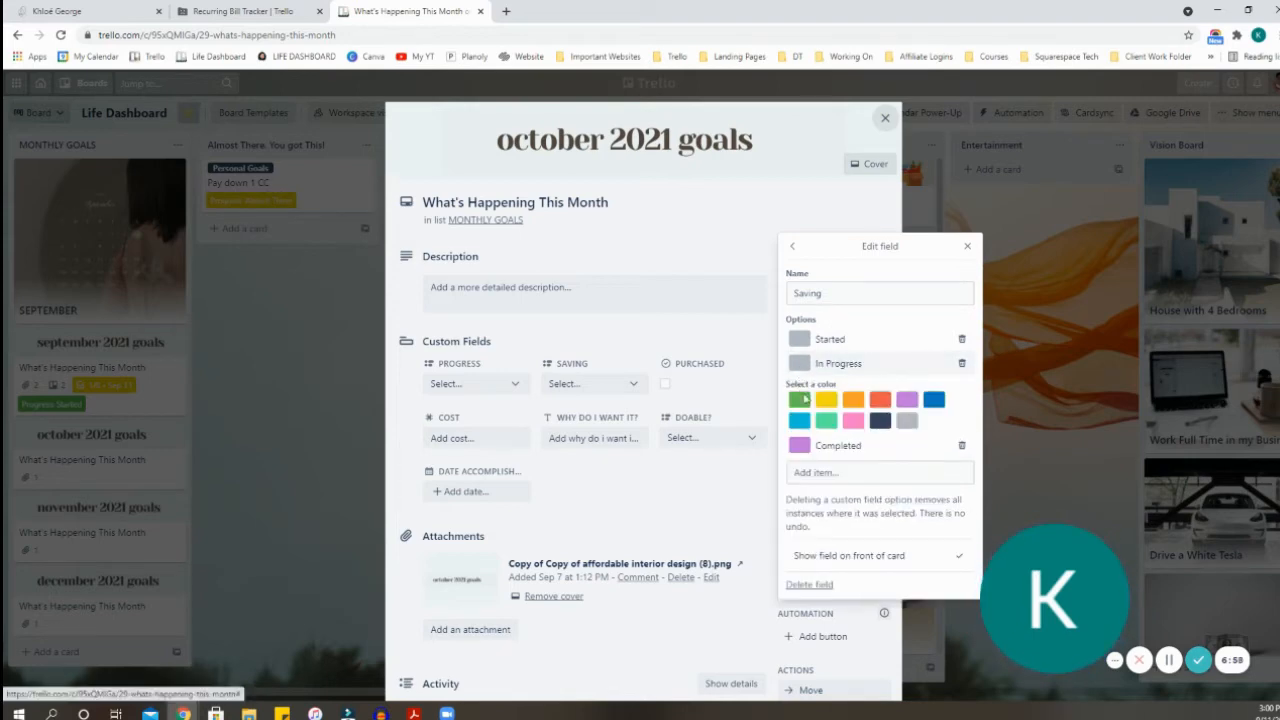
click(868, 296)
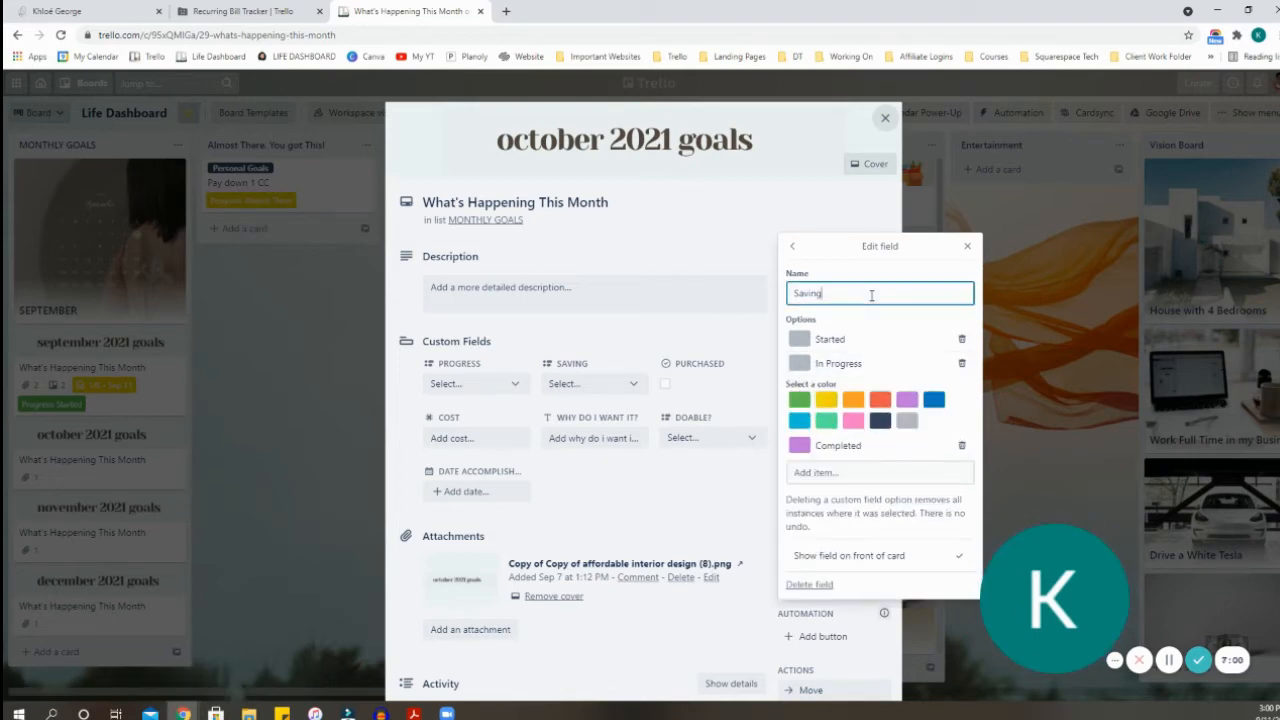
click(795, 254)
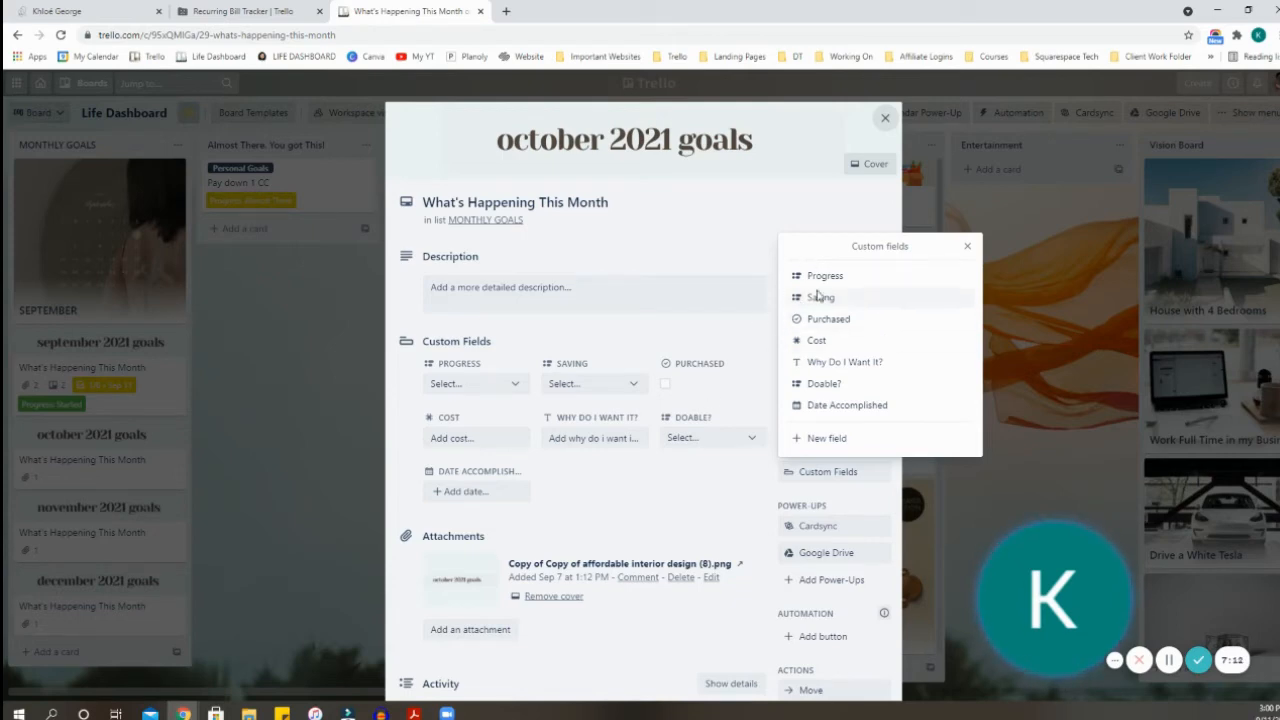
- Review the Progress custom field's option settings again and close the October 2021 goals card
click(825, 280)
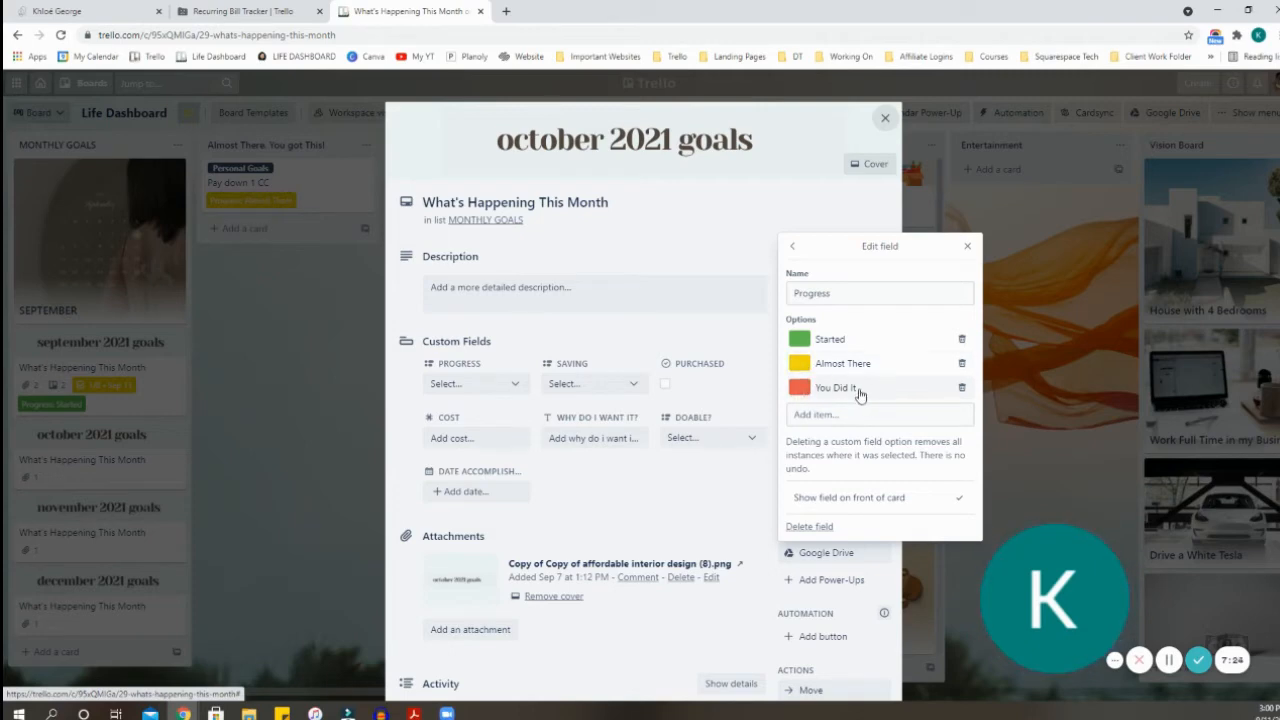
click(968, 247)
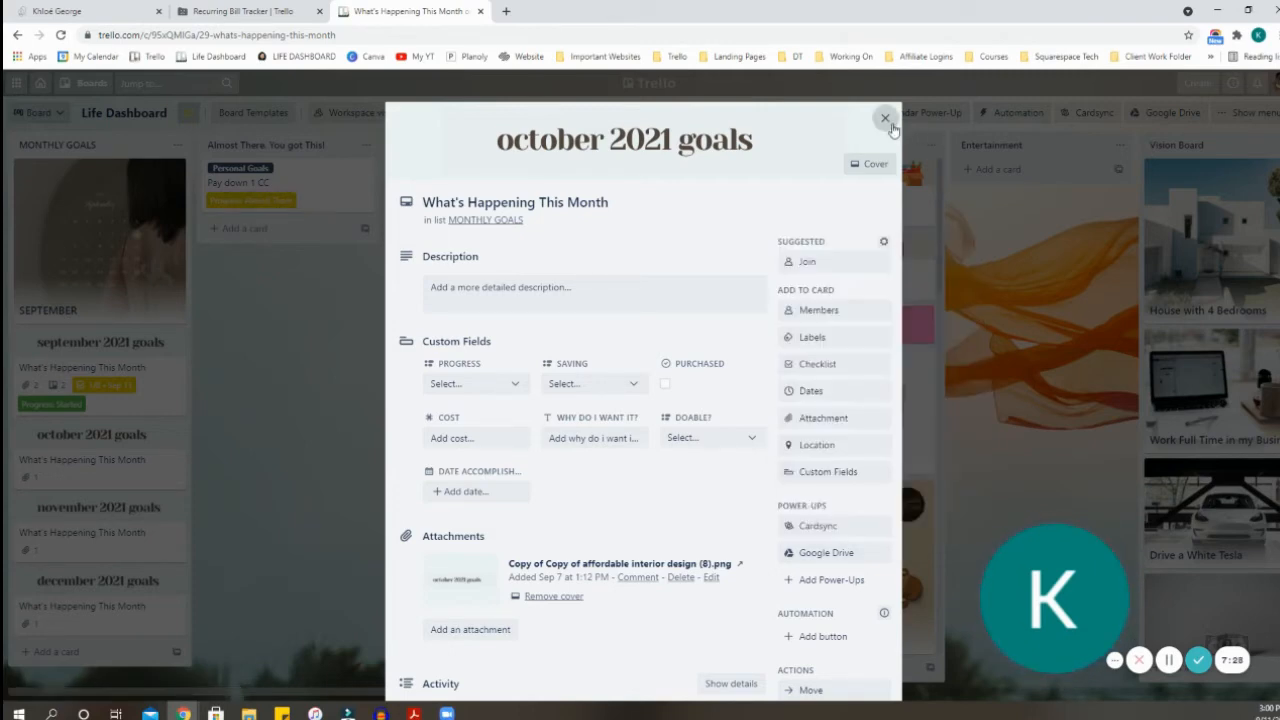
click(886, 120)
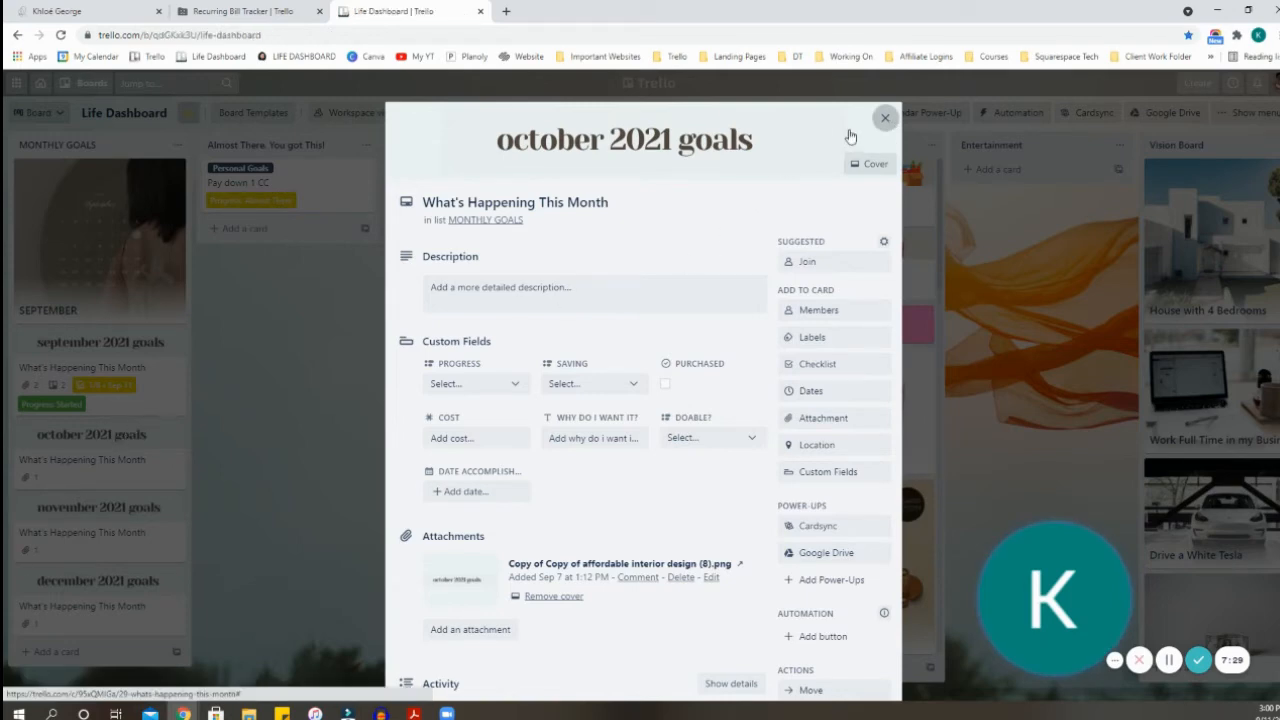
click(882, 123)
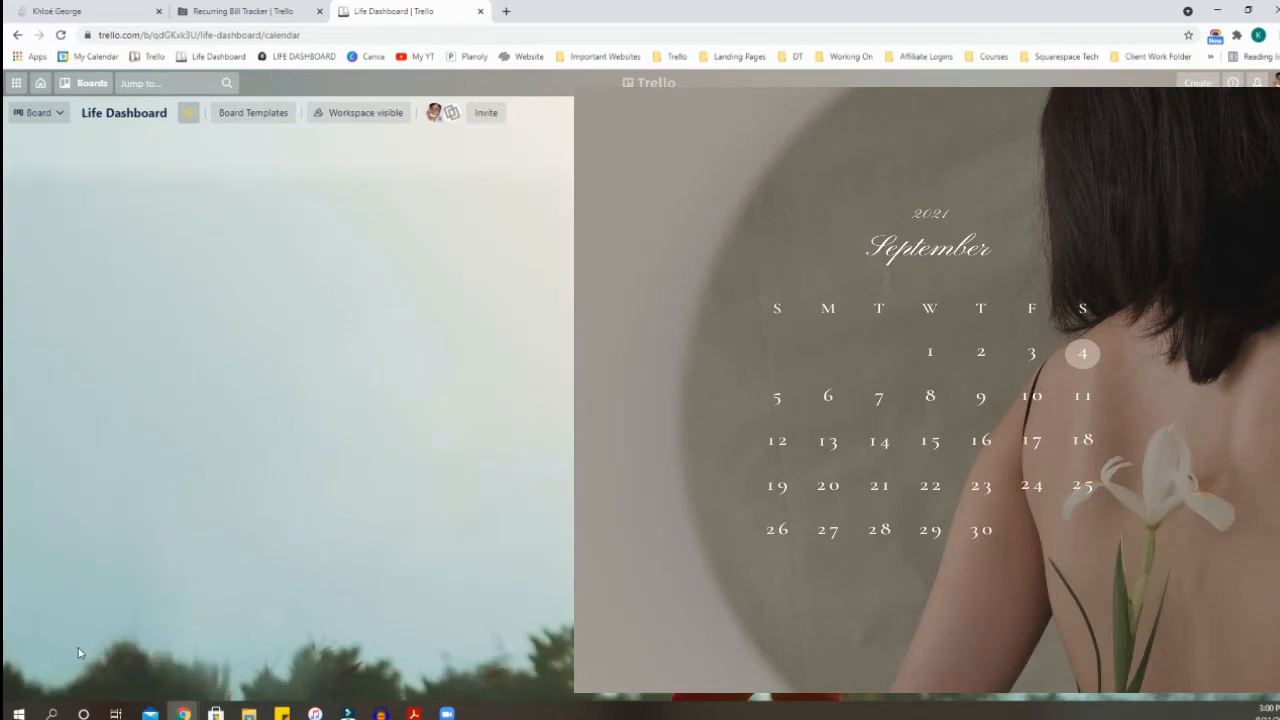
- Add a card titled "october 2021" to the end of the MONTHLY GOALS list
click(90, 618)
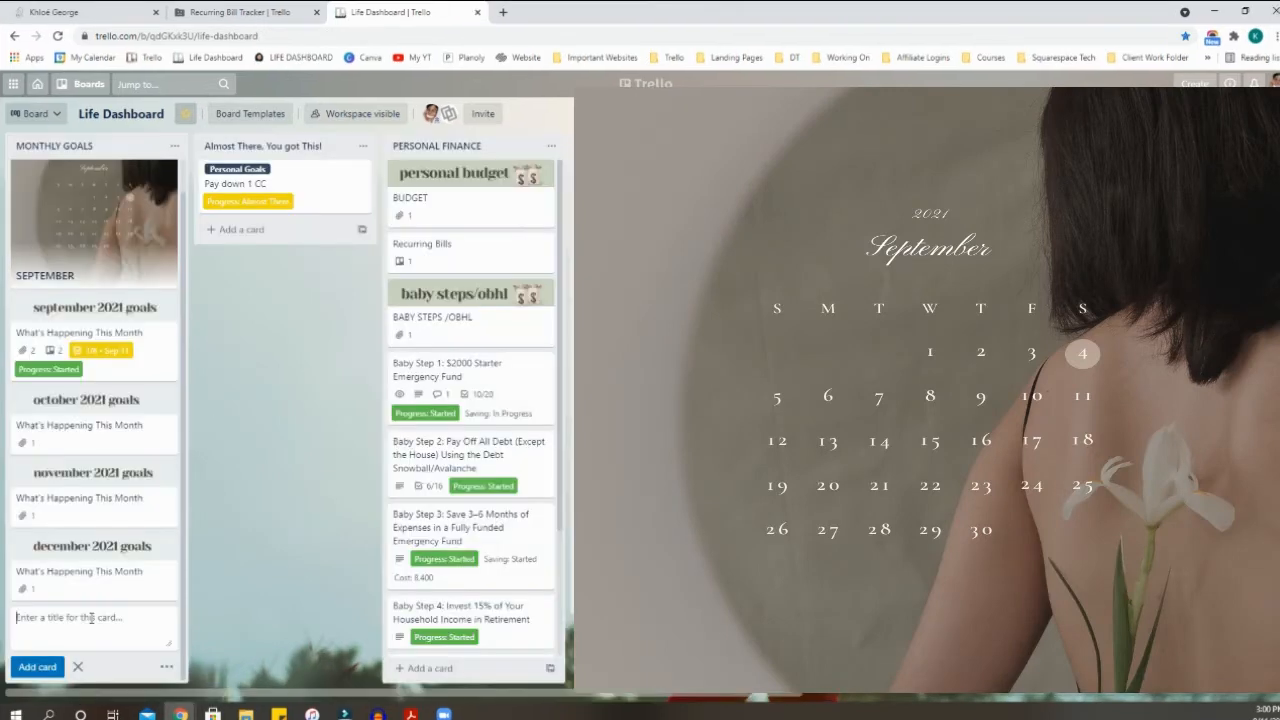
text(october 2021)
key(Return)
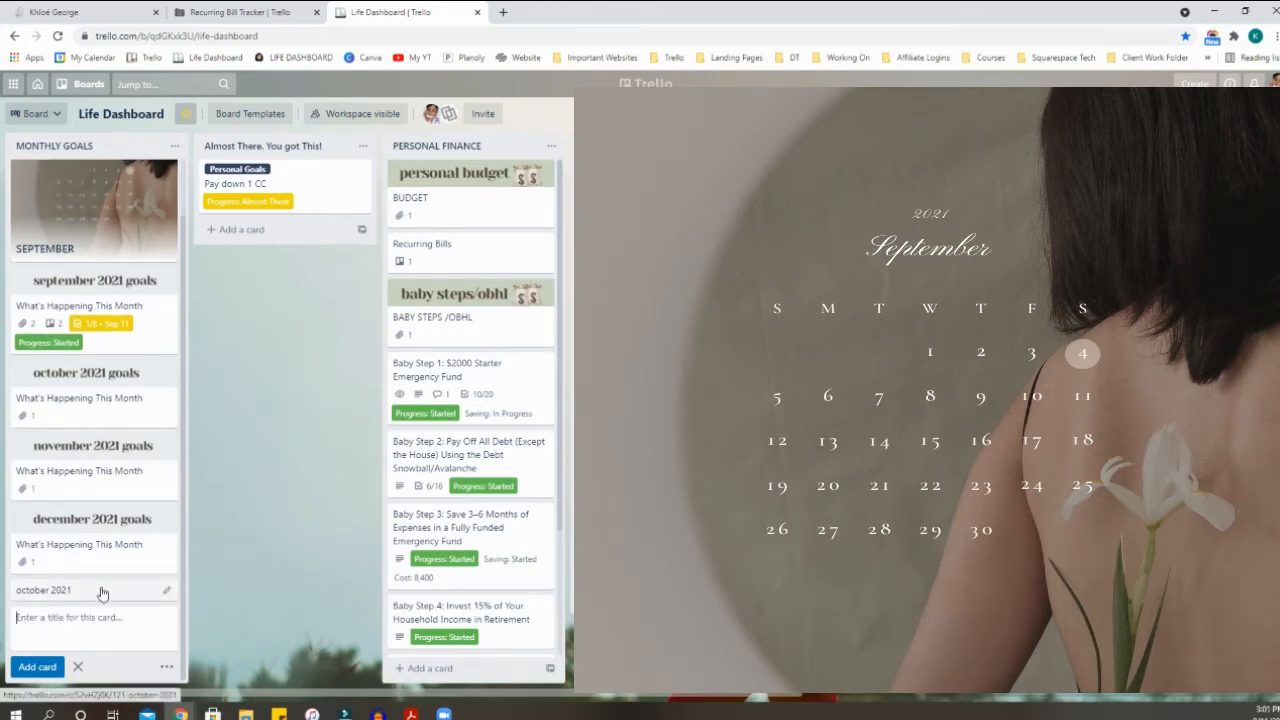
- Set the october 2021 card's Progress field to Started, close the card and check its front in the list
click(100, 592)
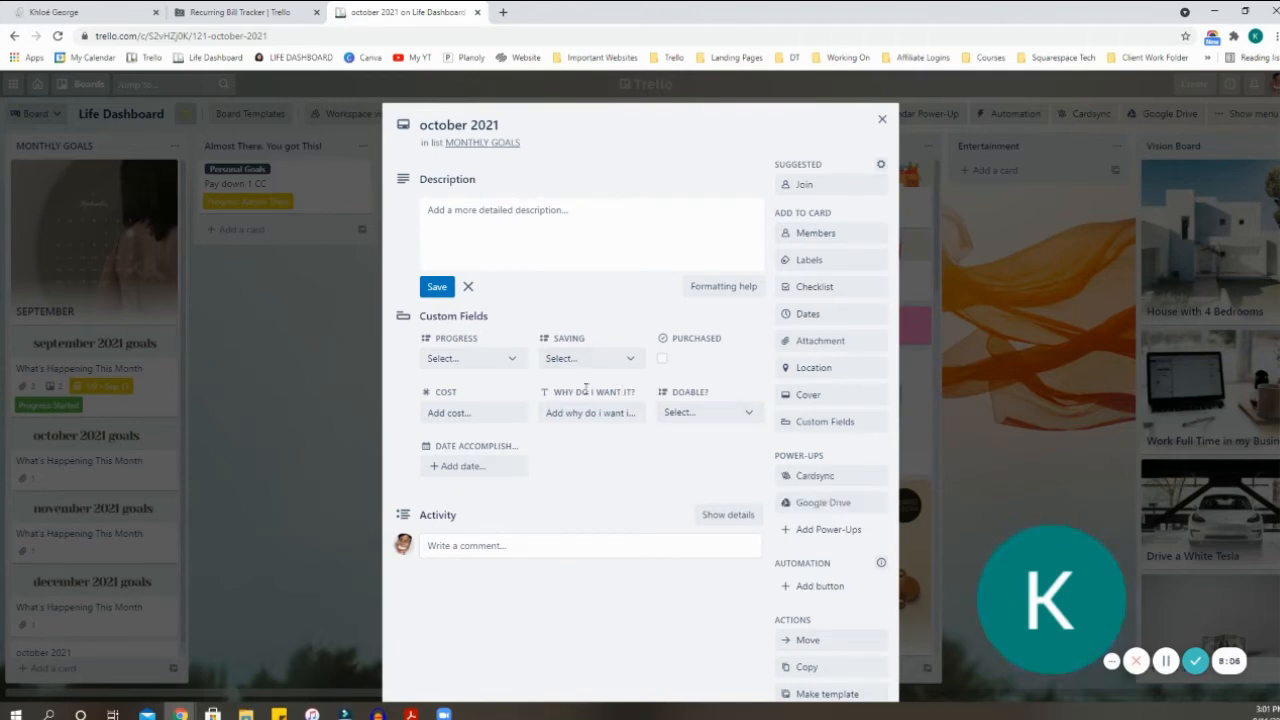
click(468, 359)
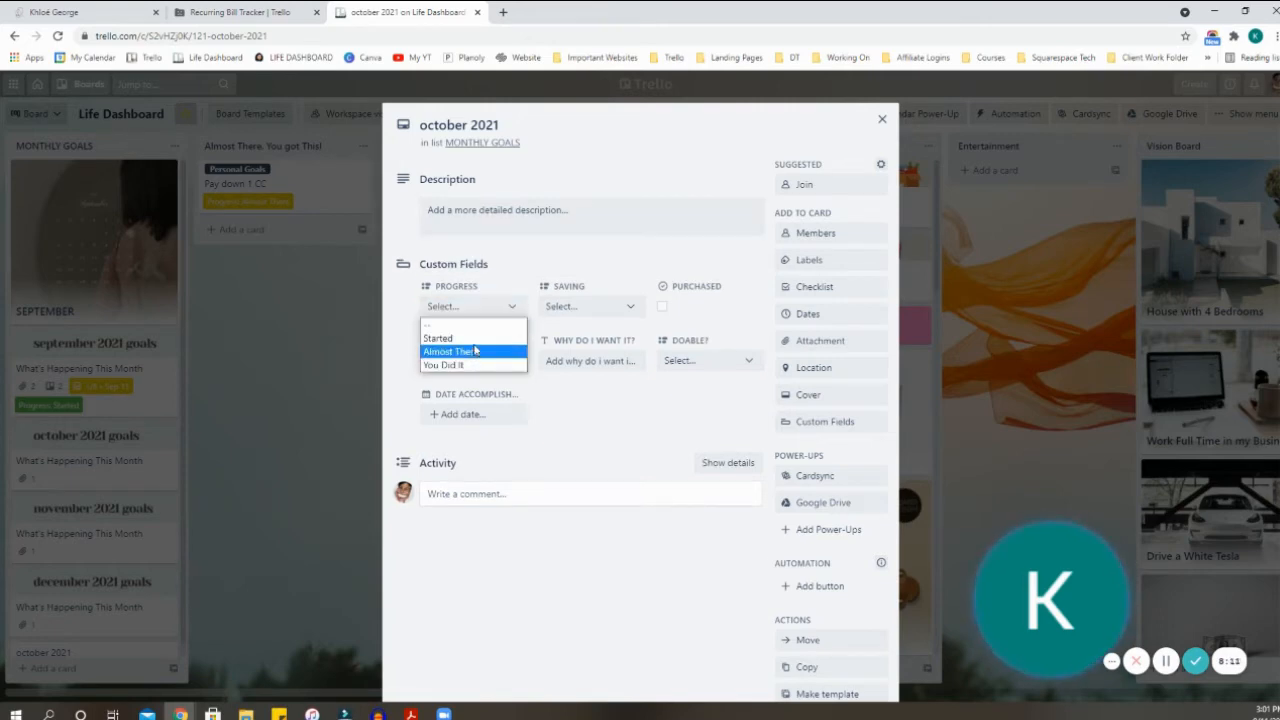
click(474, 339)
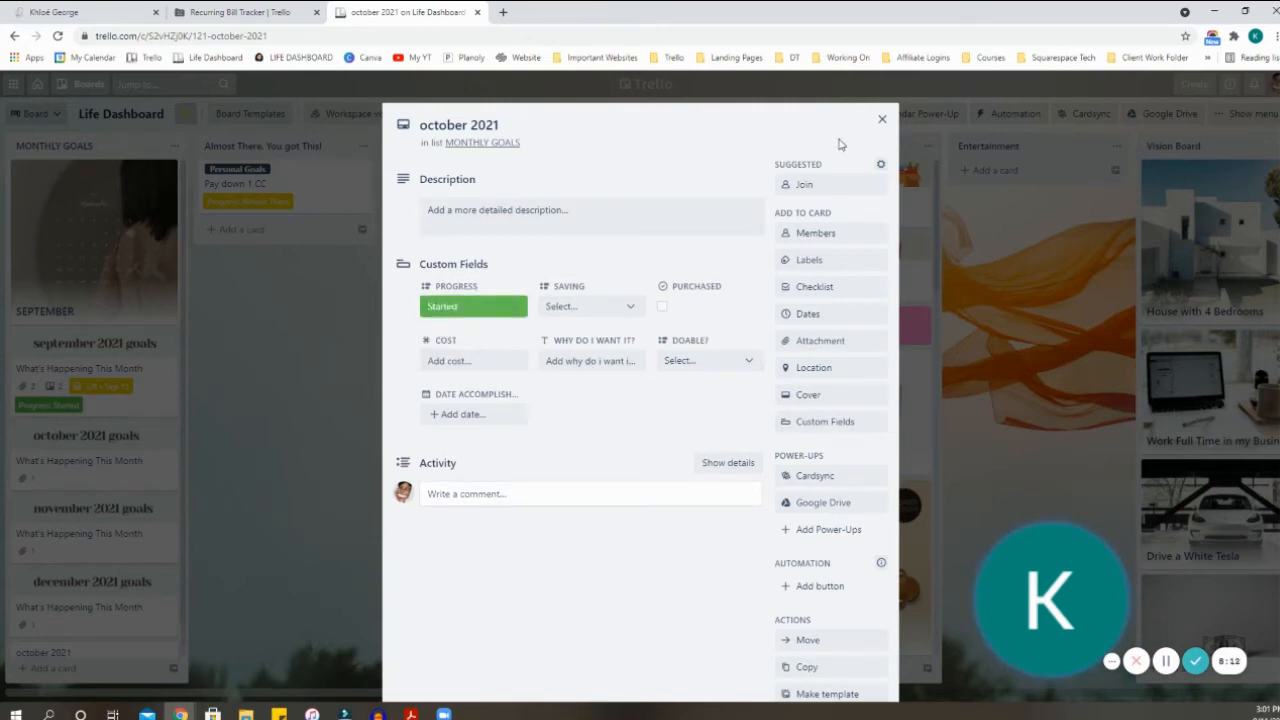
click(876, 124)
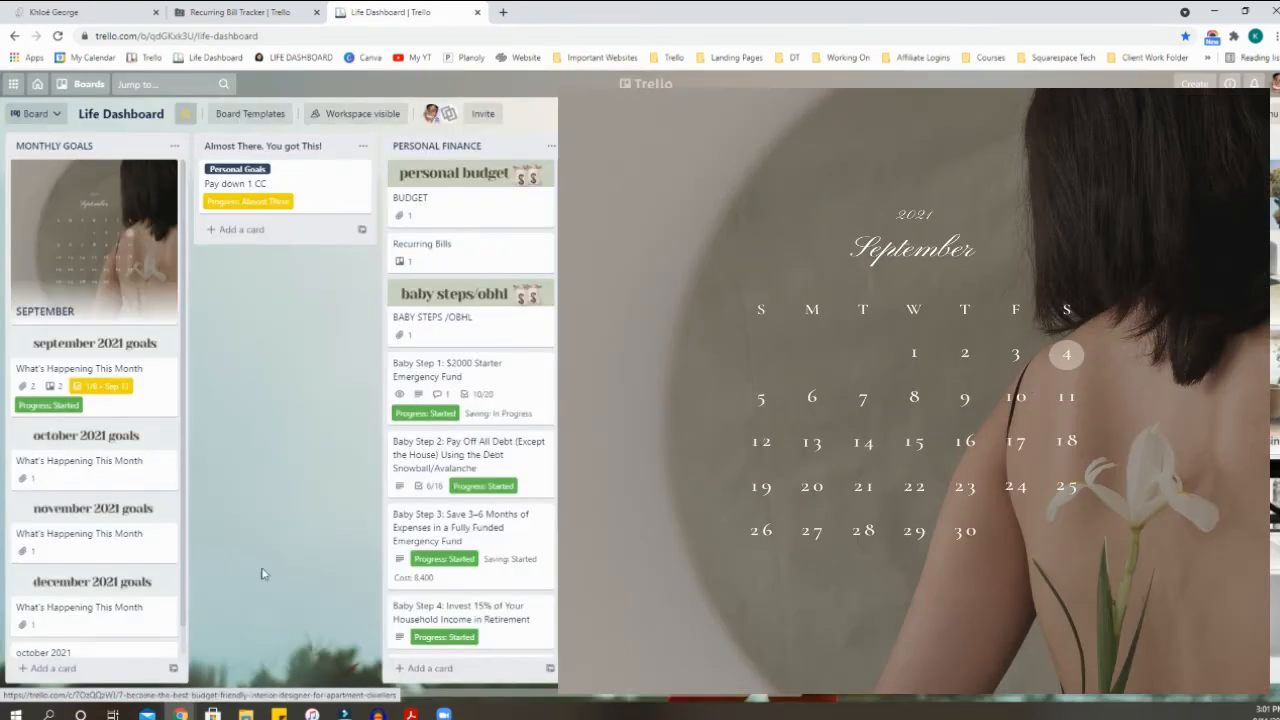
scroll(100, 594, down, 1)
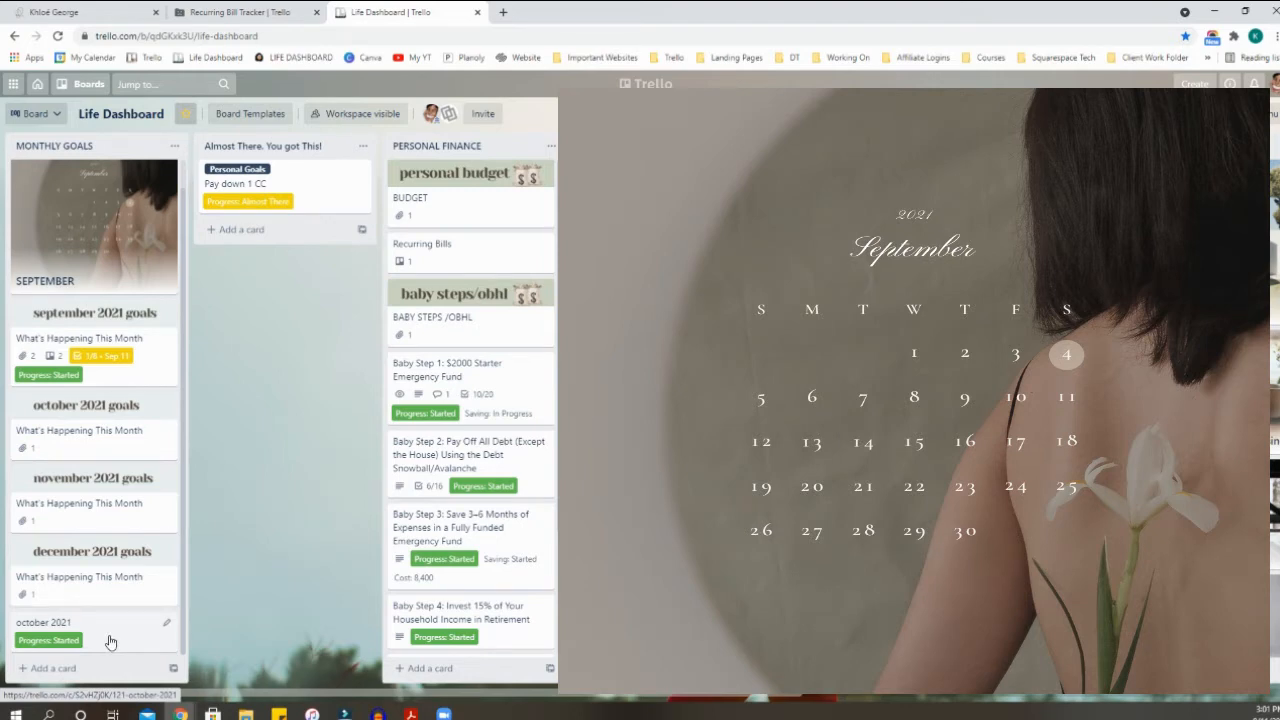
- Change the october 2021 card's Progress field to Almost There and close the card
click(110, 641)
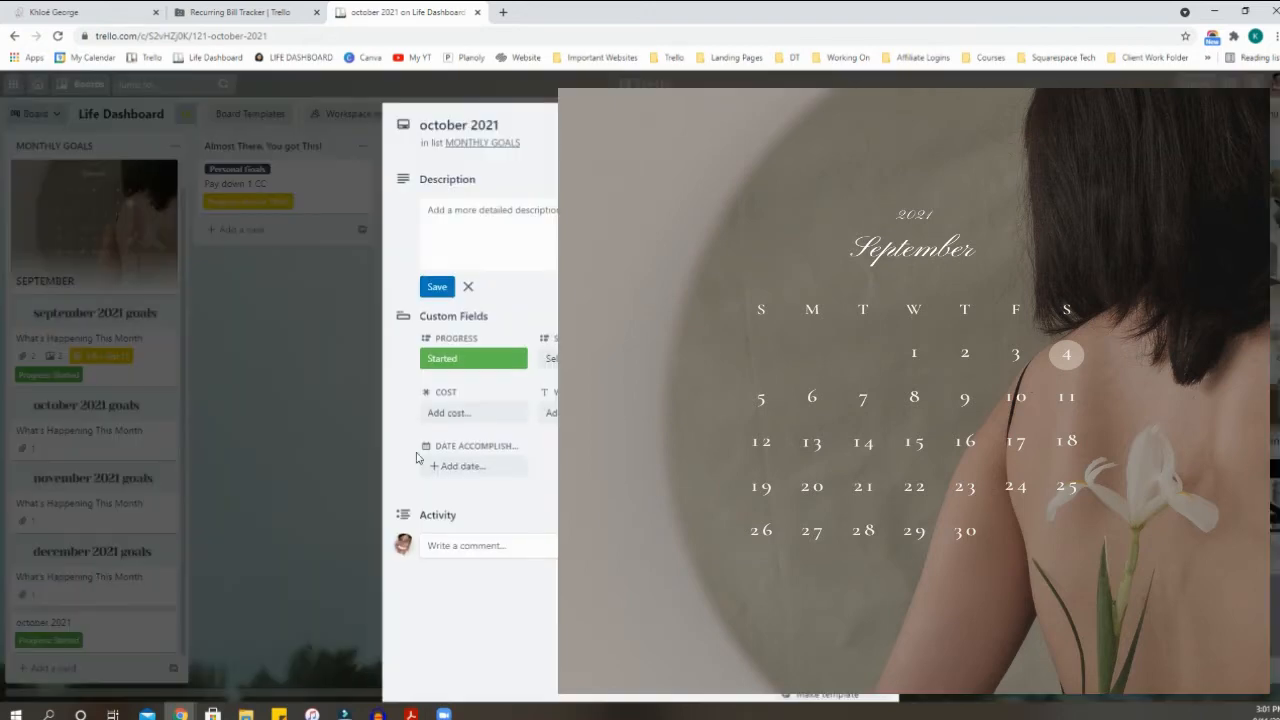
click(473, 306)
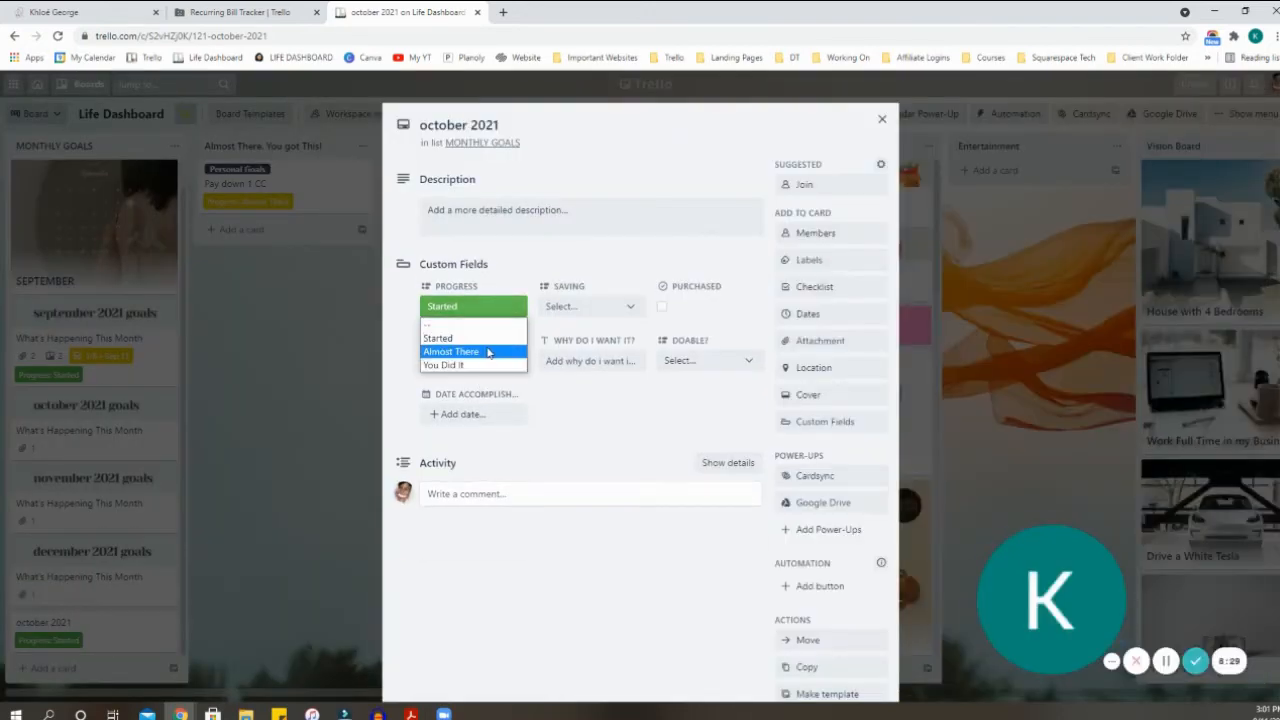
click(488, 352)
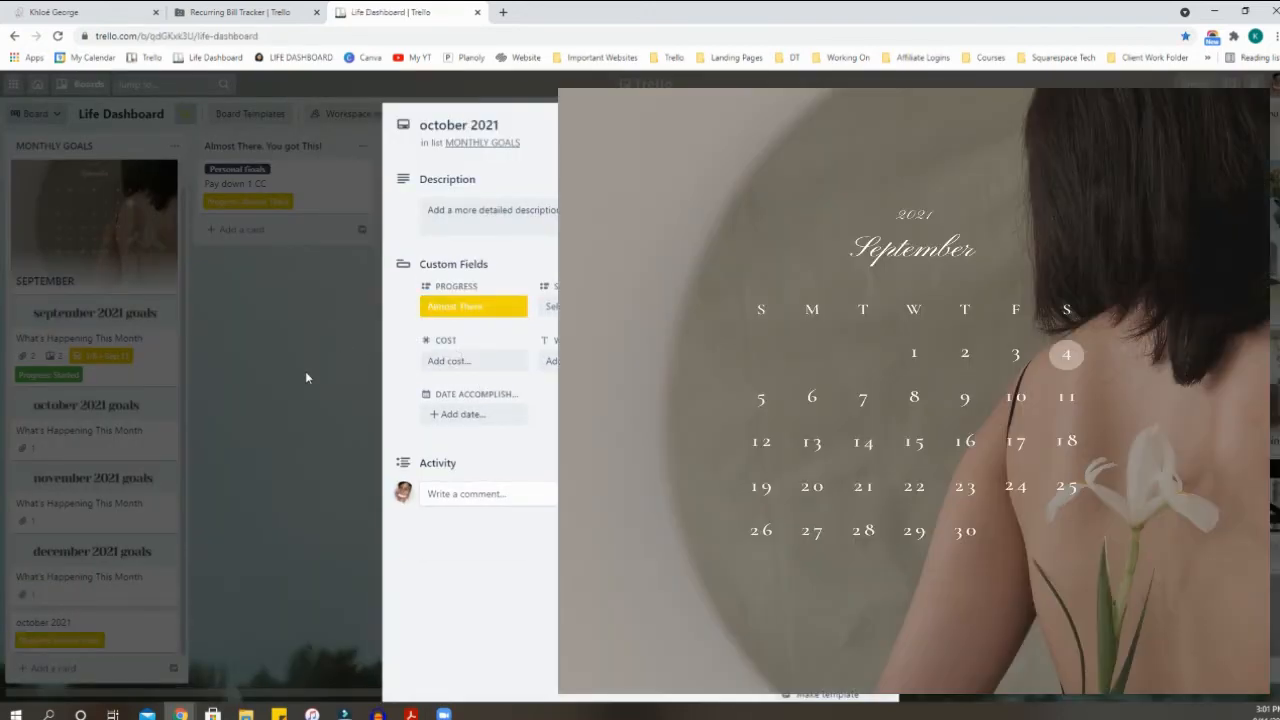
click(306, 377)
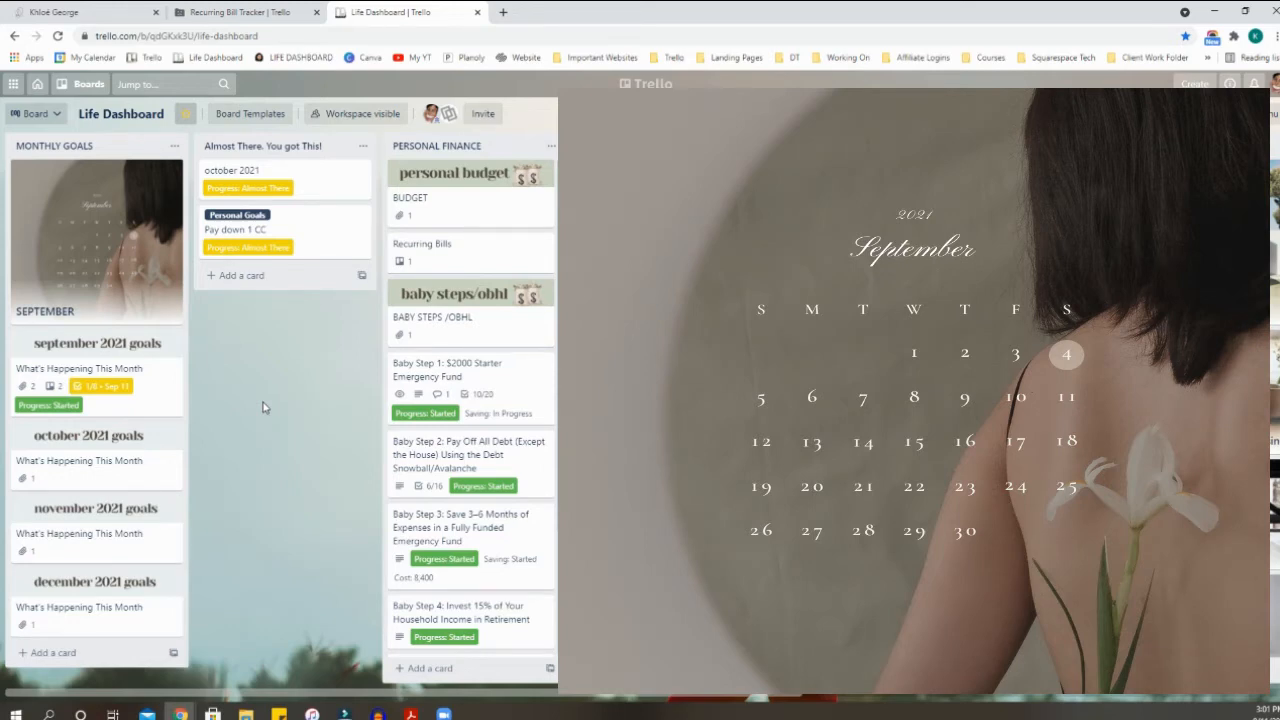
- Set the october 2021 card's Progress field to You Did It and close the card
click(318, 191)
click(470, 306)
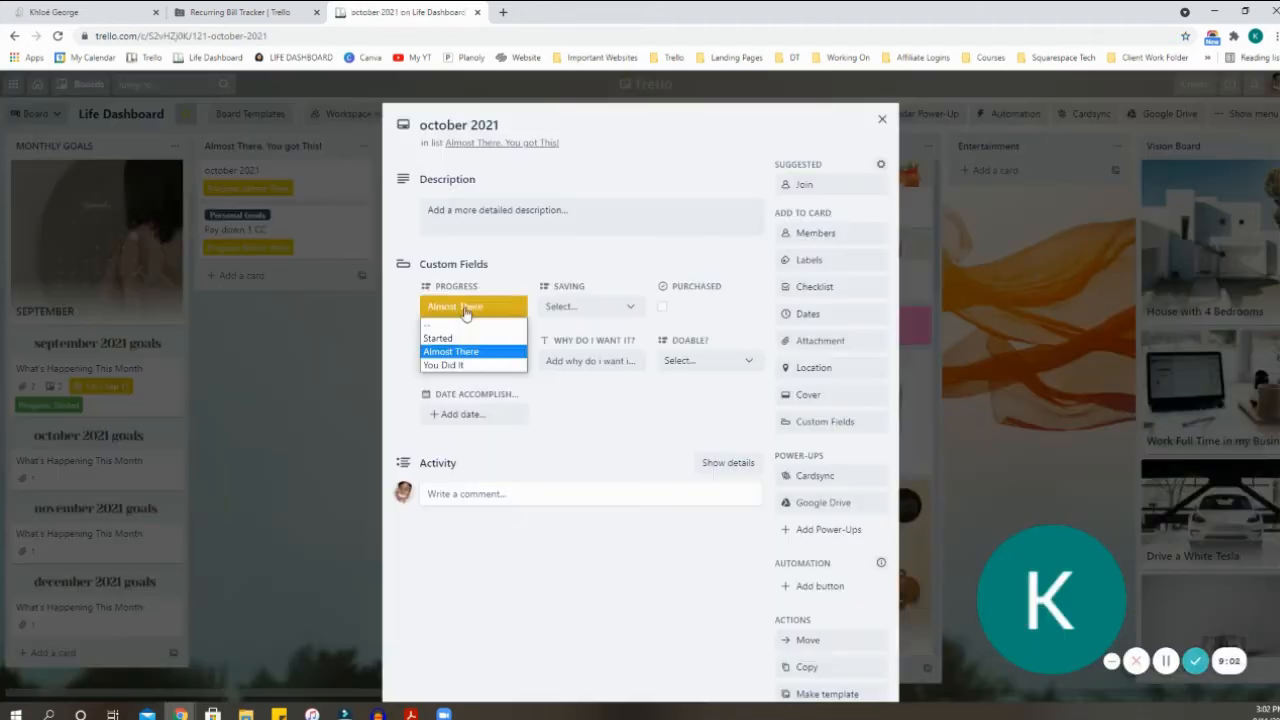
click(466, 365)
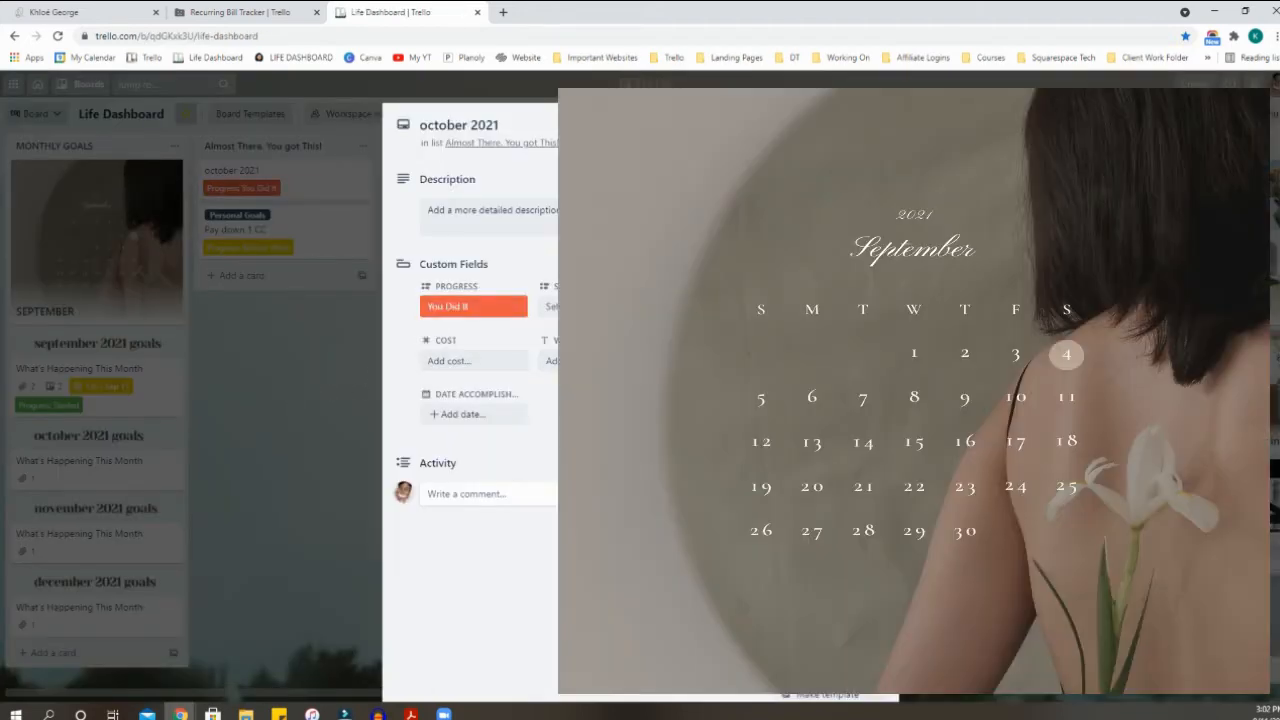
click(292, 399)
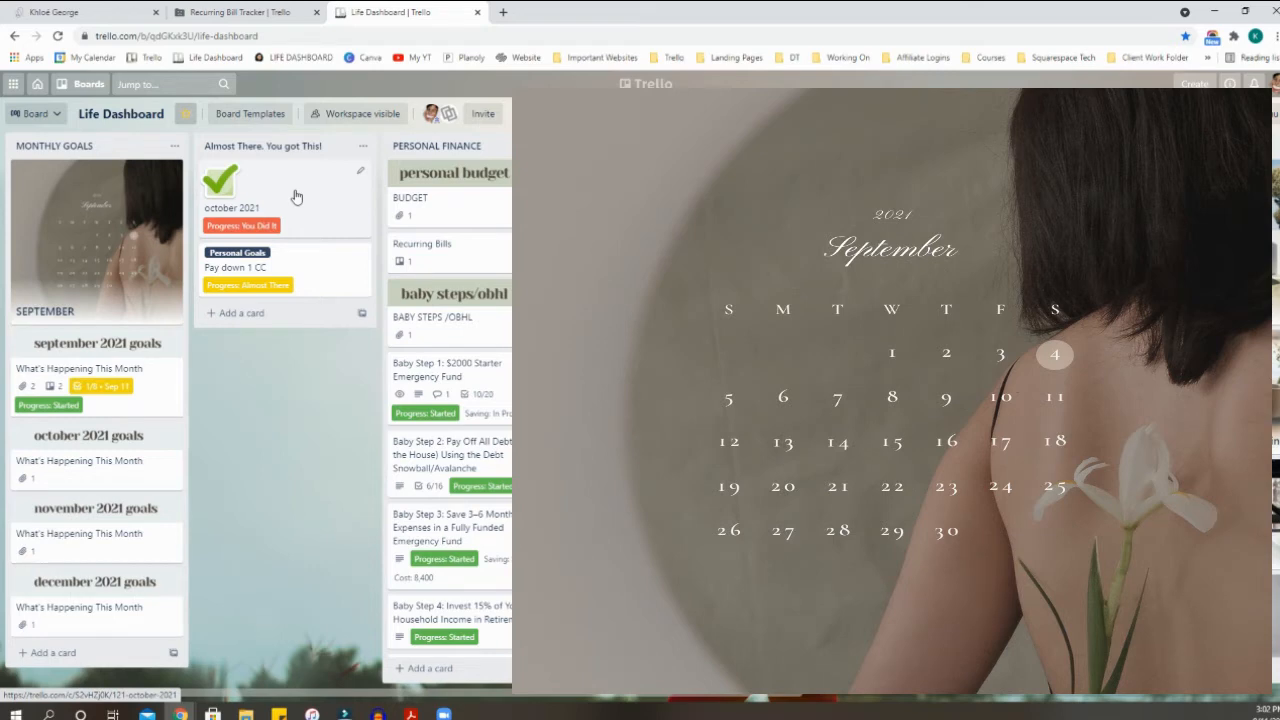
- Move the october 2021 card from the Almost There. You got This! list to the end of the Accomplished list
drag(747, 693, 783, 692)
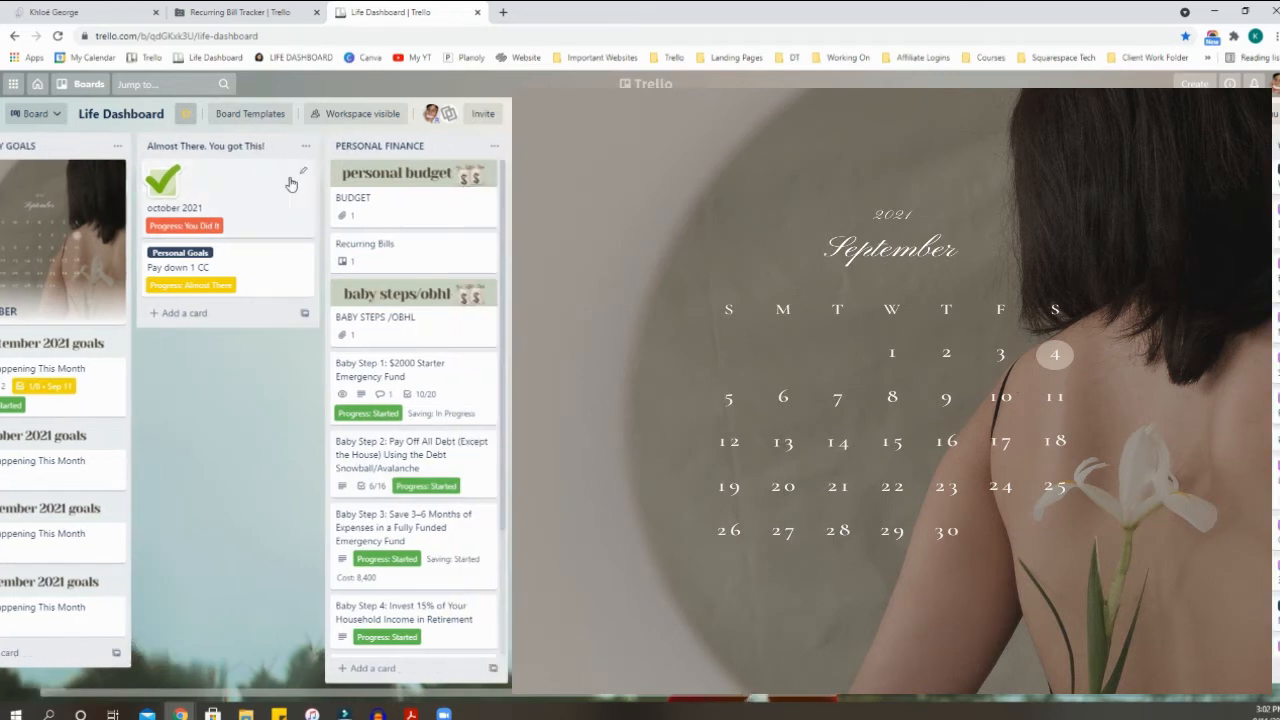
key(c)
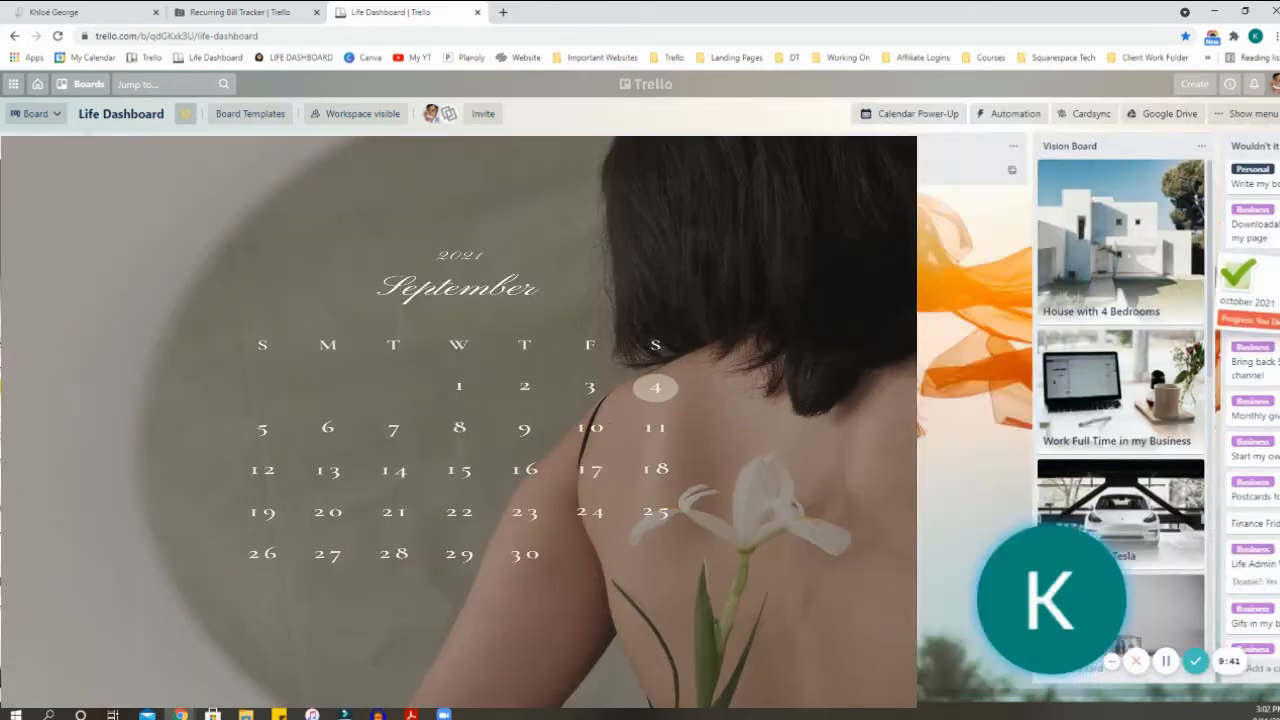
drag(1000, 272, 1004, 276)
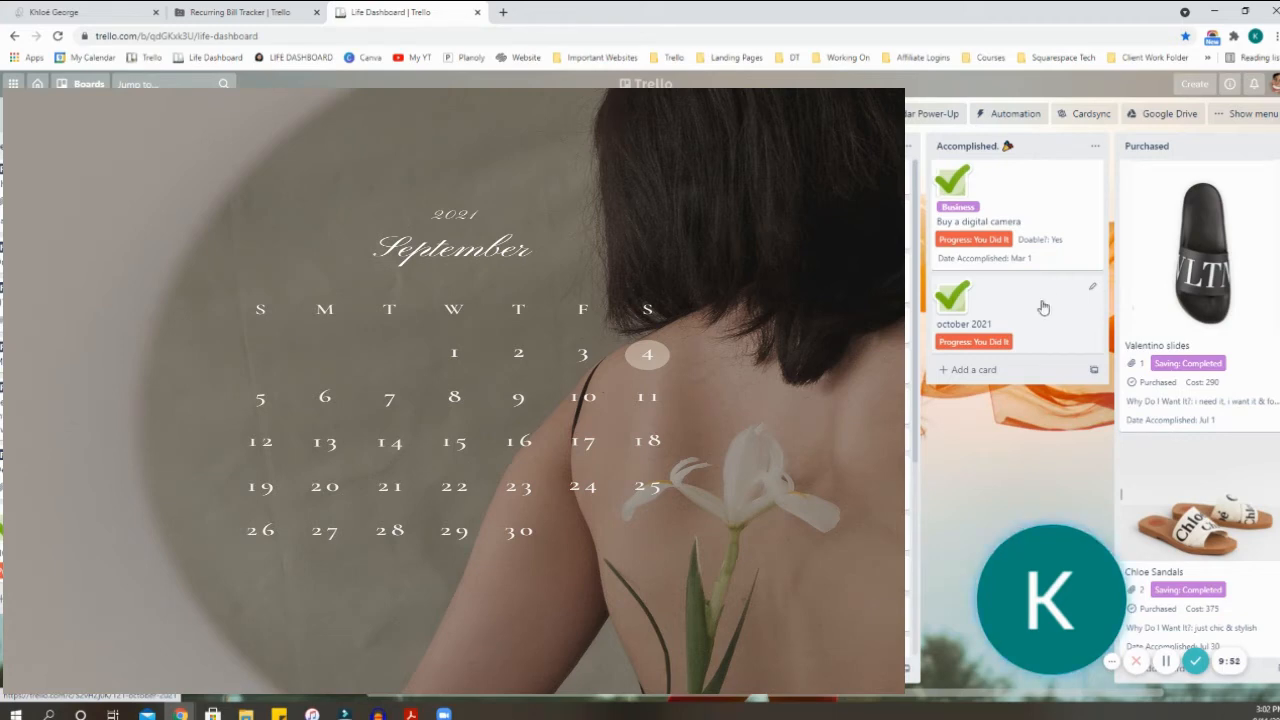
mouse_move(502, 700)
mouse_down()
mouse_move(472, 700)
mouse_move(498, 703)
mouse_up()
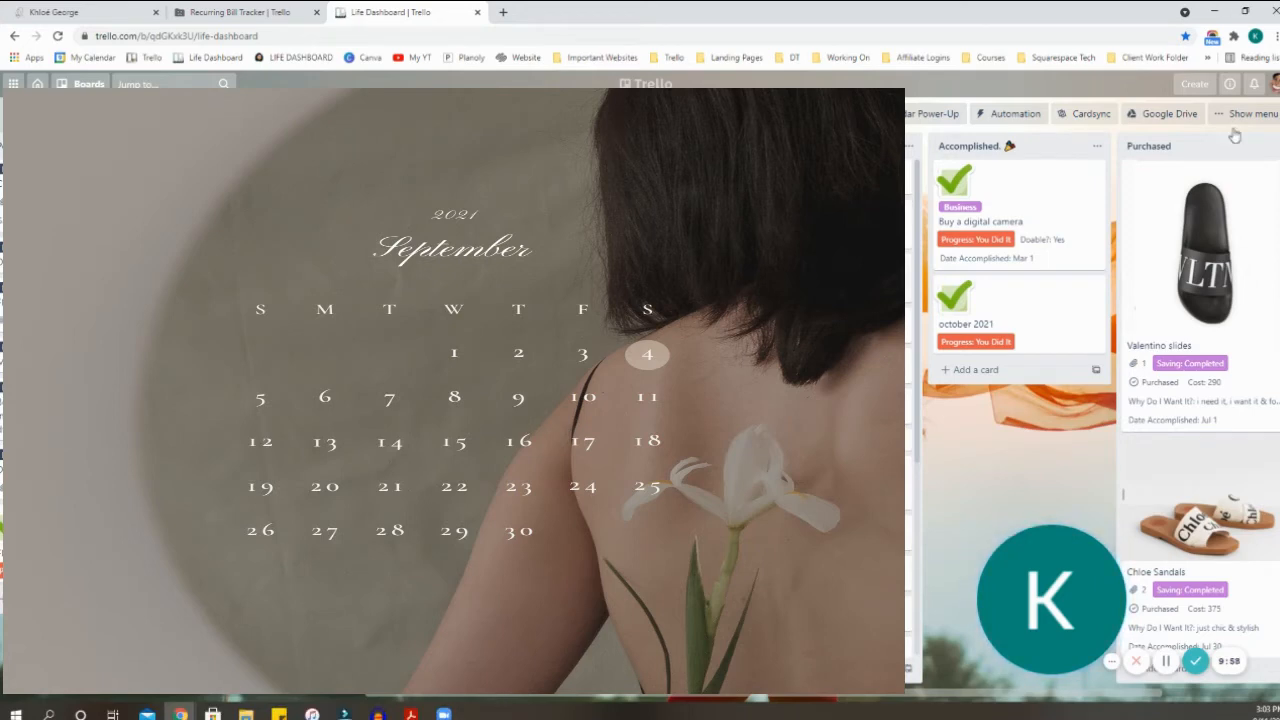
- Open the board's automation rules and look through them to the enabled rules at the end
click(1016, 115)
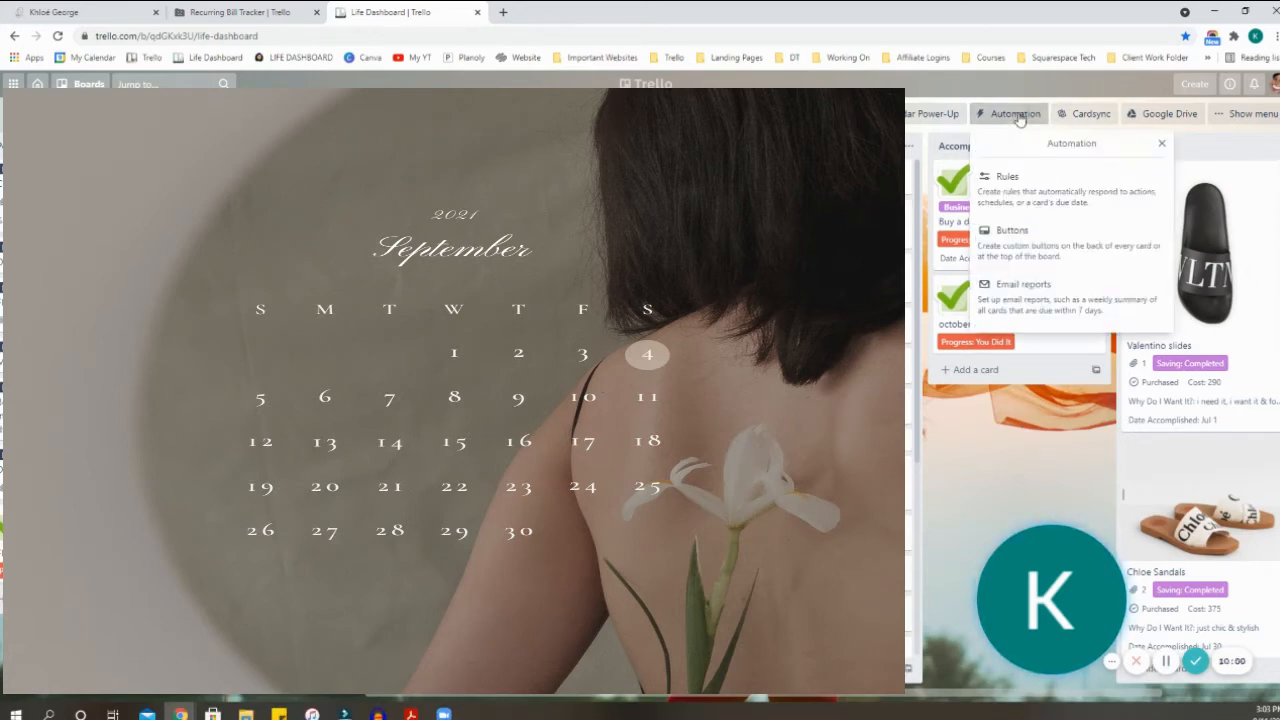
click(1008, 177)
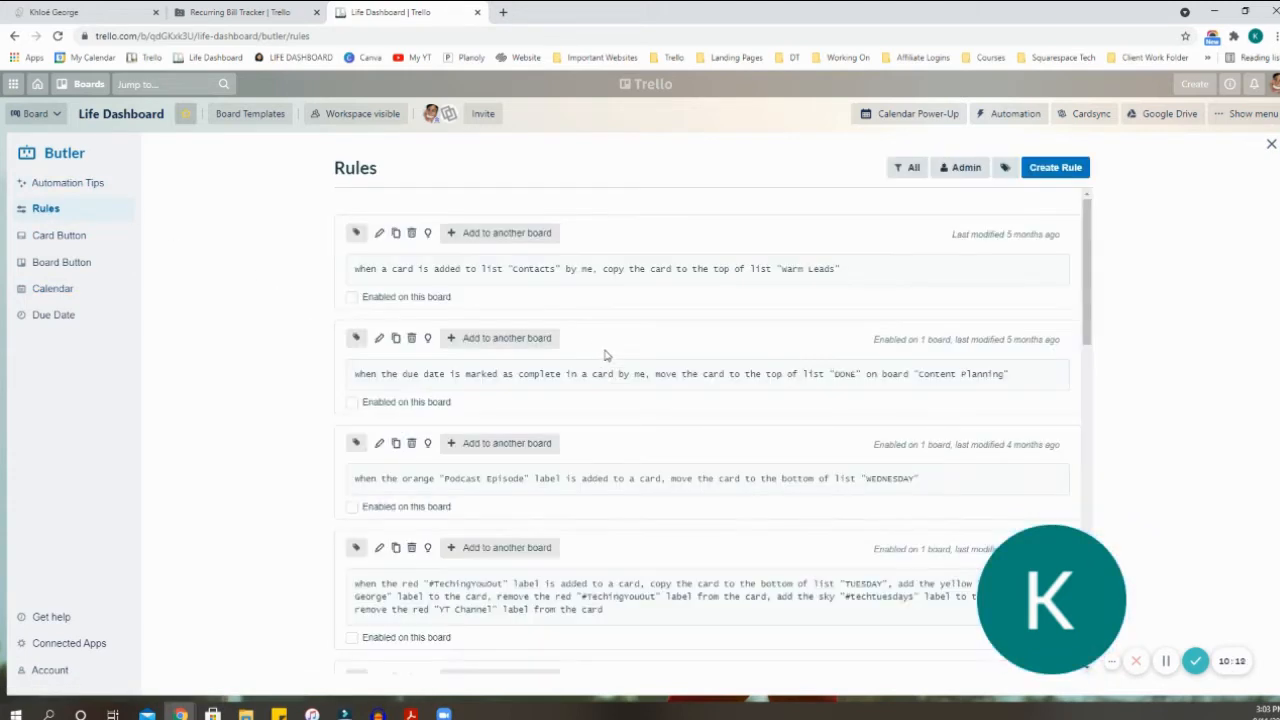
scroll(651, 392, down, 4)
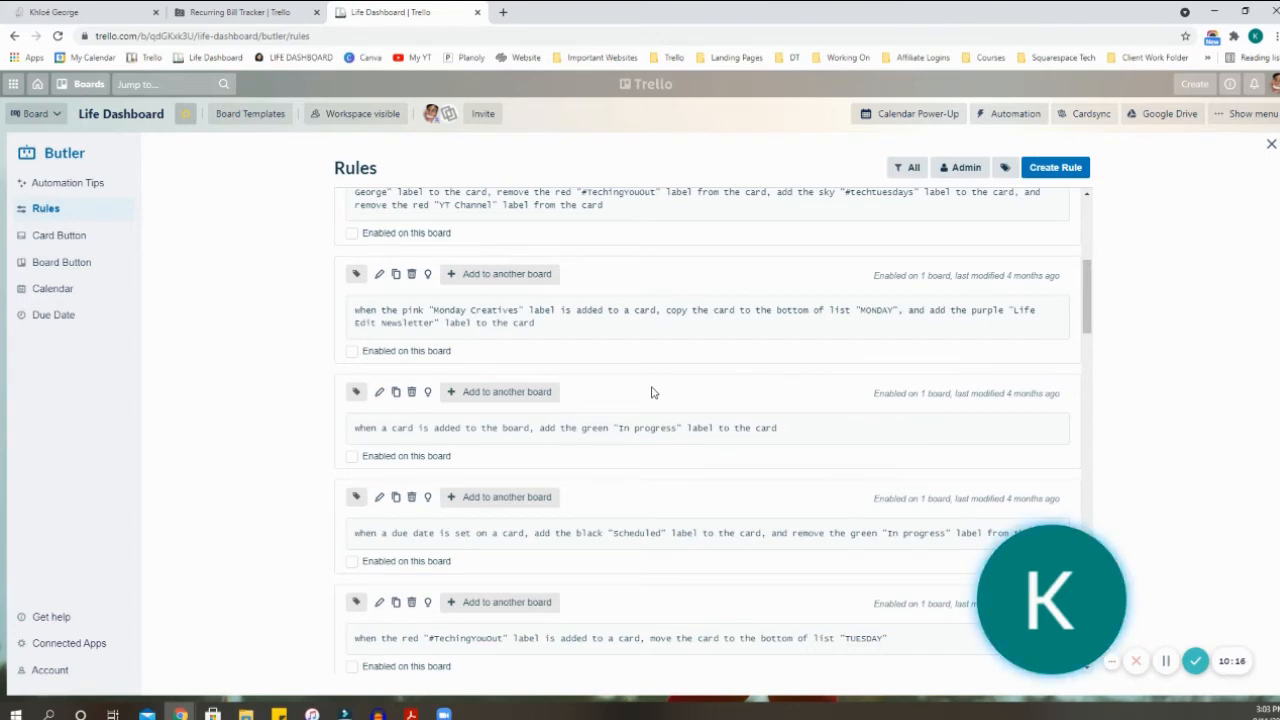
scroll(771, 374, down, 5)
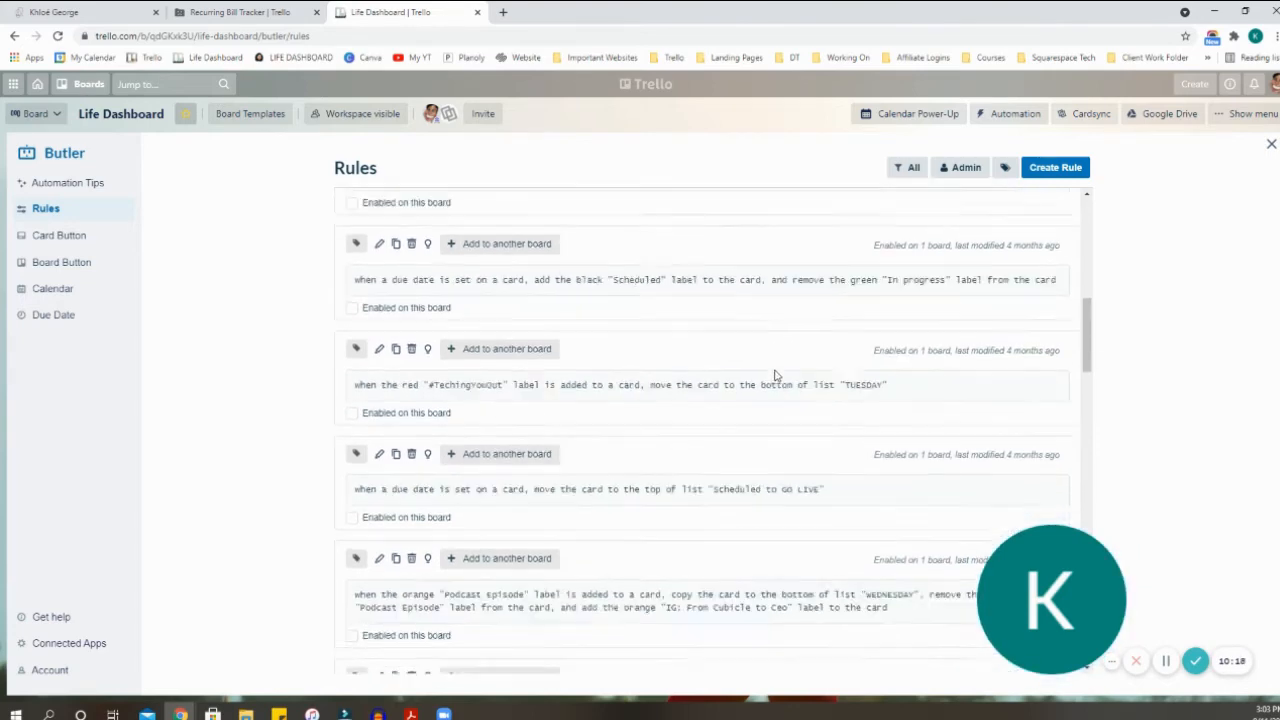
scroll(775, 381, down, 5)
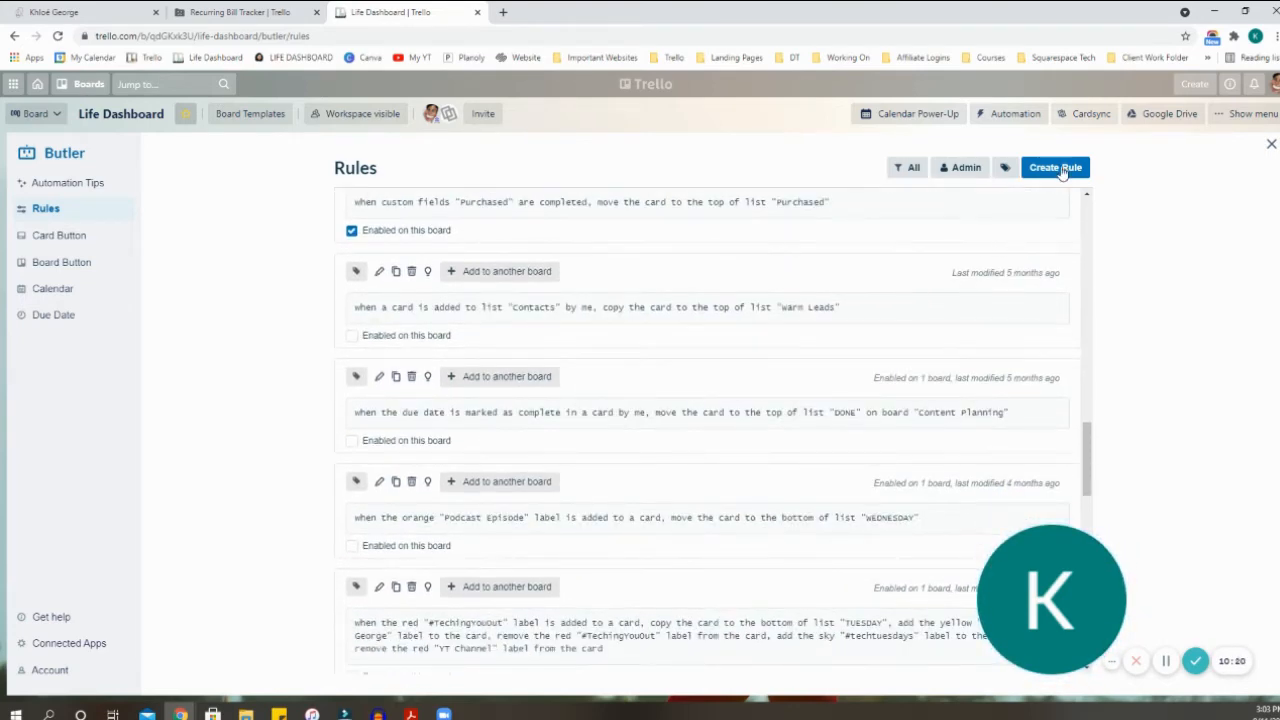
scroll(723, 471, down, 10)
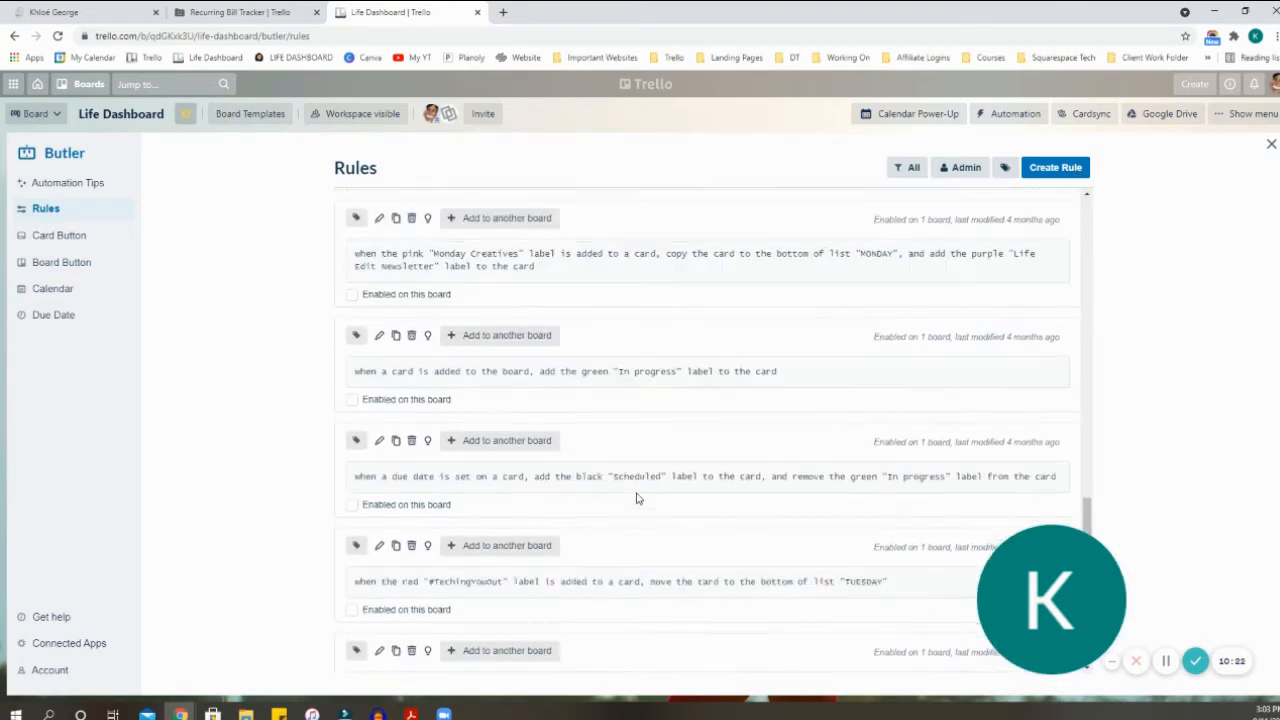
scroll(637, 497, down, 3)
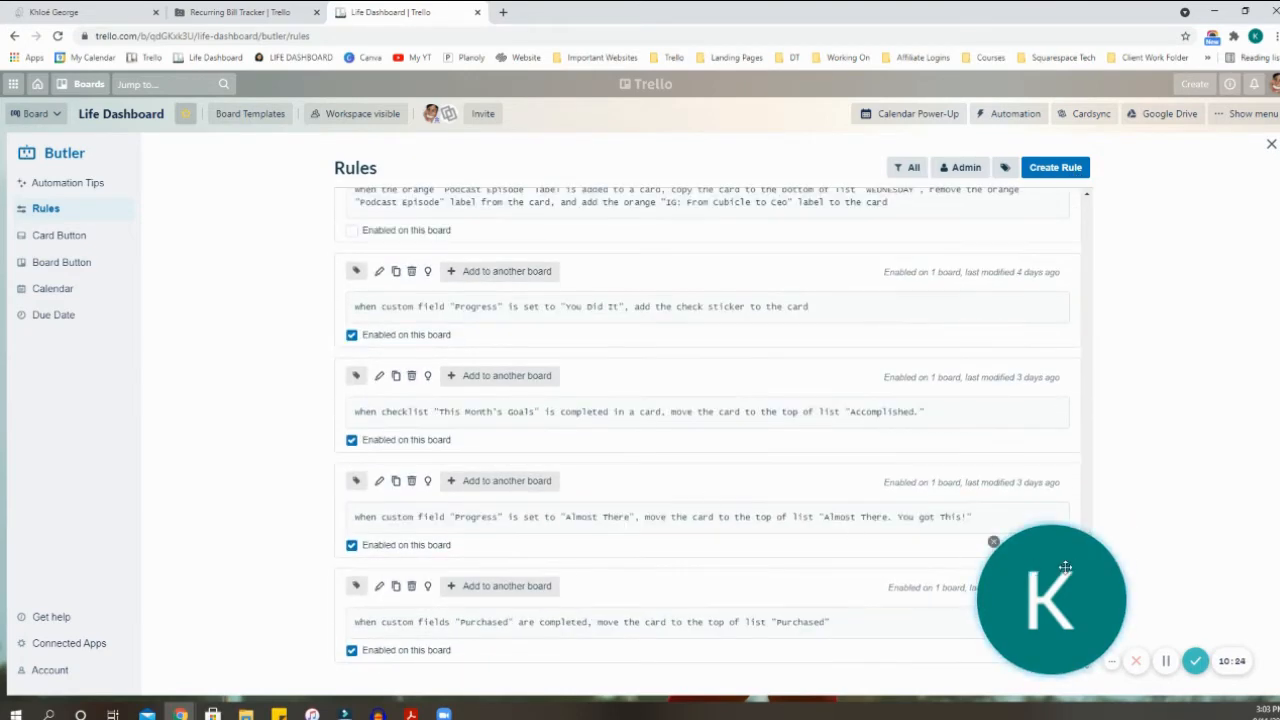
drag(1051, 570, 81, 387)
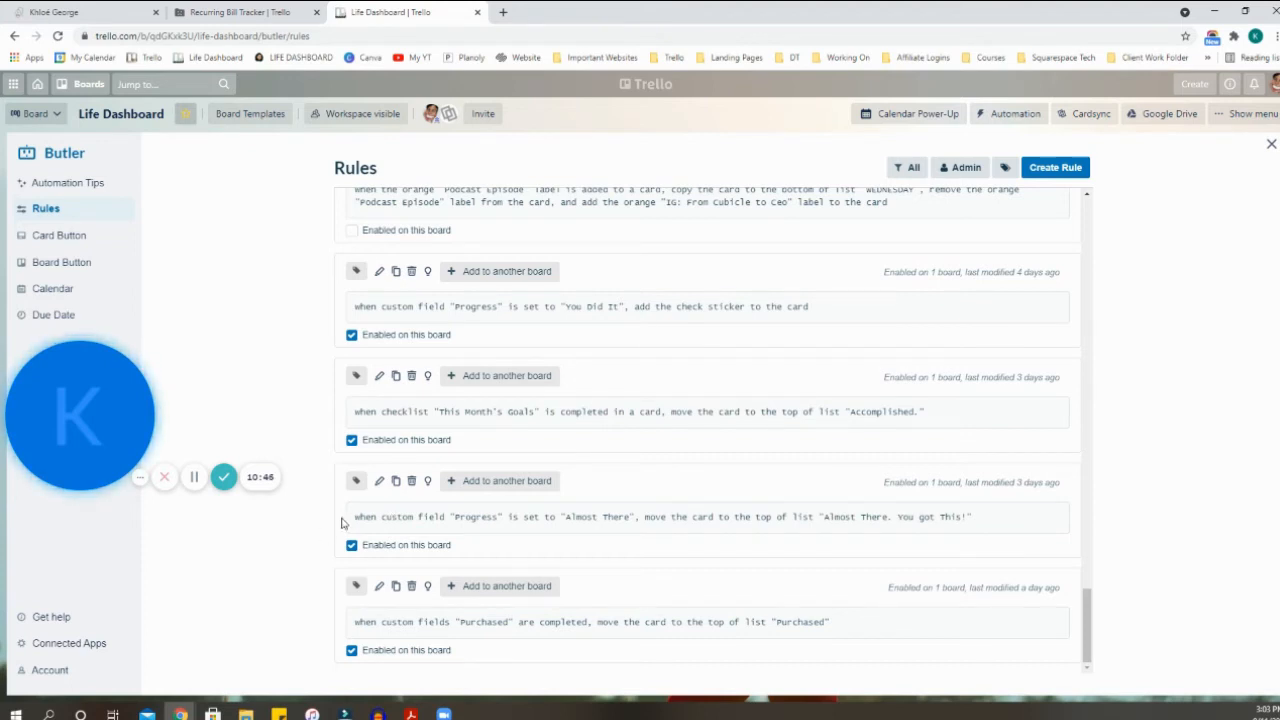
- Examine the rule that moves a card when its Progress field is set to Almost There
drag(357, 517, 984, 533)
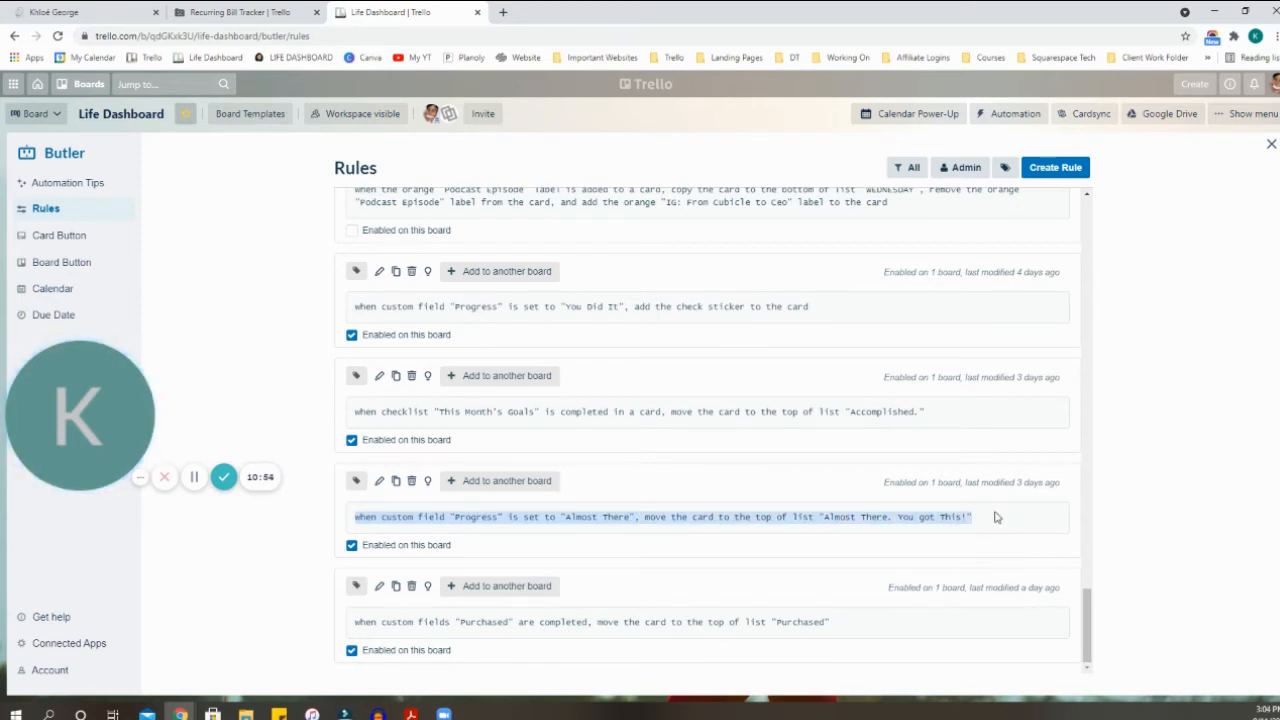
click(995, 517)
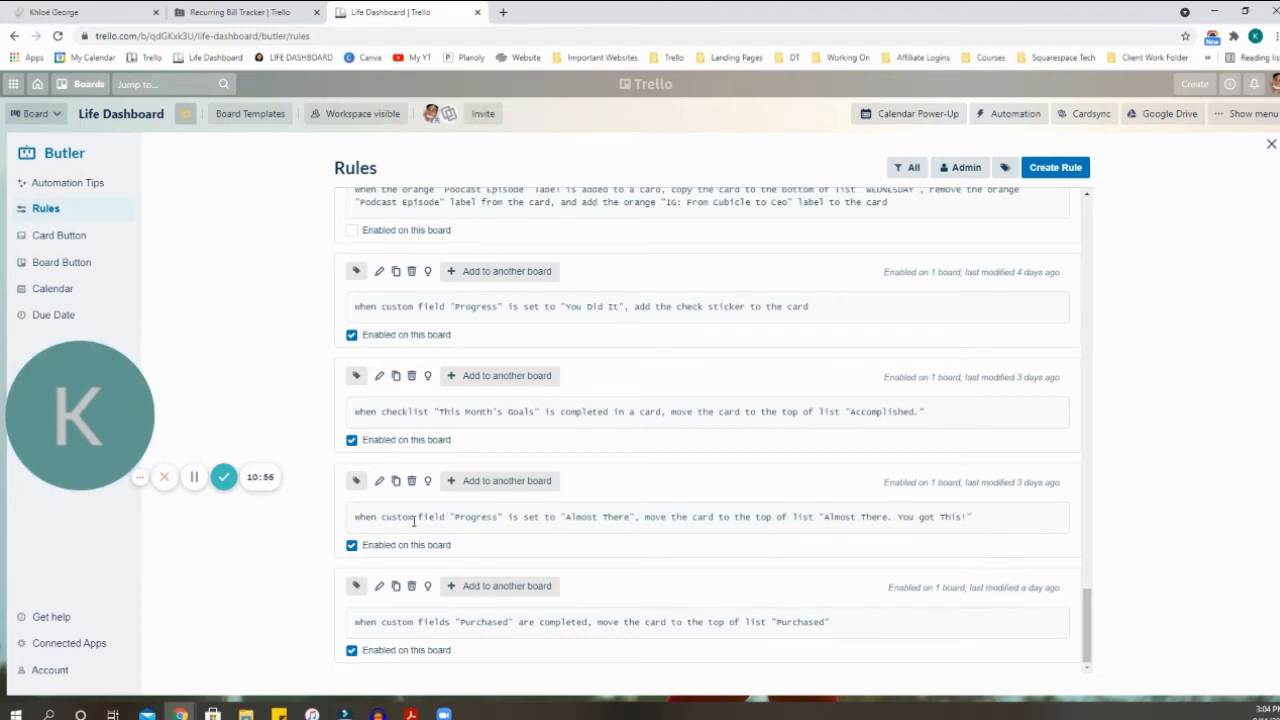
drag(383, 520, 499, 518)
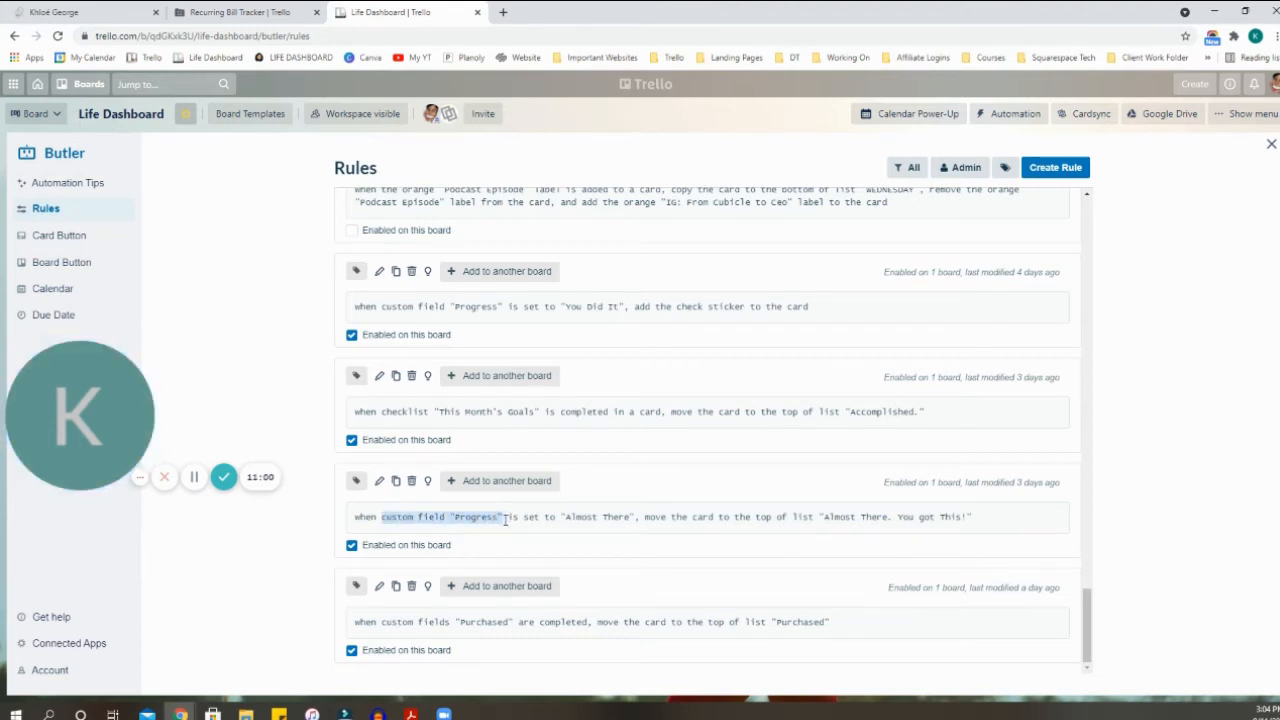
click(636, 520)
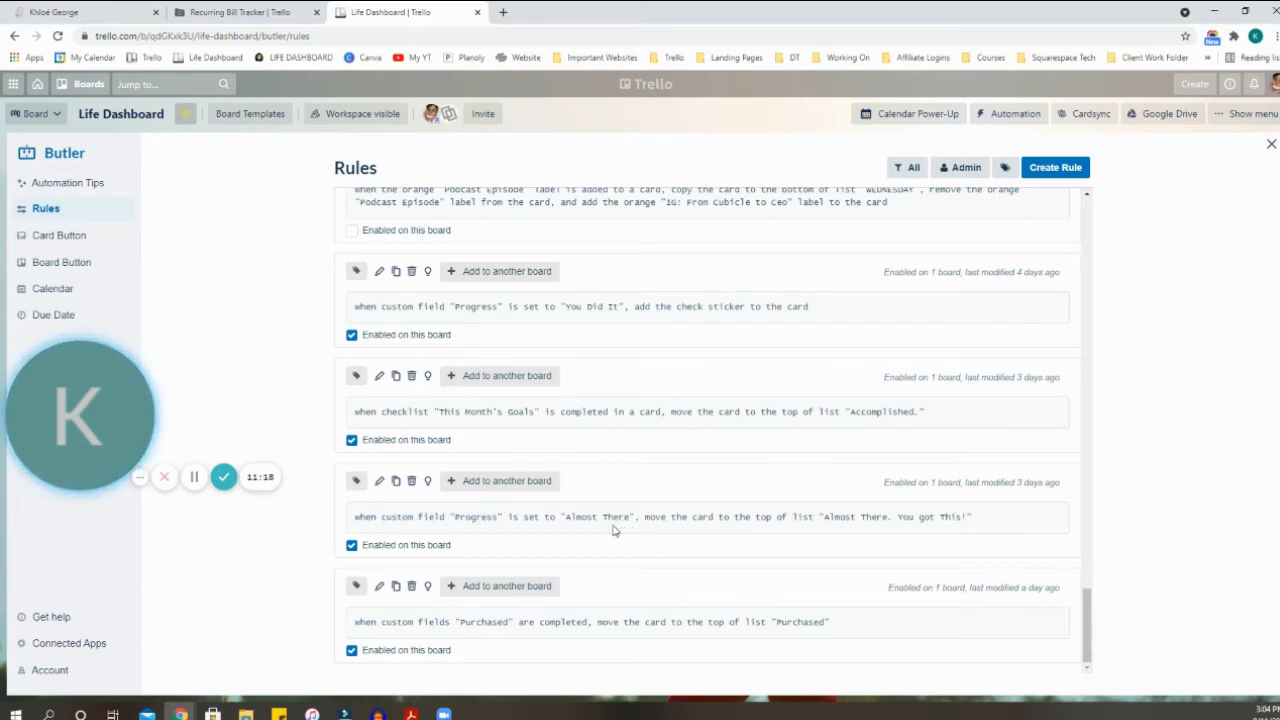
- Compare the trigger and action wording of the You Did It sticker, Almost There and Purchased rules
scroll(614, 530, up, 1)
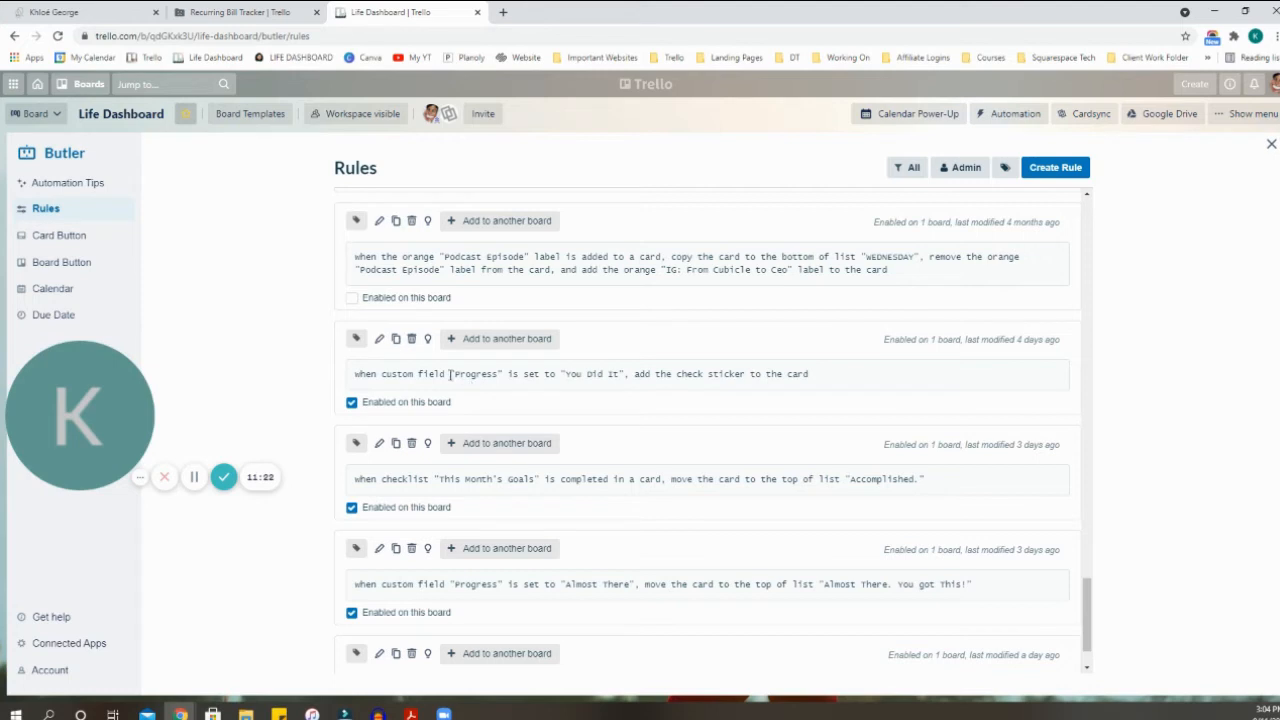
drag(602, 373, 843, 384)
scroll(845, 384, down, 1)
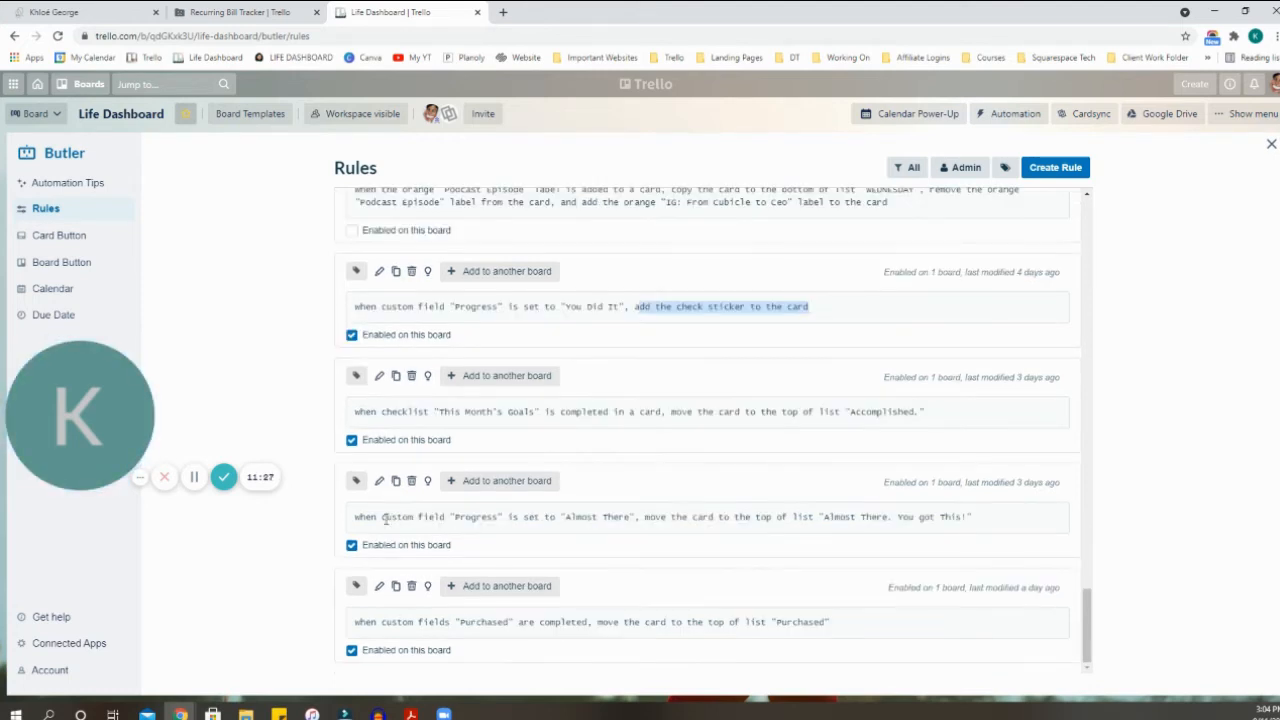
drag(386, 519, 985, 527)
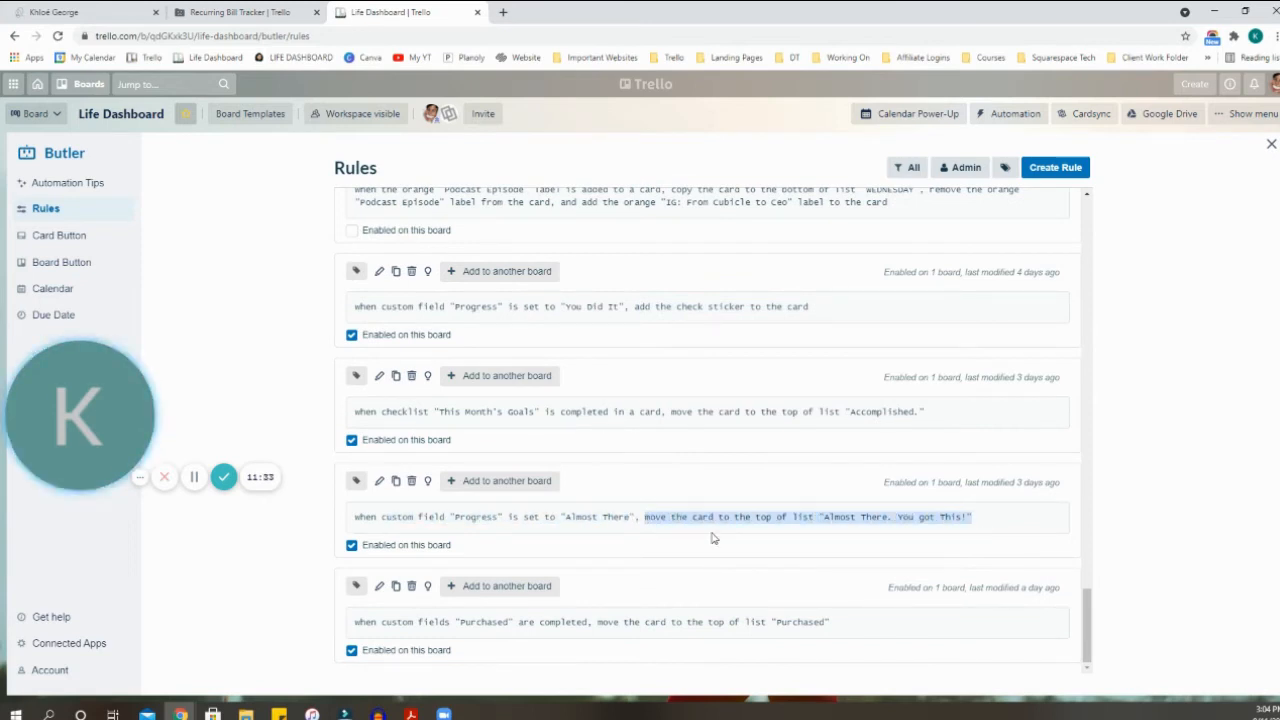
click(652, 517)
drag(646, 517, 724, 518)
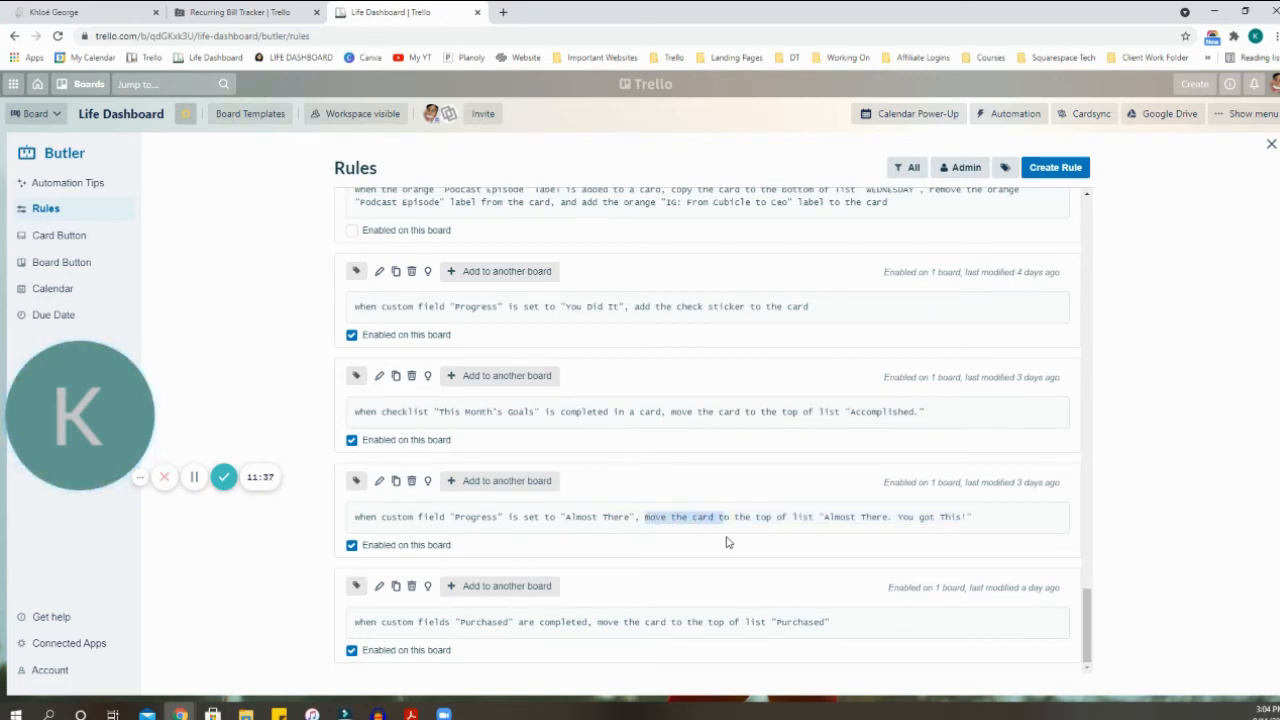
drag(355, 622, 857, 627)
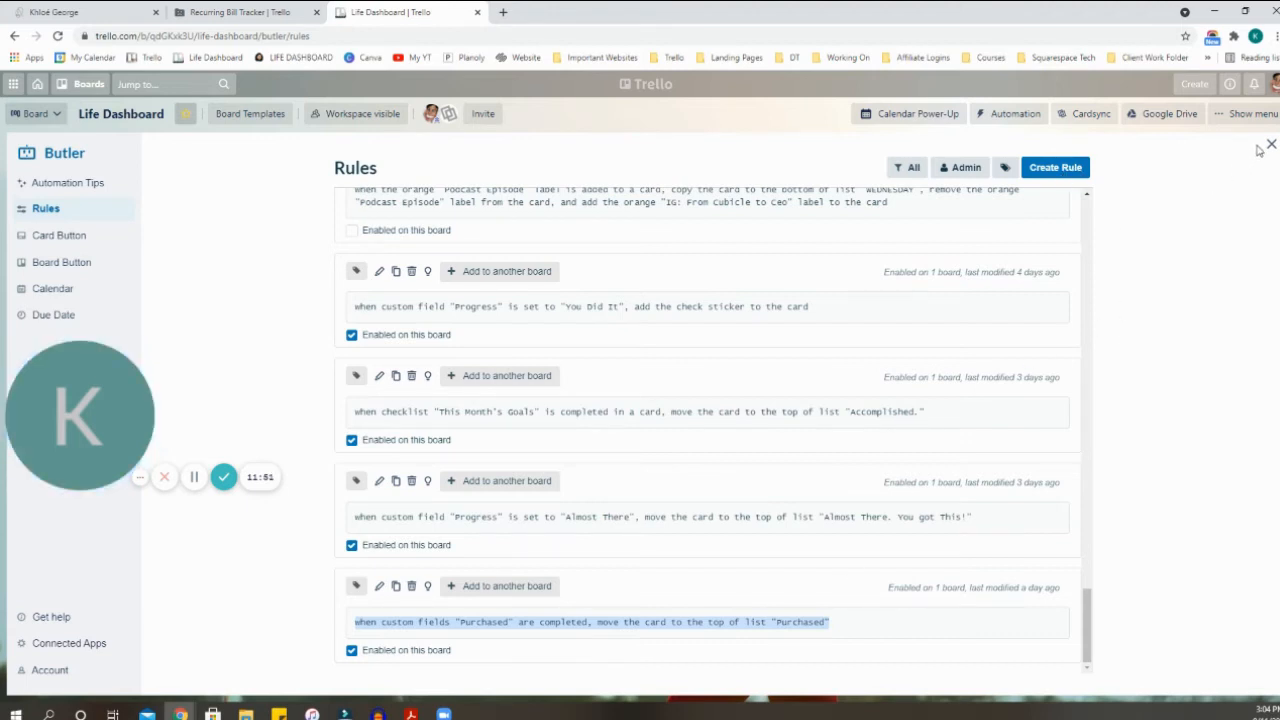
- Start a new automation rule and display the custom field triggers available for it
click(1056, 168)
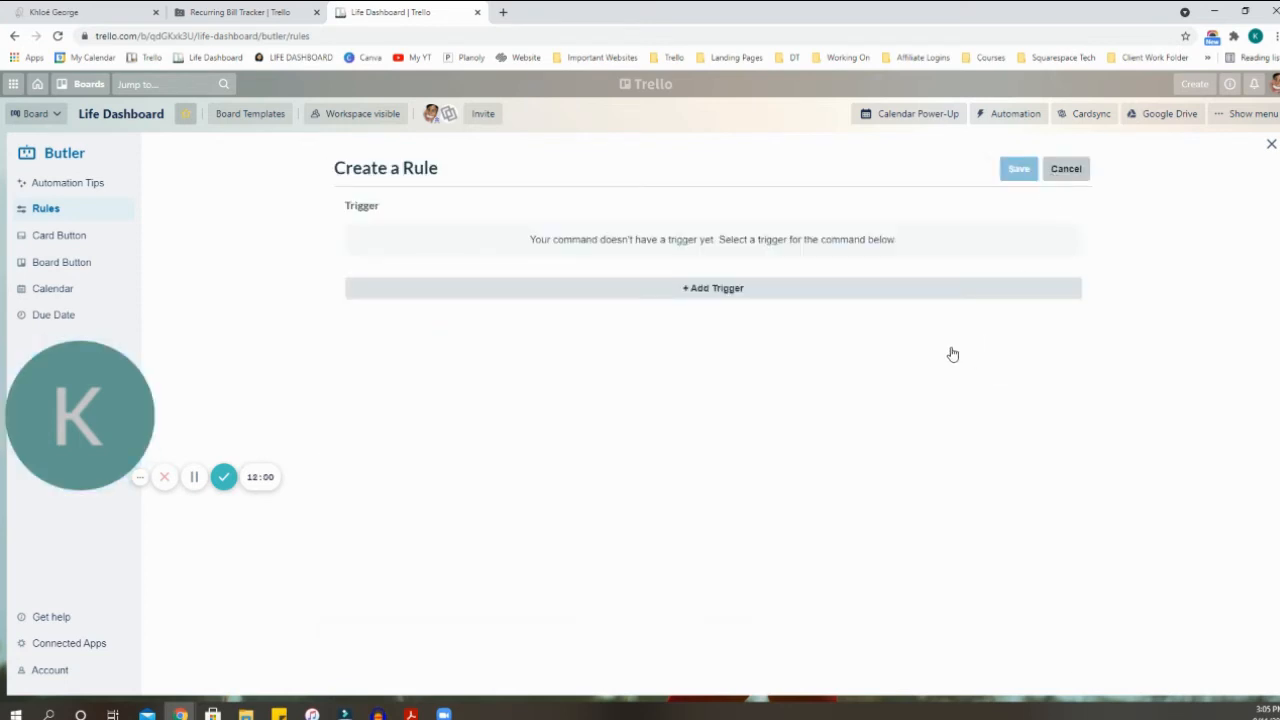
click(717, 290)
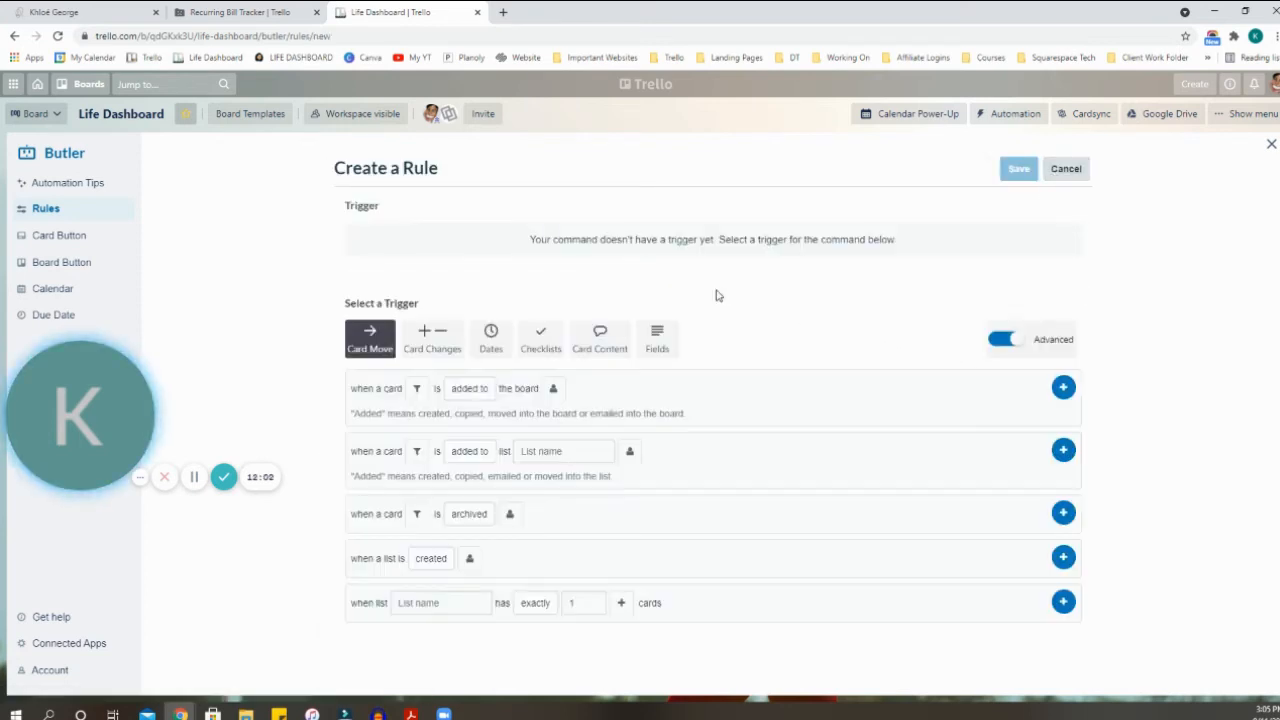
click(657, 340)
scroll(683, 414, down, 1)
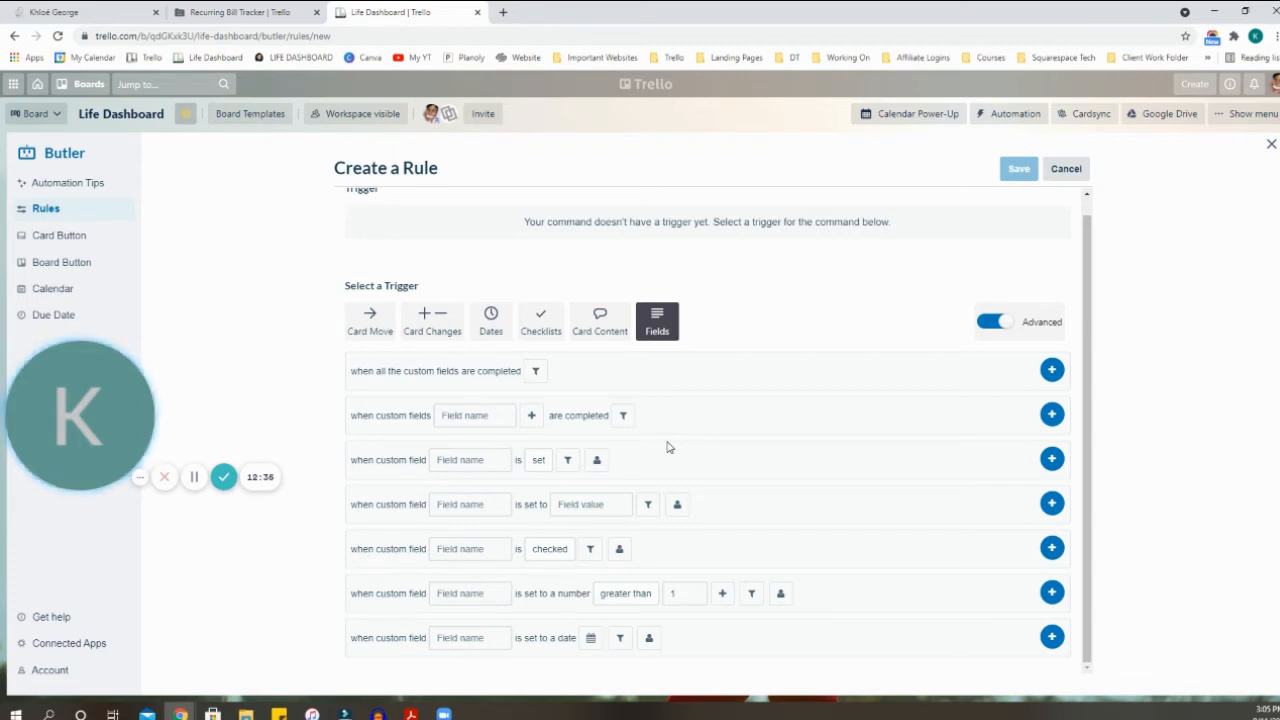
- Add the trigger "when custom fields Purchased are completed" to the new rule
click(472, 415)
scroll(470, 532, down, 1)
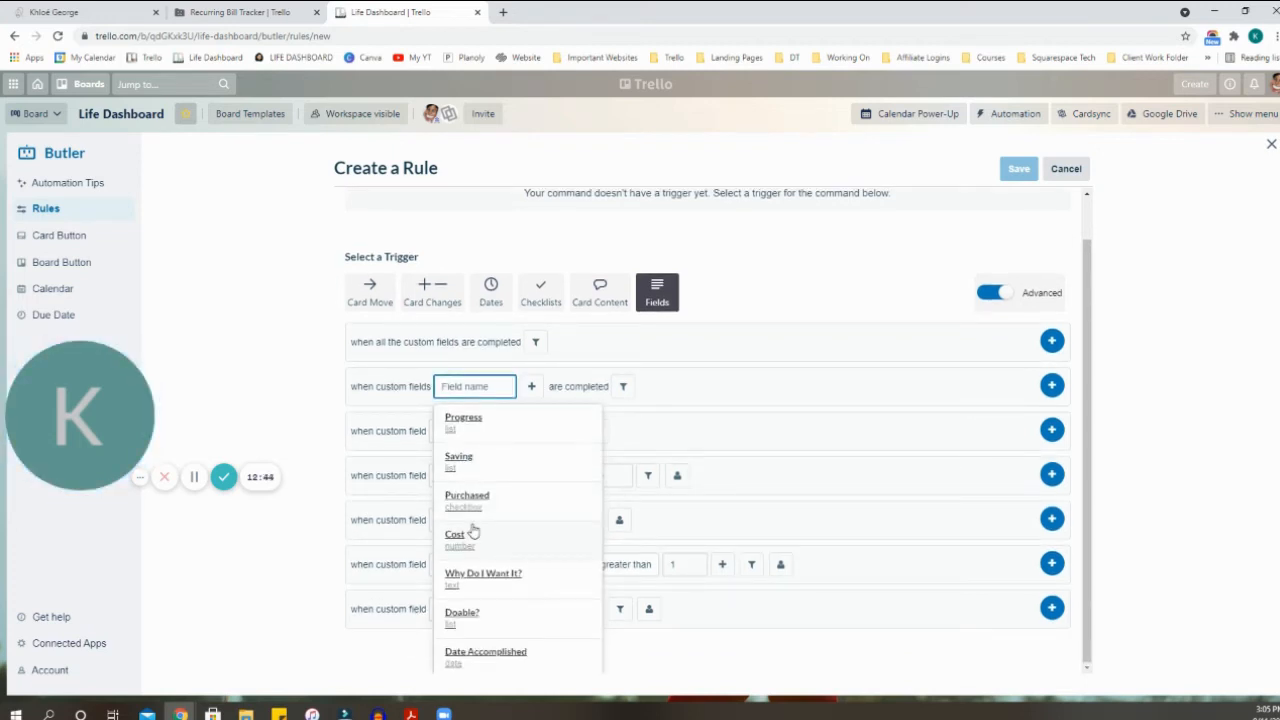
click(387, 341)
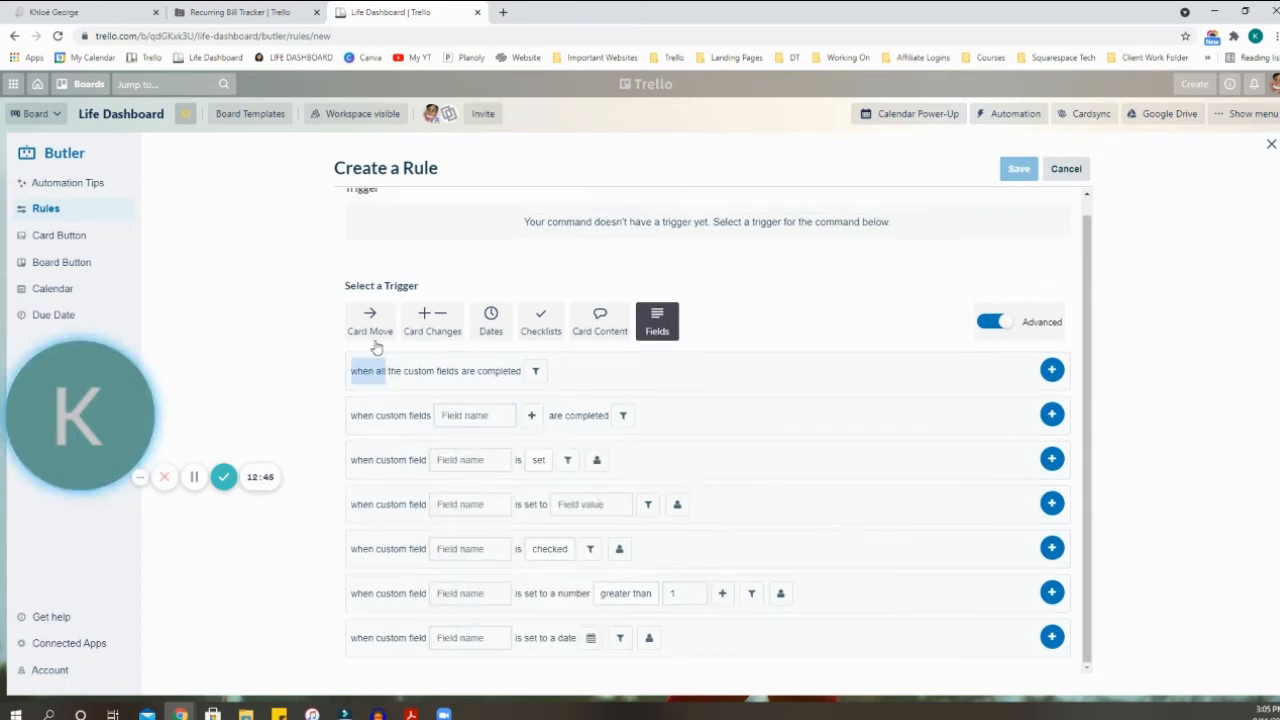
click(457, 418)
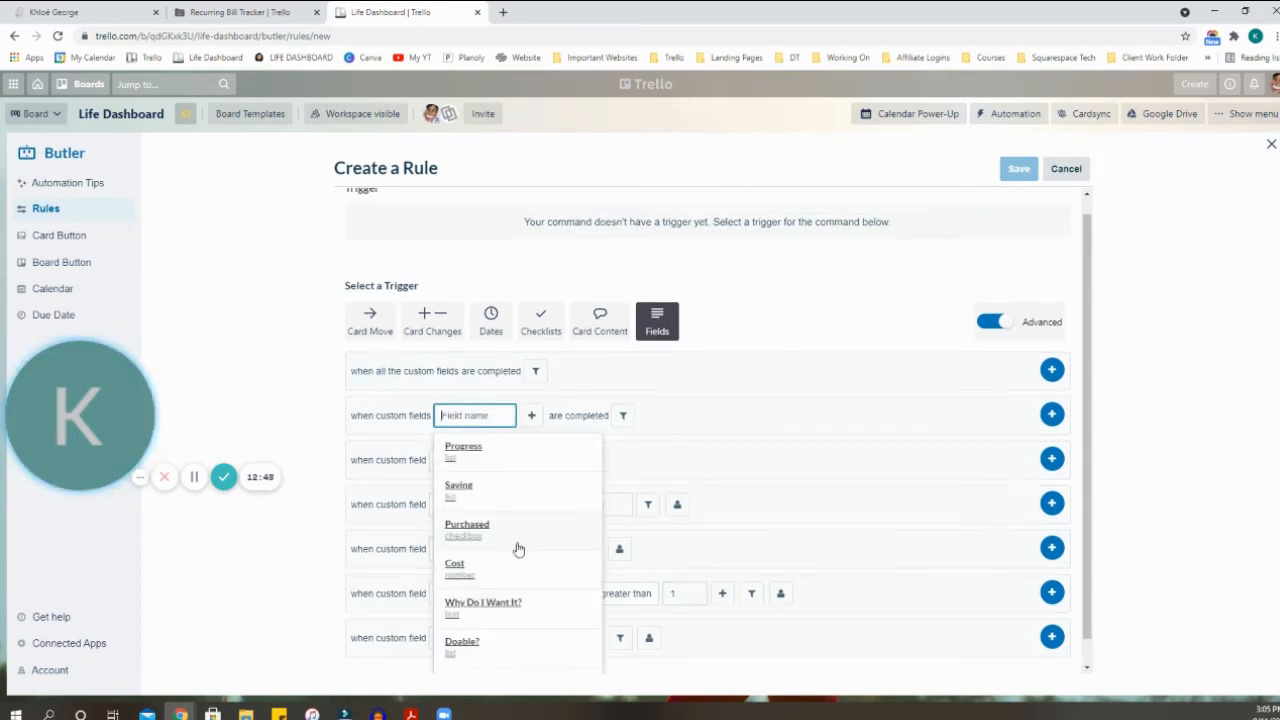
click(518, 549)
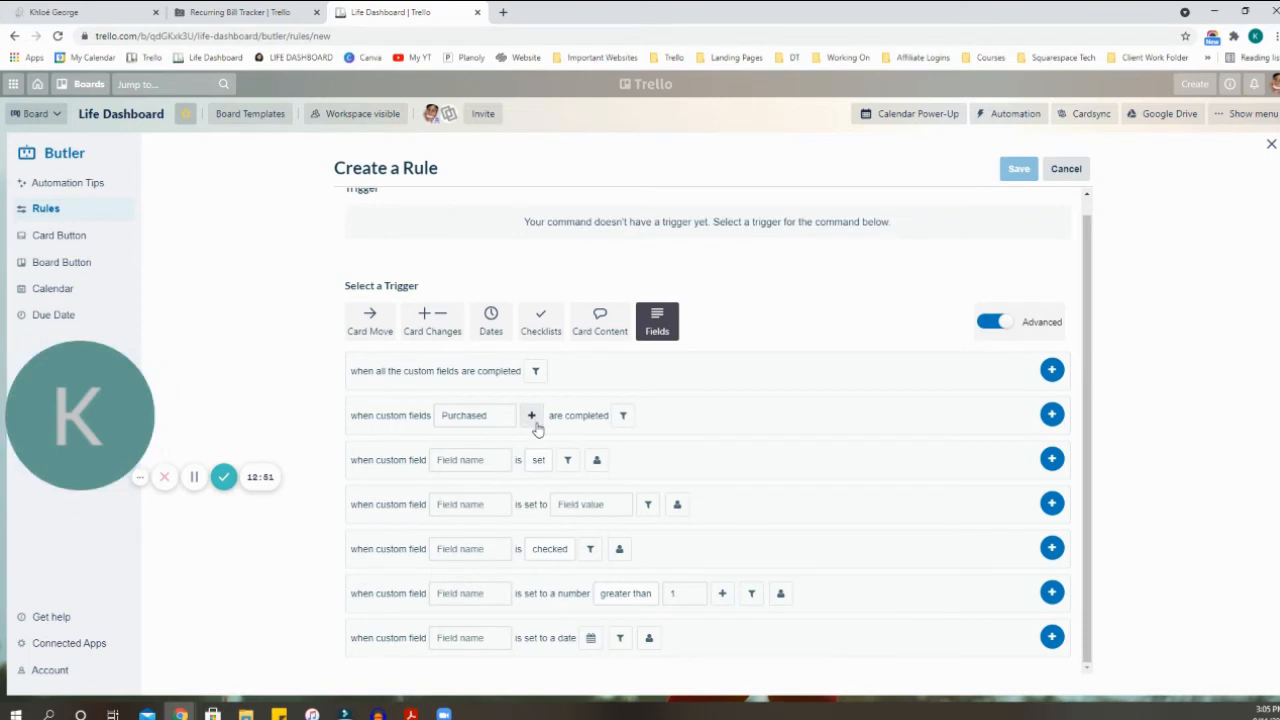
click(1051, 415)
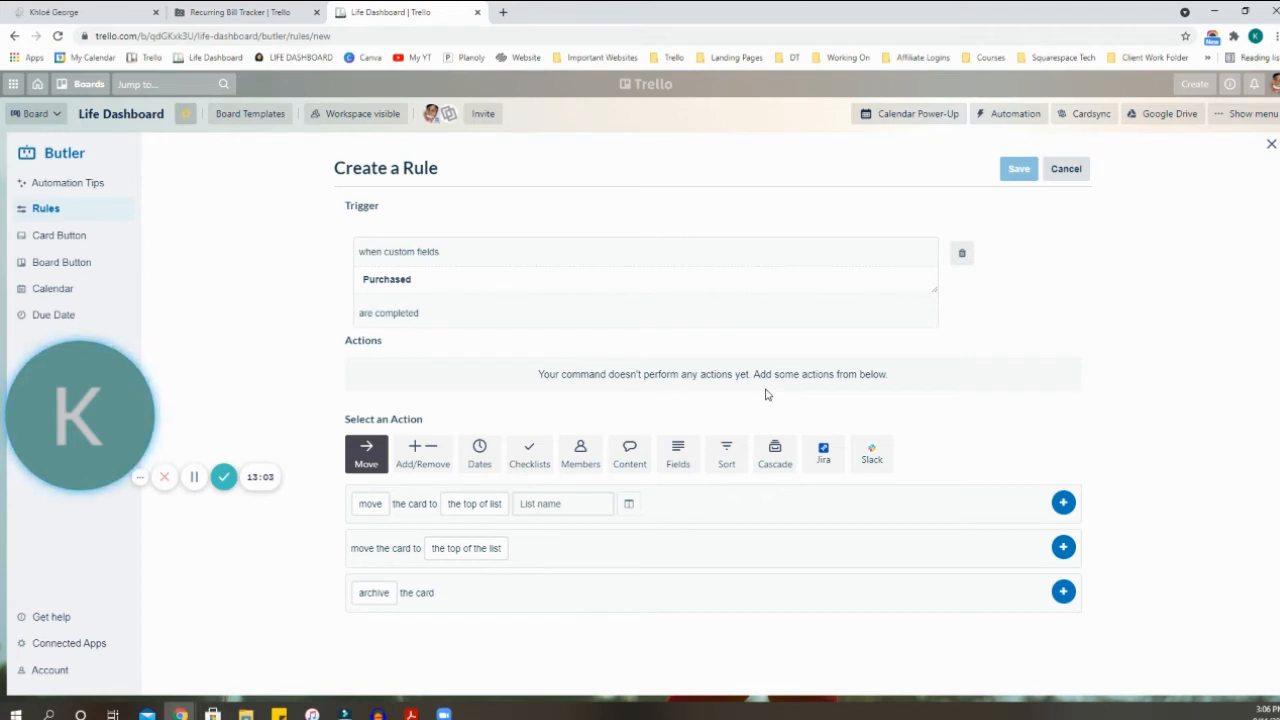
- Examine the Move and Add/Remove actions available for the Purchased rule, including the label, sticker and removal choices
click(369, 504)
click(421, 518)
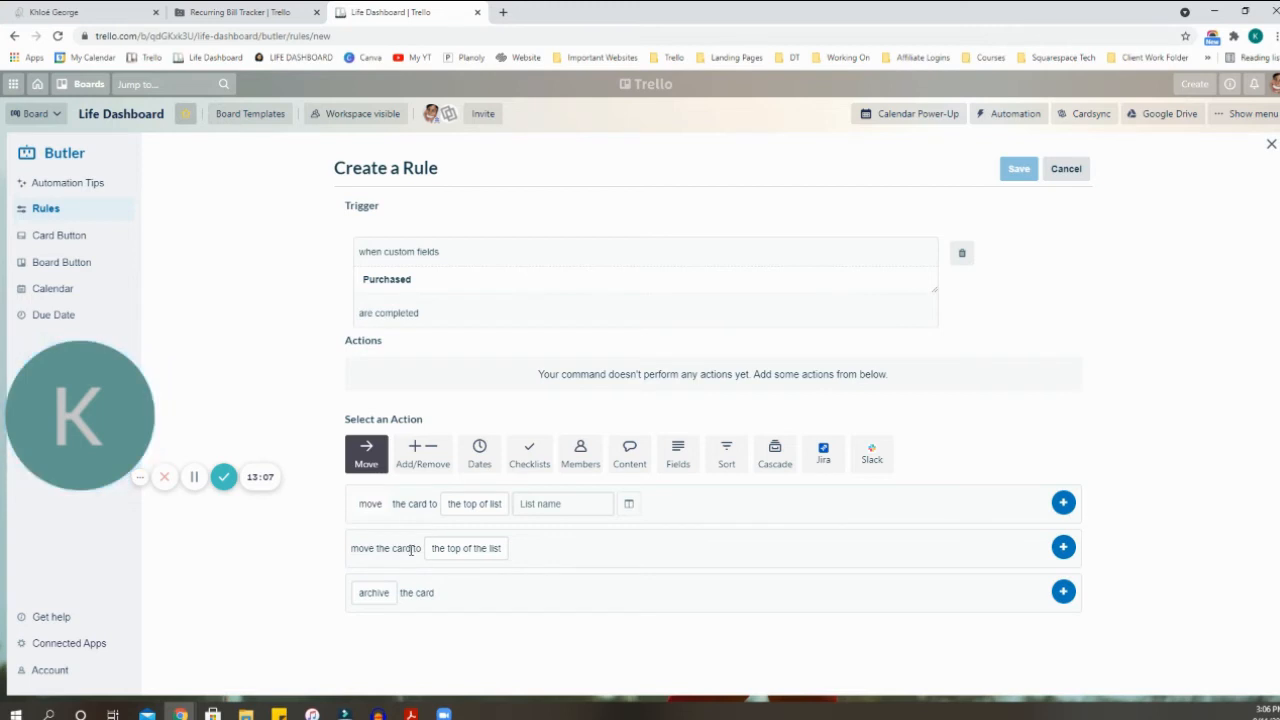
click(466, 548)
click(622, 566)
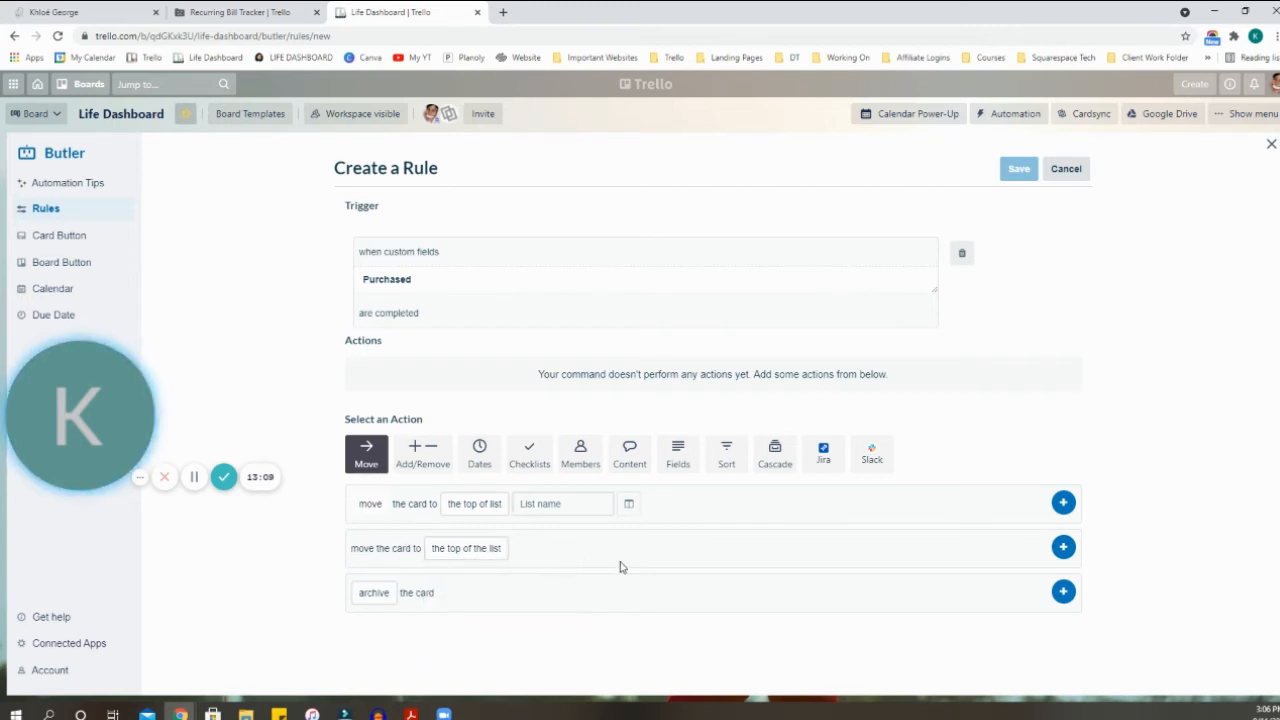
click(421, 462)
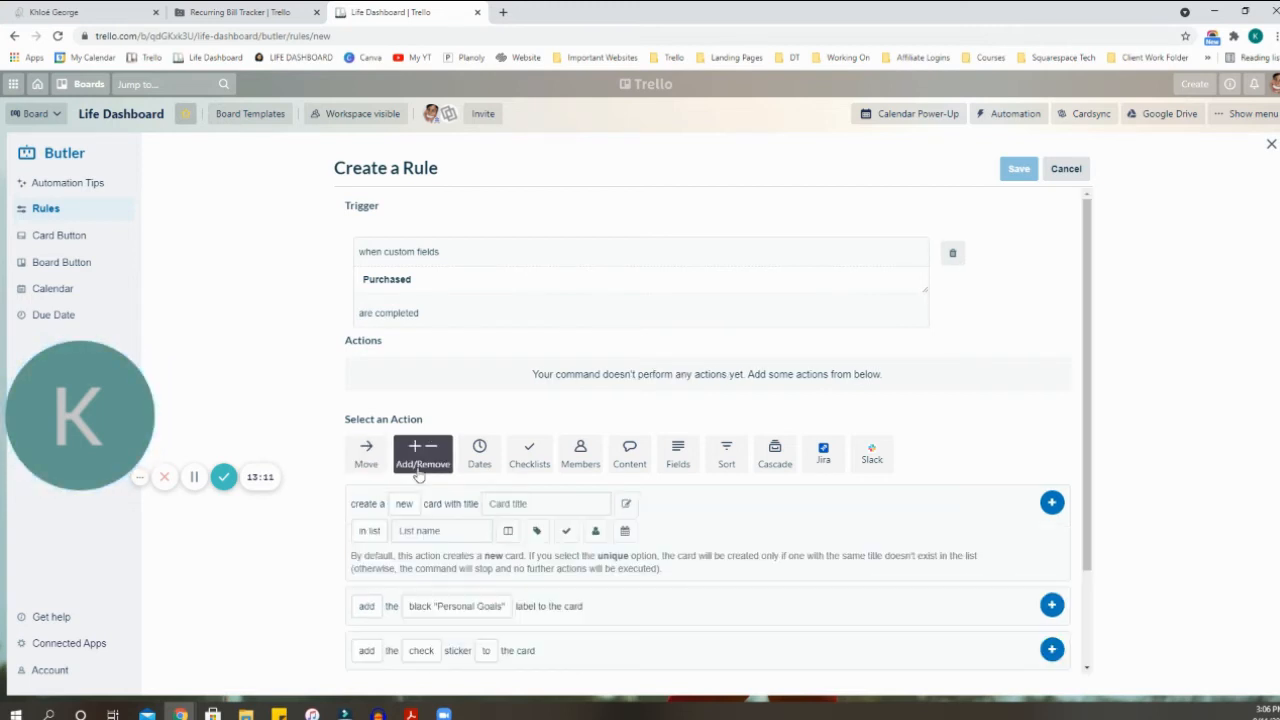
scroll(460, 510, down, 2)
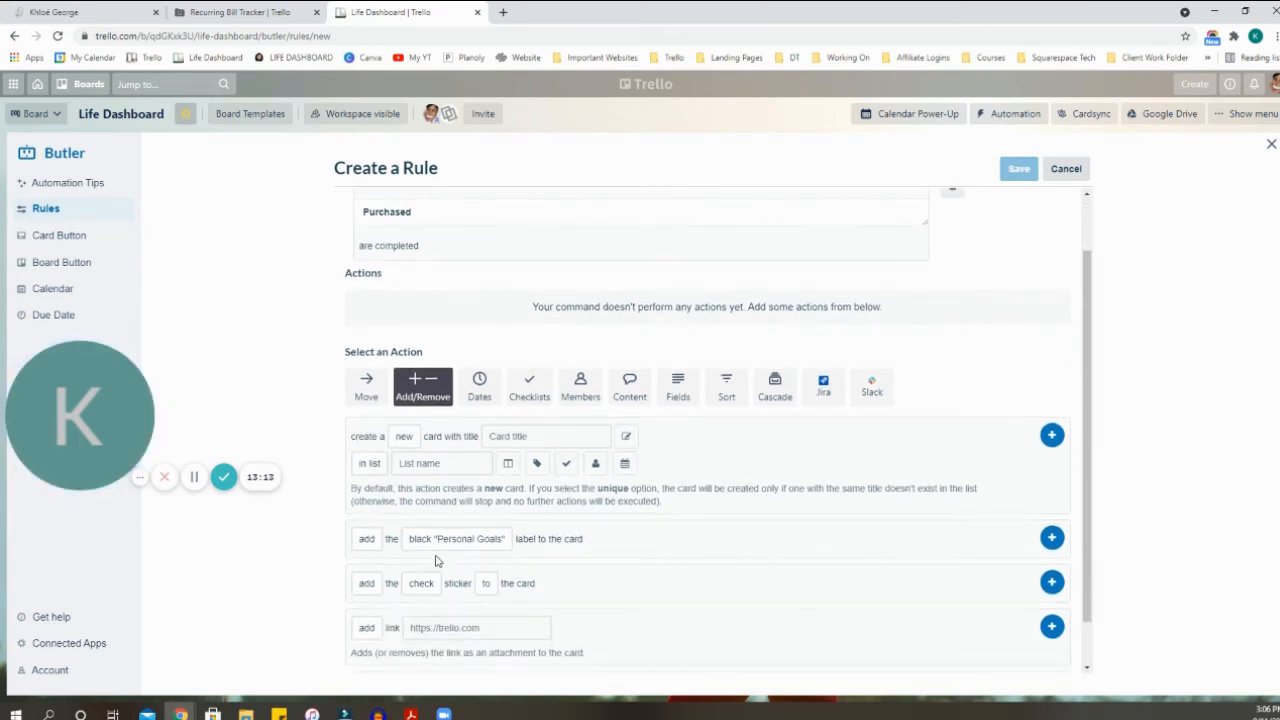
click(460, 488)
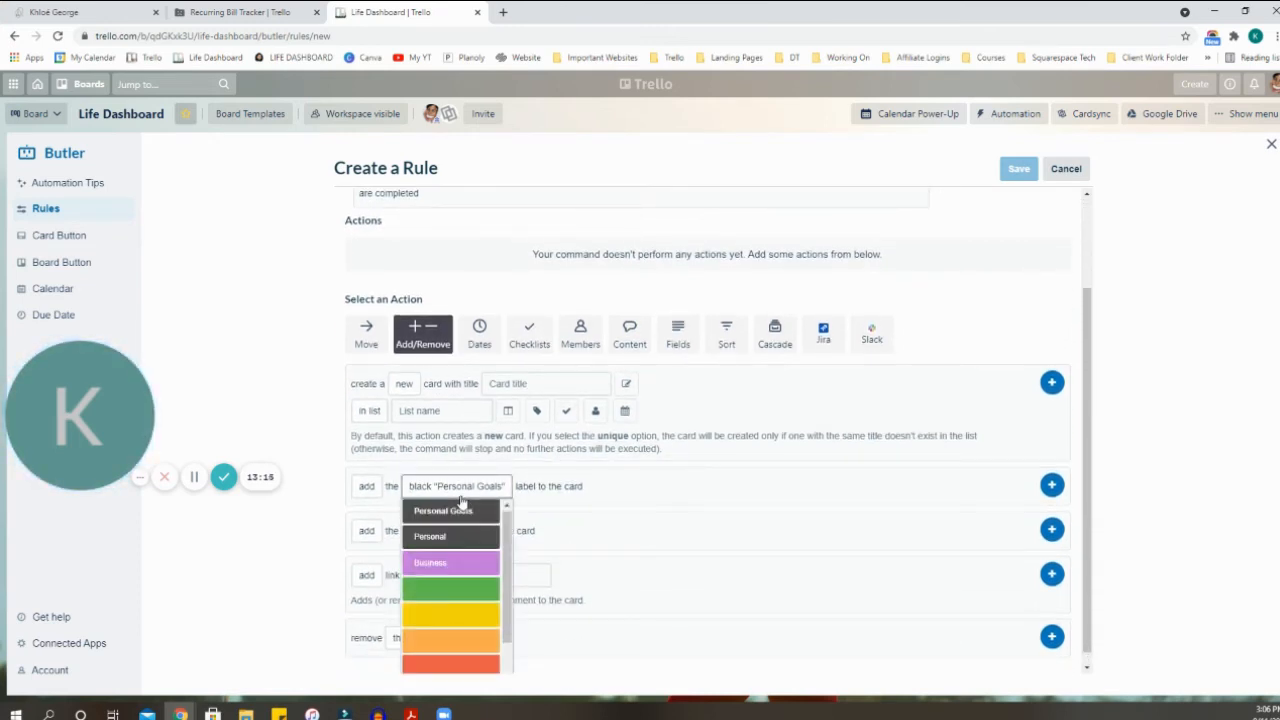
click(391, 527)
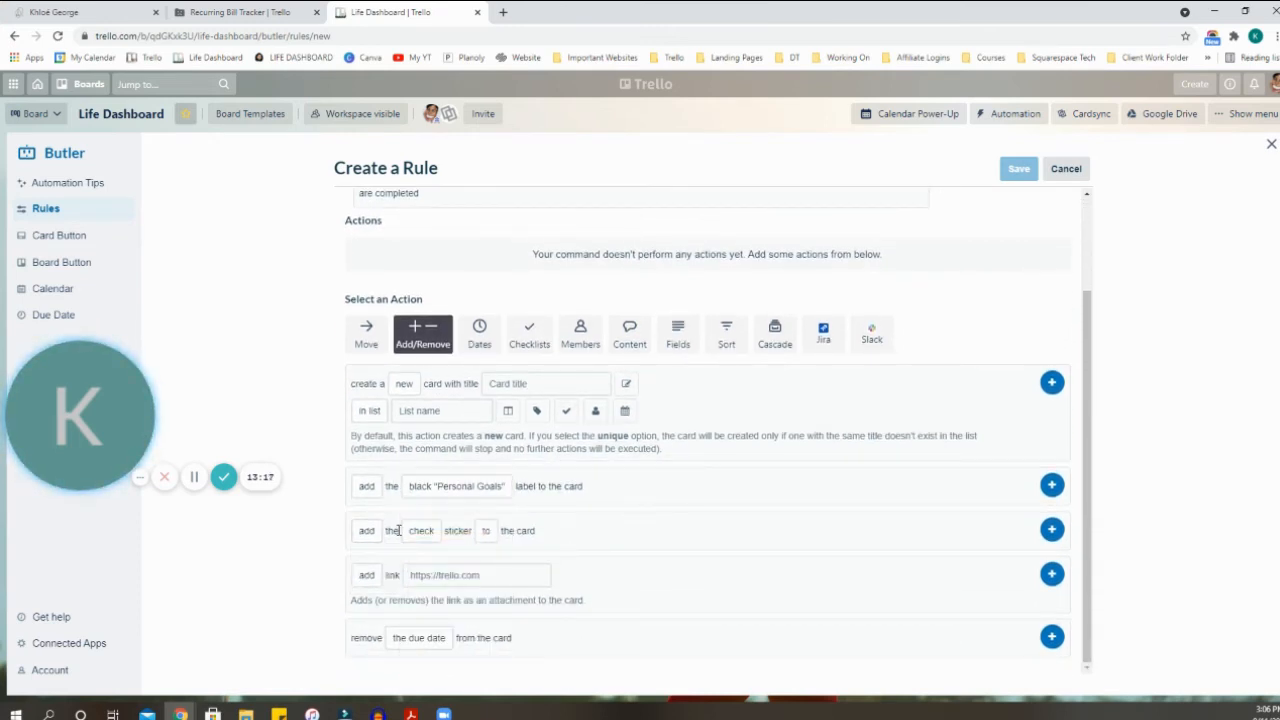
click(423, 540)
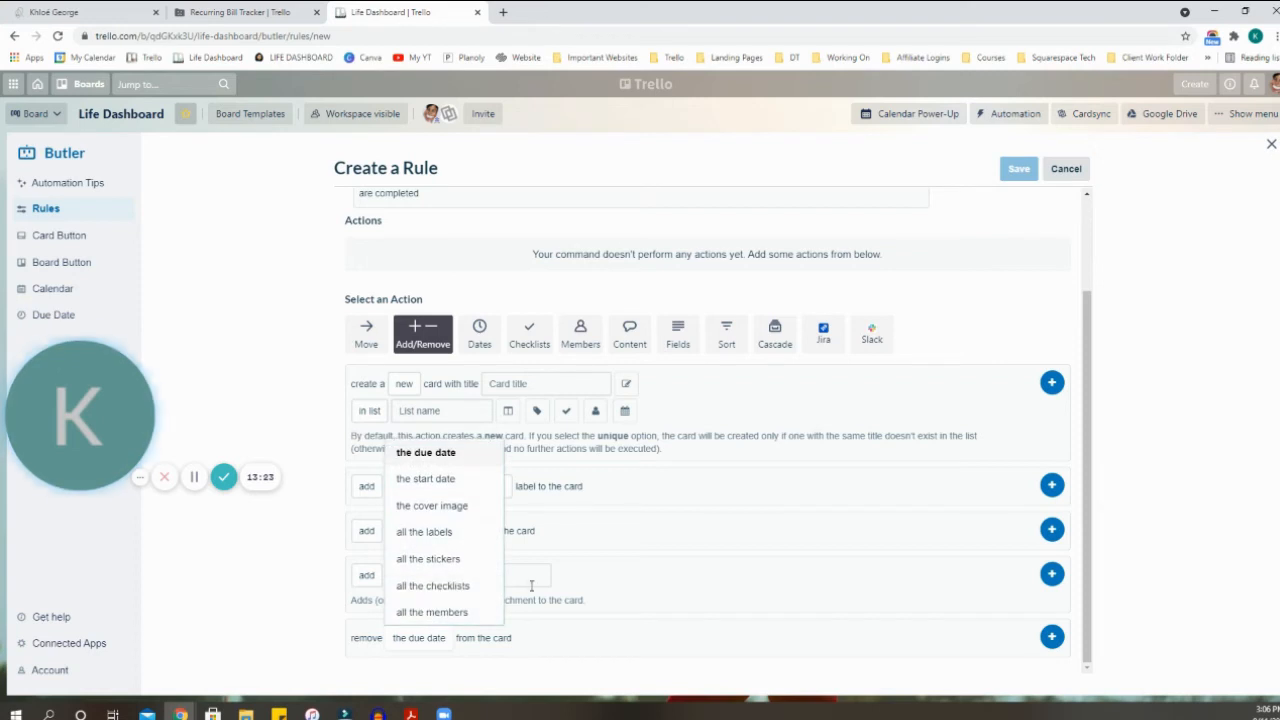
- Look through the Dates, Checklists, Members, Content, Fields, Sort and Cascade actions available for the rule
click(492, 341)
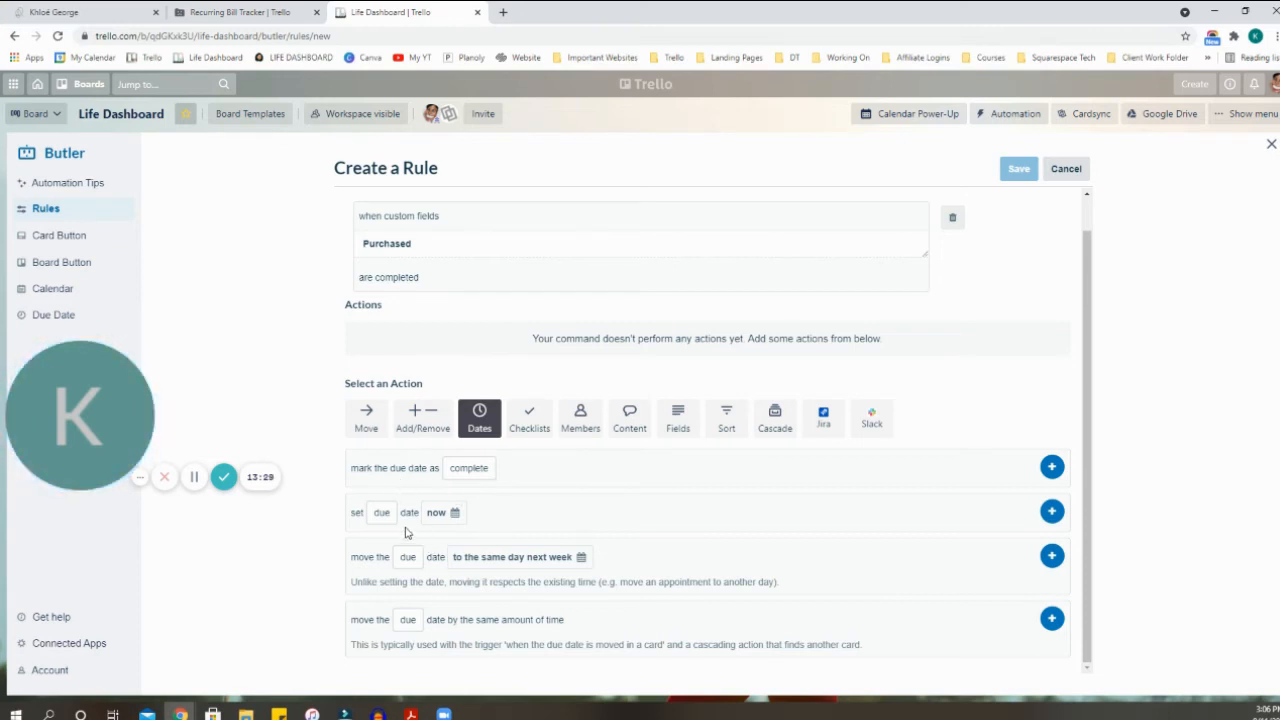
click(538, 421)
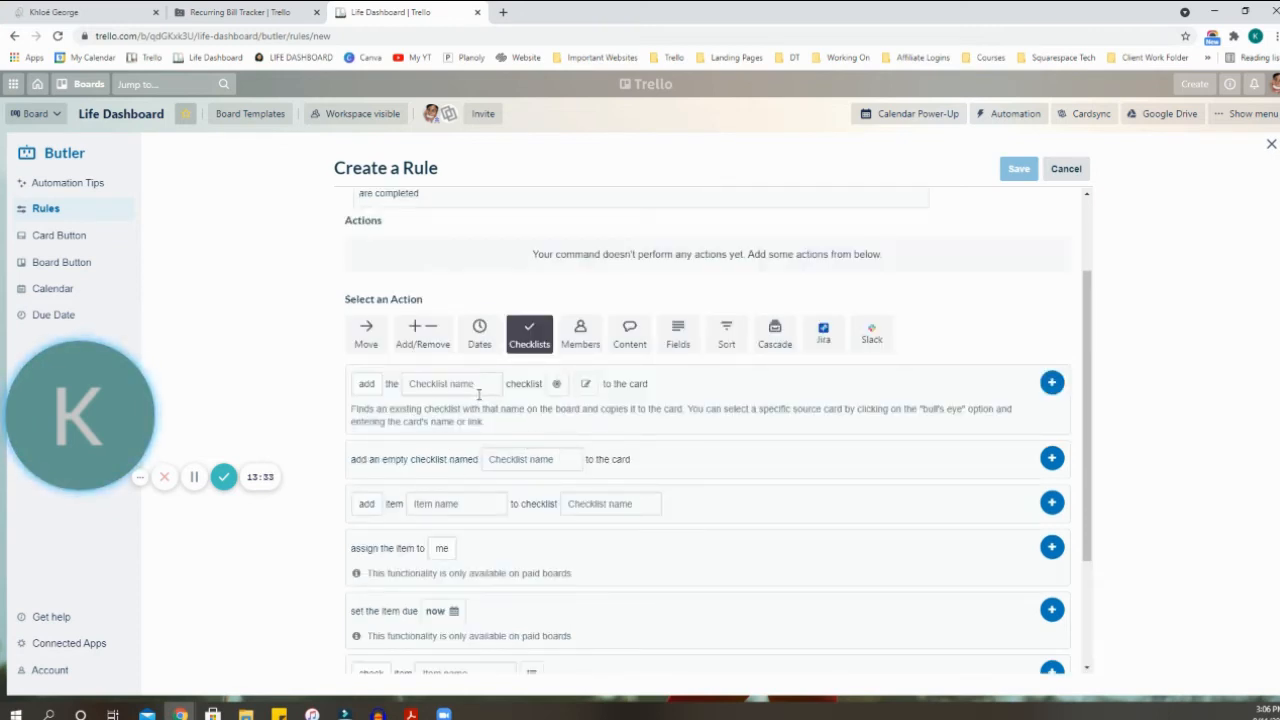
click(579, 344)
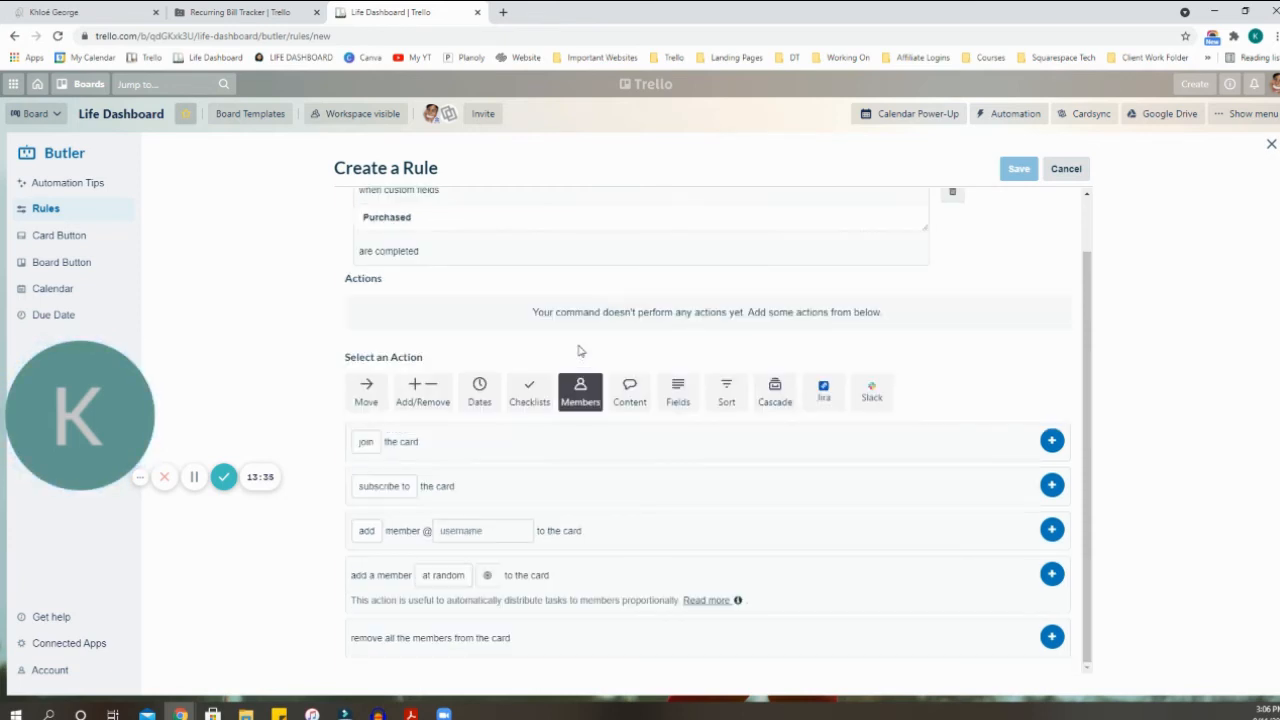
click(628, 394)
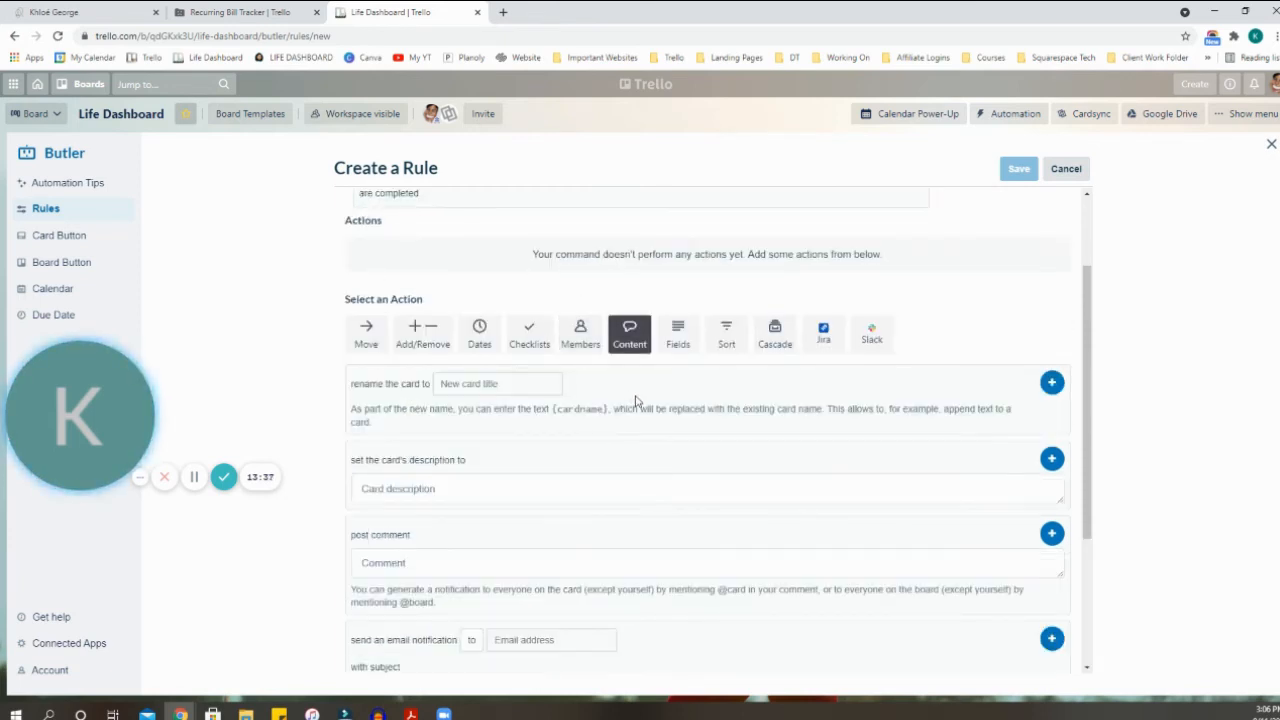
click(678, 343)
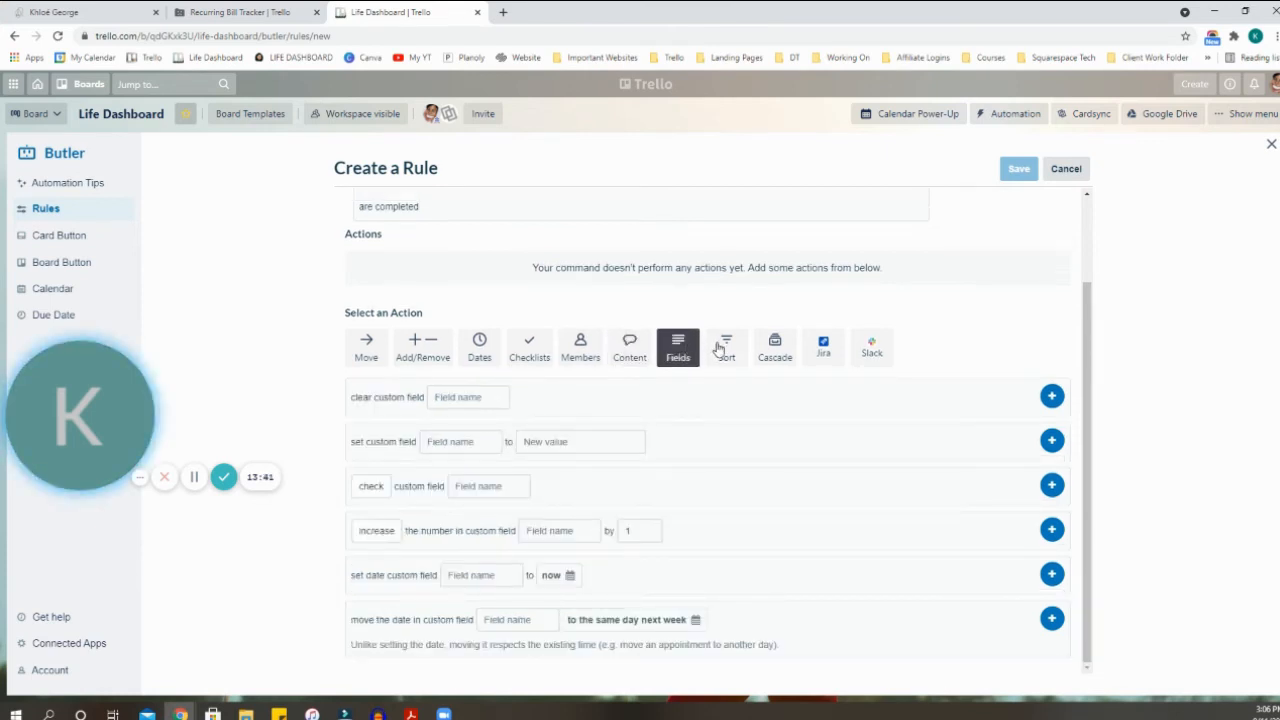
click(722, 346)
click(776, 456)
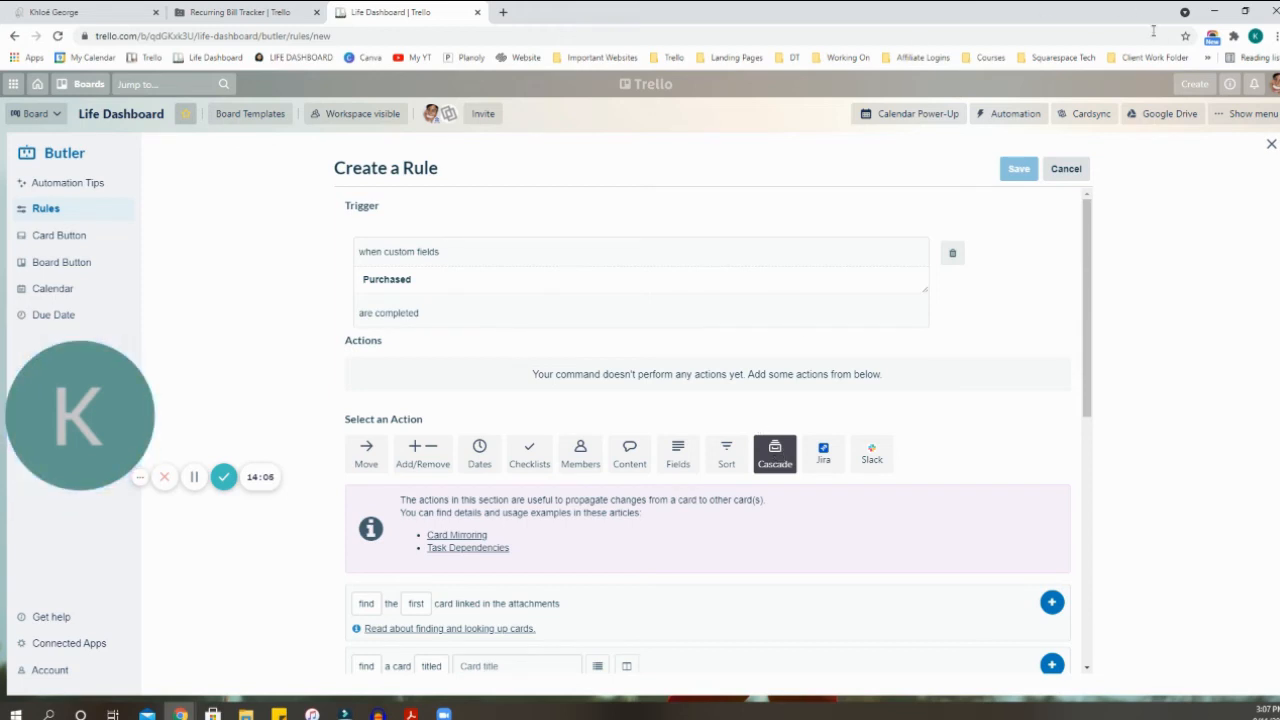
- Reload the Recurring Bill Tracker board and open the full description of its Automation card
click(274, 13)
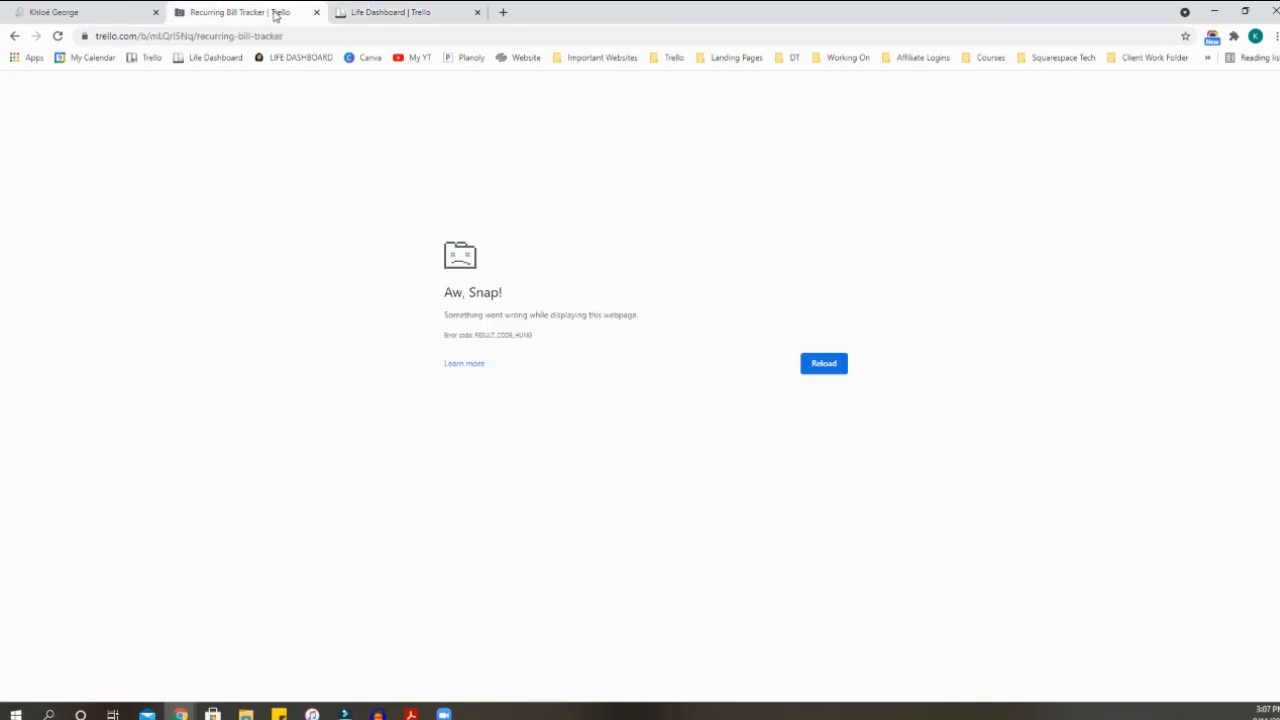
click(57, 36)
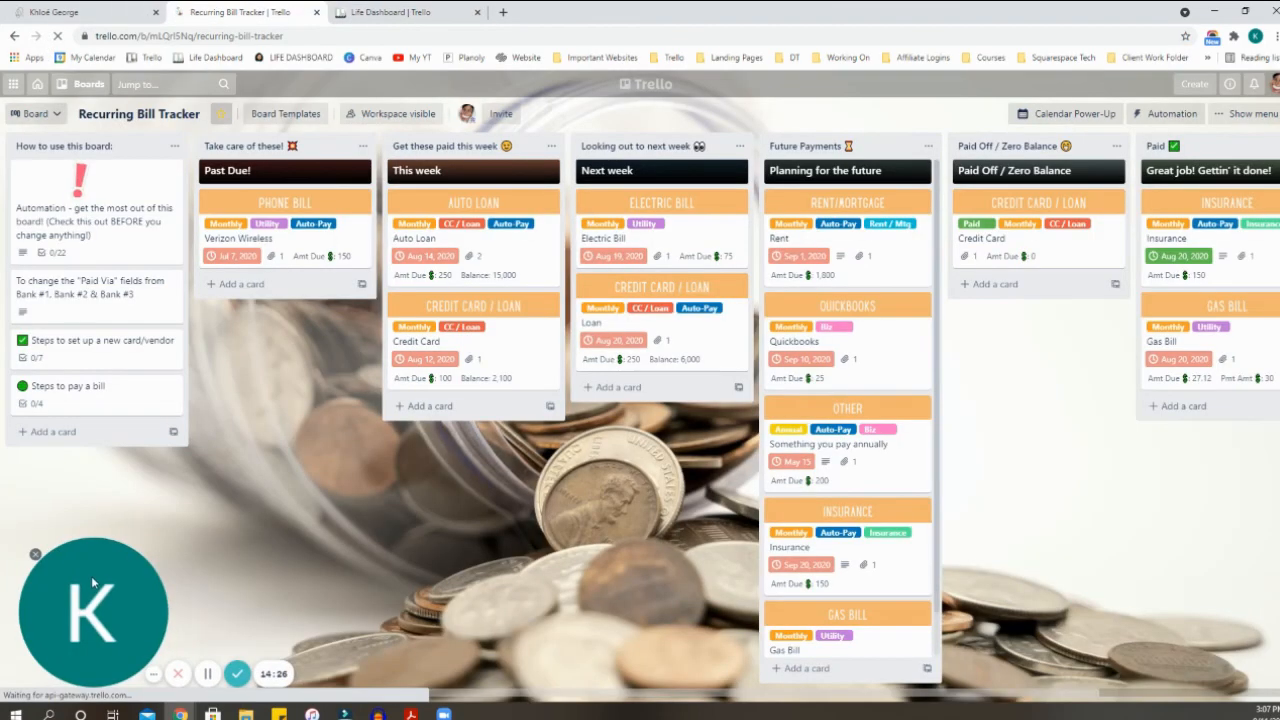
click(97, 232)
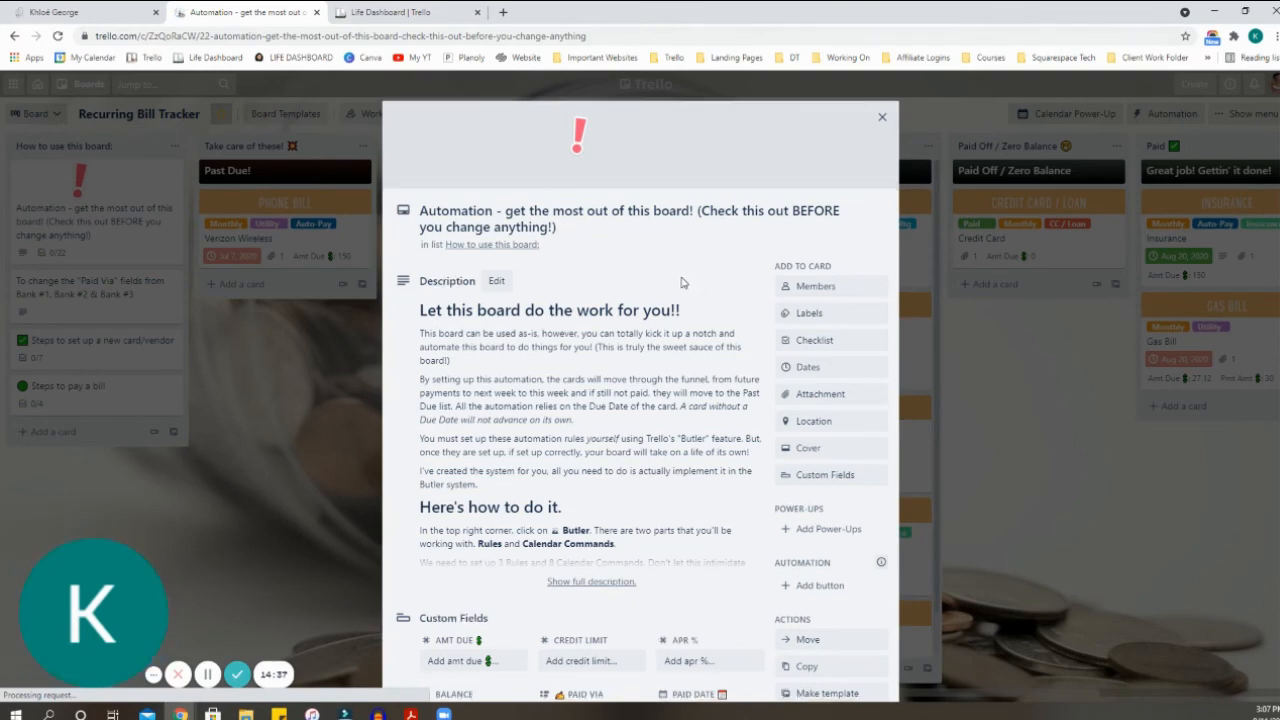
scroll(700, 292, down, 2)
click(591, 381)
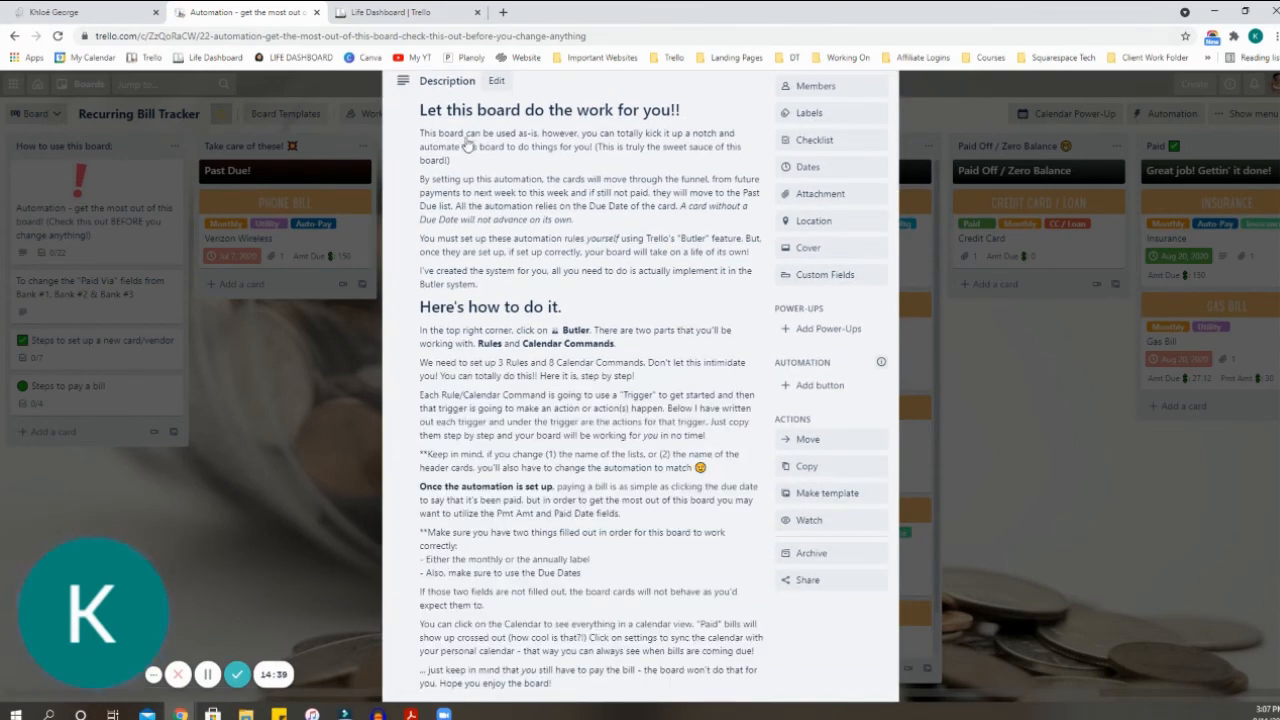
- Read the Automation card's setup instructions, its custom fields and the "3 Rules to set up" checklist
scroll(558, 212, down, 1)
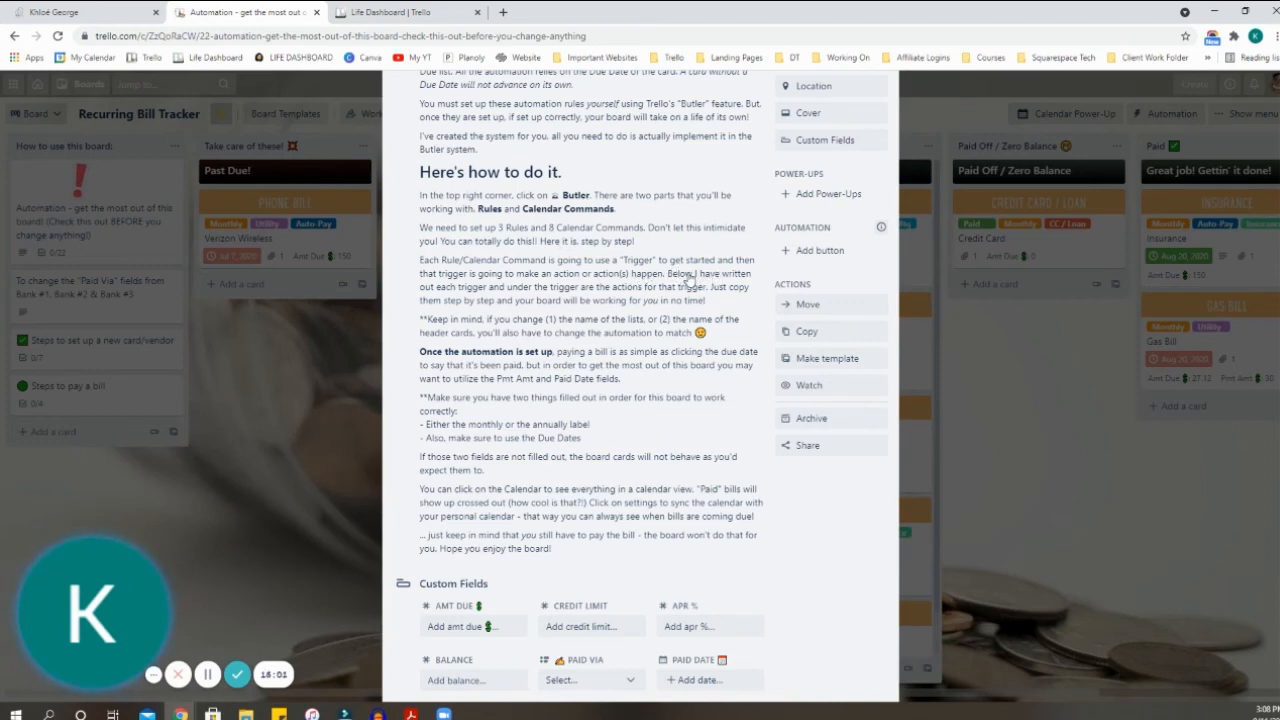
scroll(470, 315, down, 2)
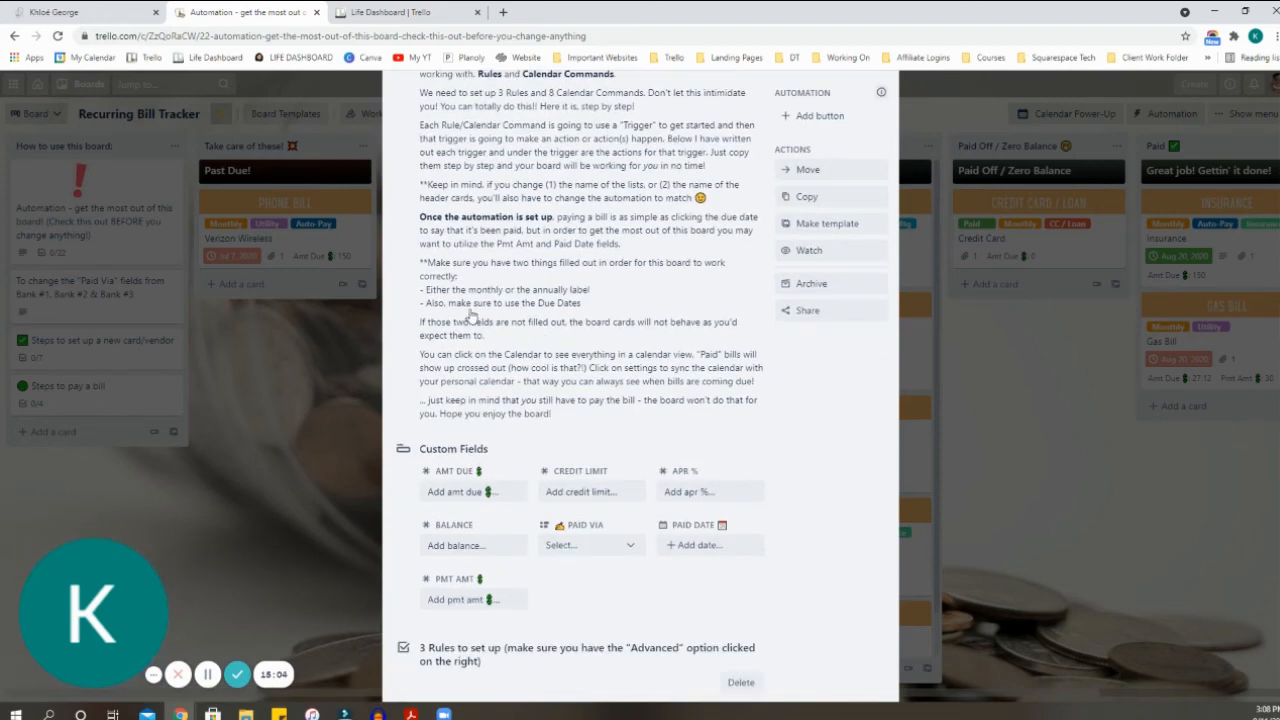
scroll(470, 315, down, 3)
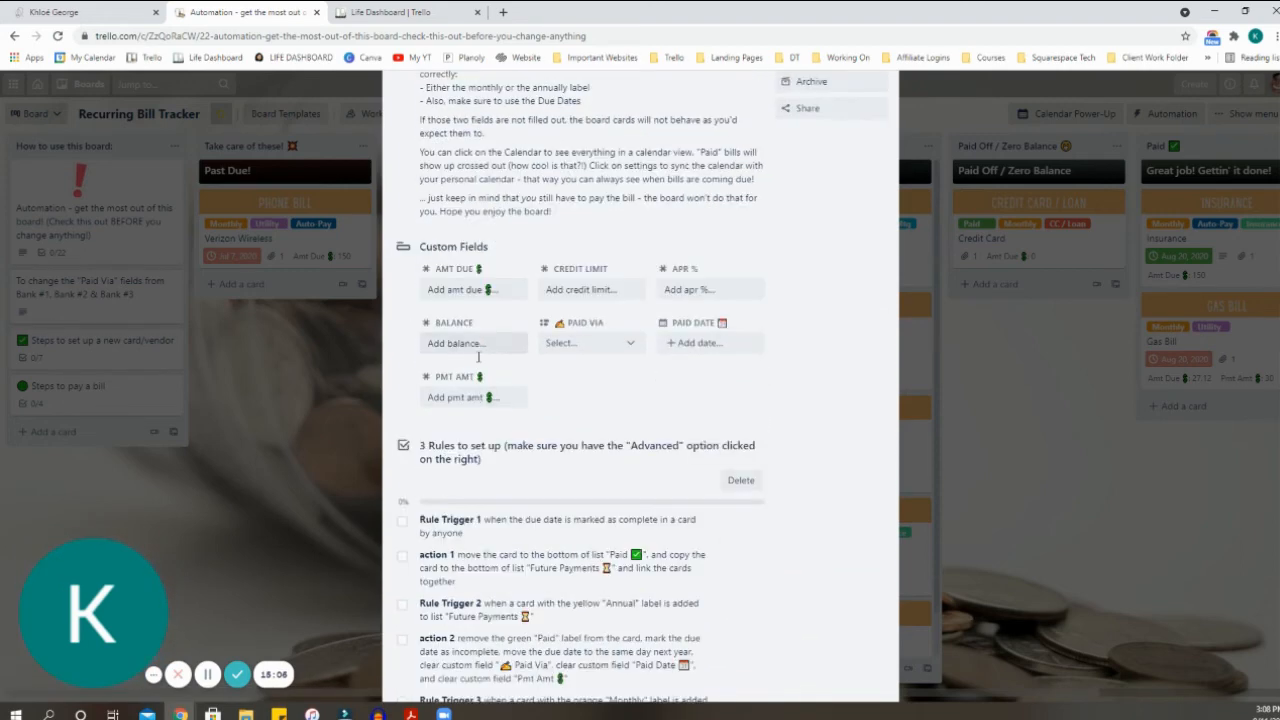
scroll(549, 491, down, 2)
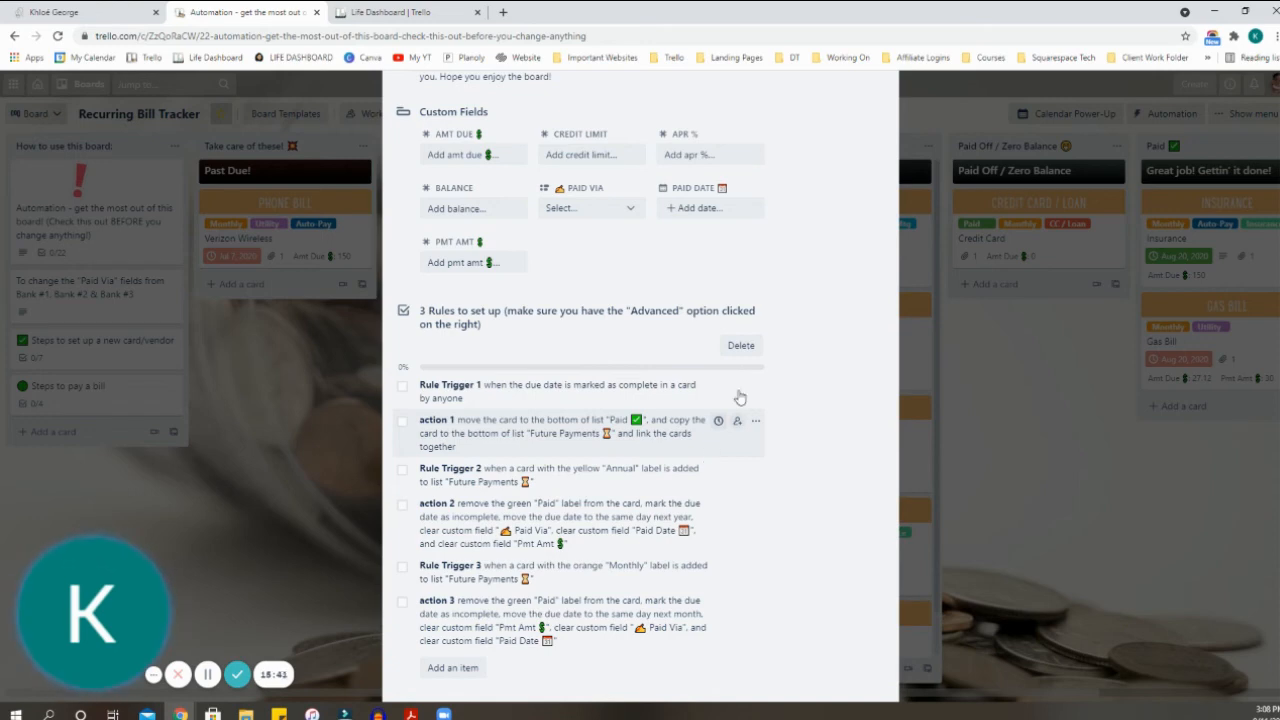
- Review how the card's rules and calendar commands checklists pair triggers with actions, and close the Automation card
scroll(729, 341, down, 3)
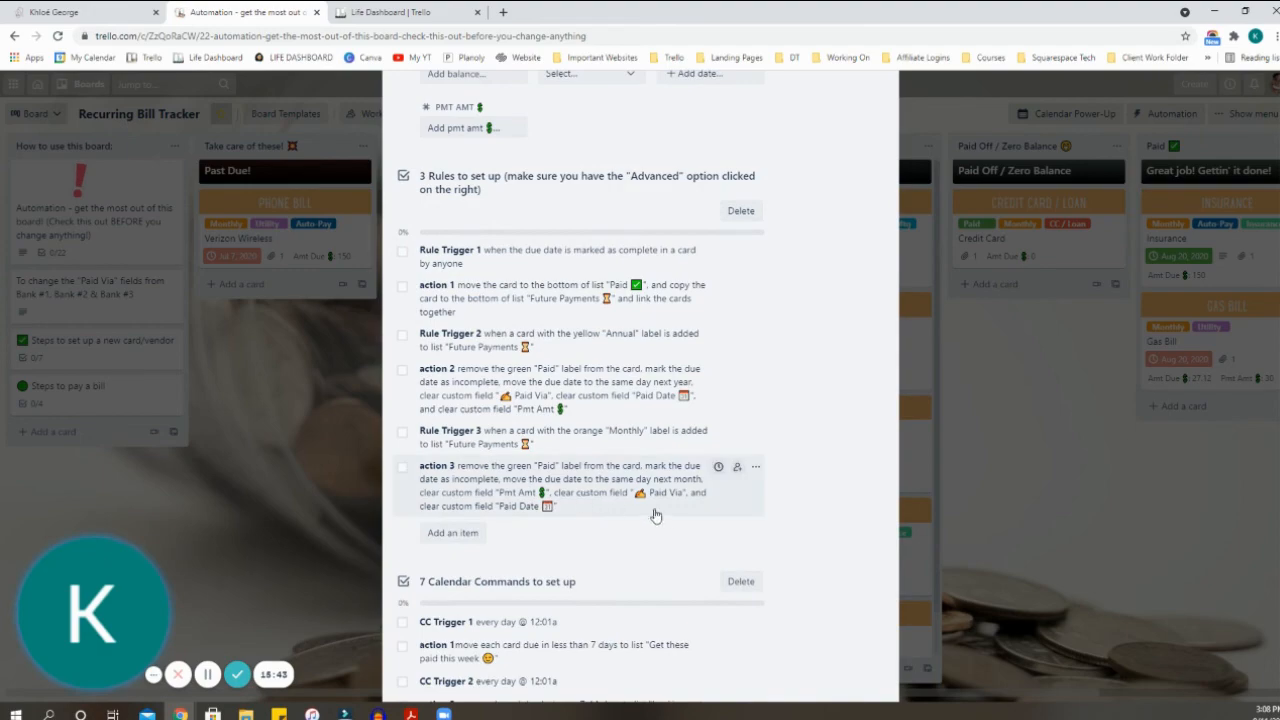
scroll(667, 517, down, 3)
scroll(463, 340, down, 4)
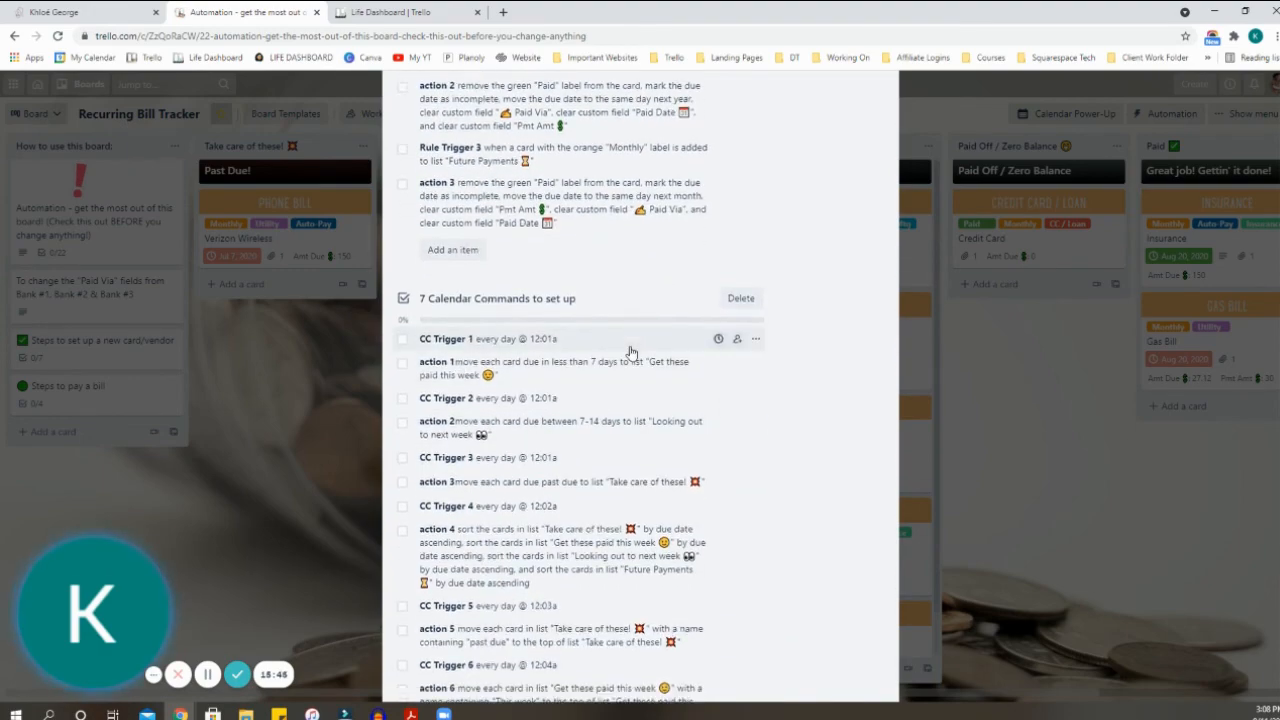
scroll(777, 437, down, 2)
scroll(785, 437, up, 15)
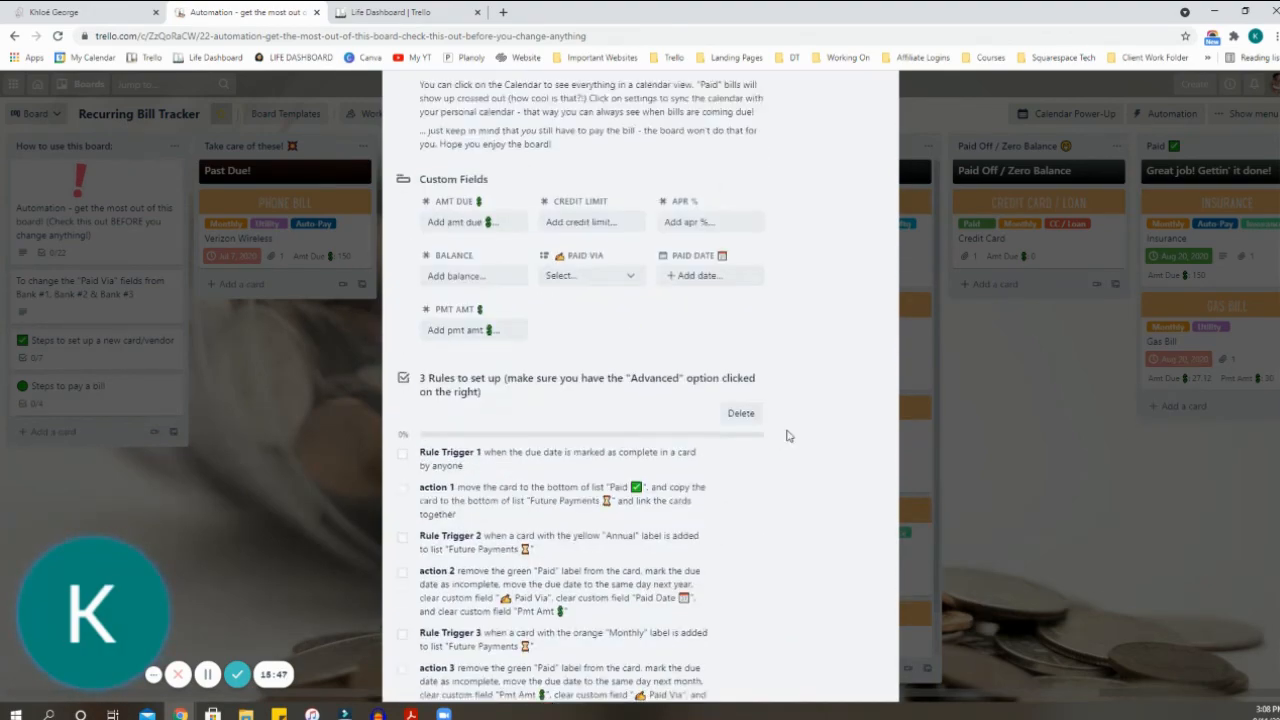
scroll(787, 437, up, 3)
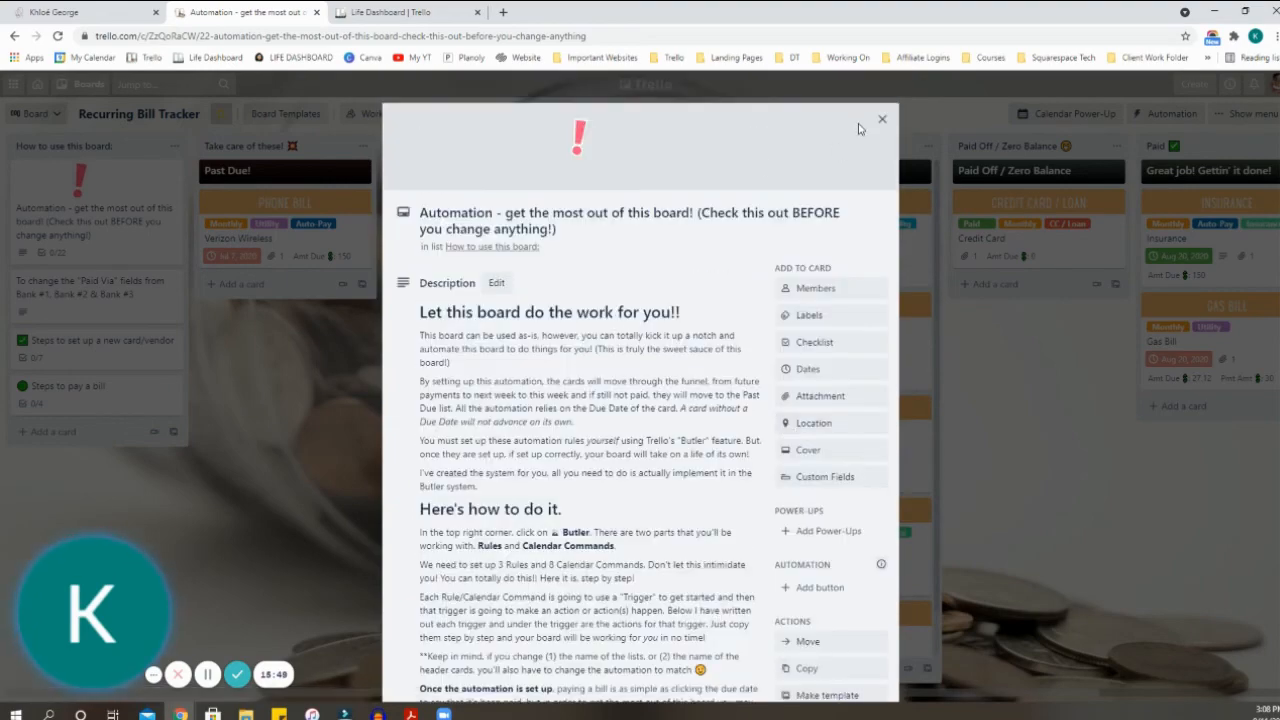
scroll(496, 243, down, 8)
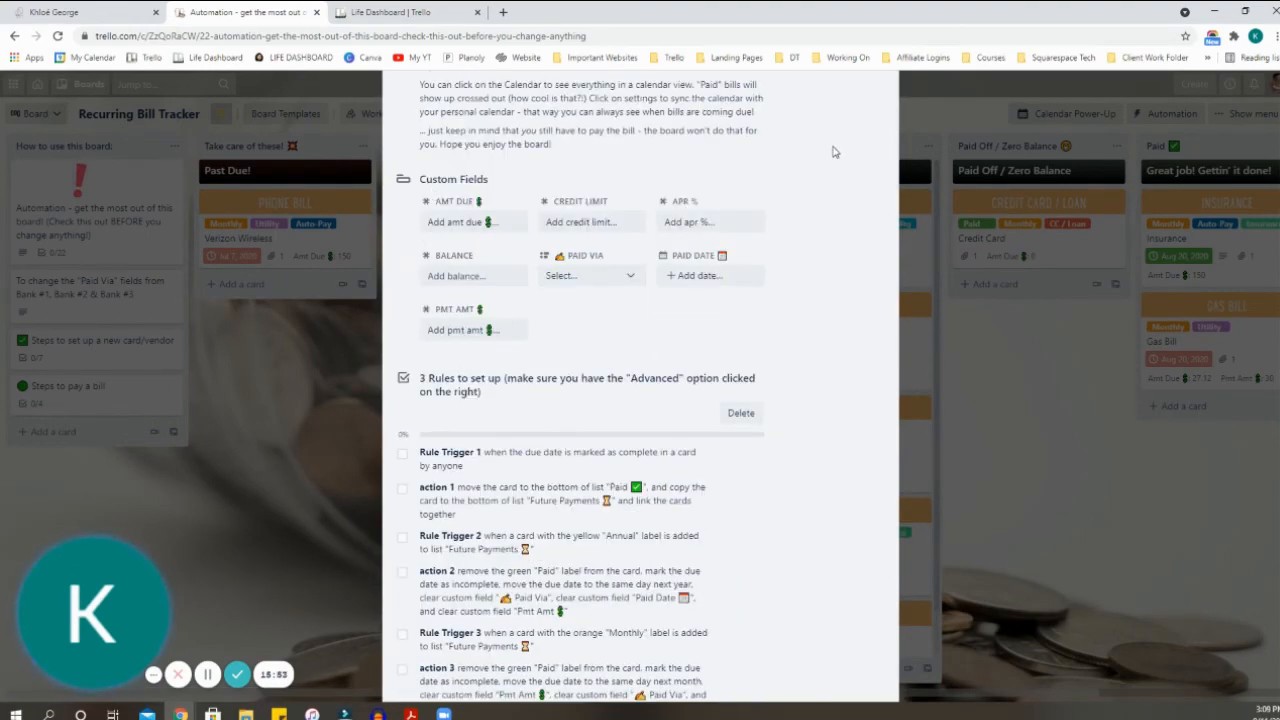
scroll(838, 151, up, 10)
click(882, 120)
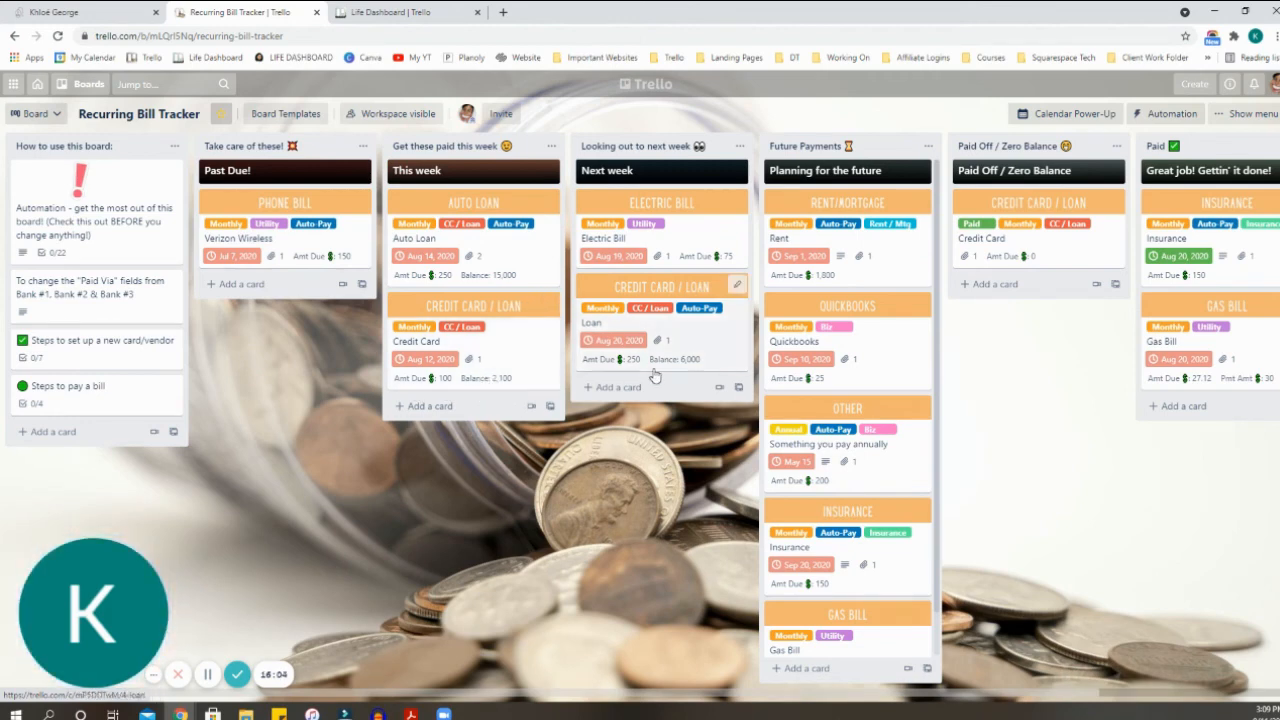
- View the custom fields on the Credit Card card in the "Get these paid this week" list
click(476, 390)
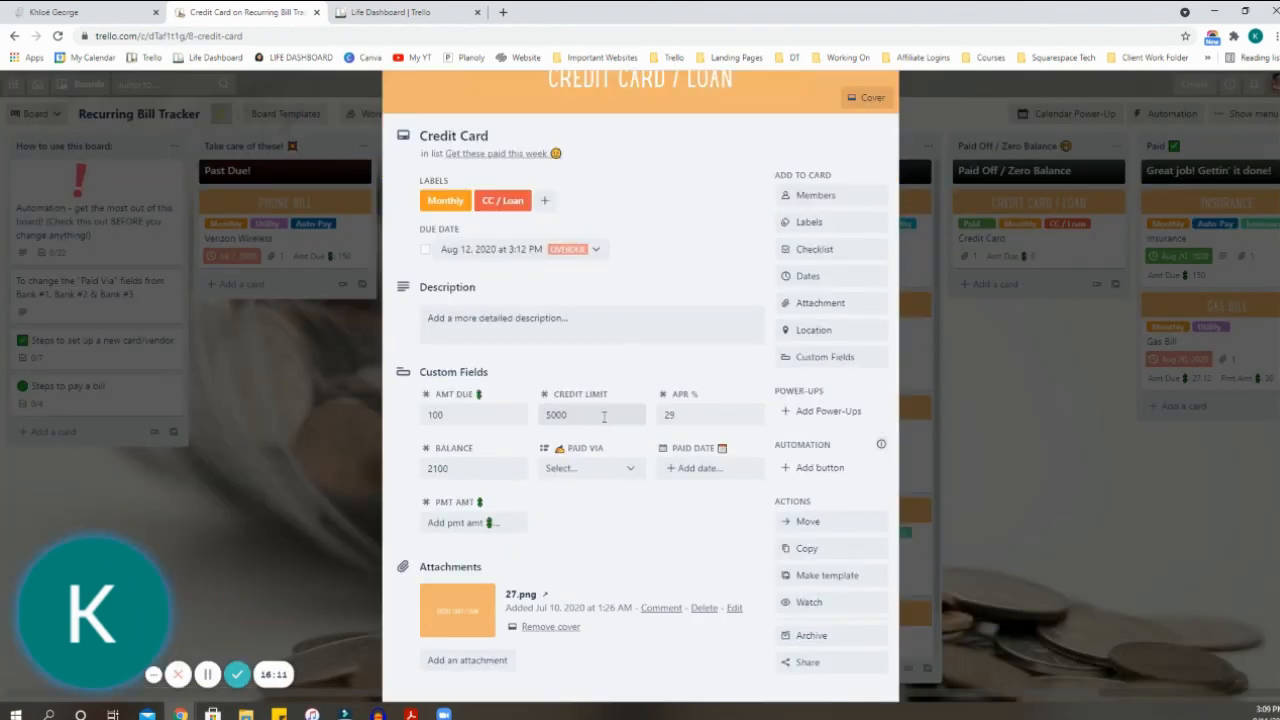
scroll(680, 414, down, 1)
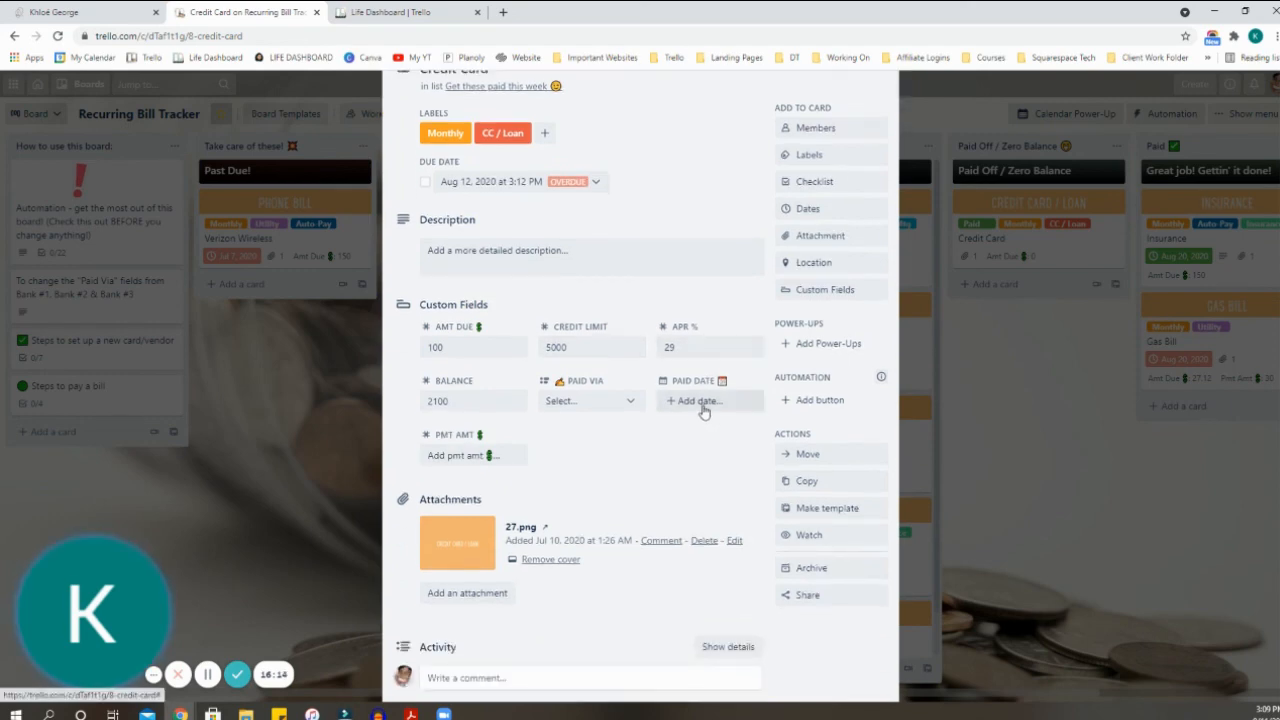
click(458, 456)
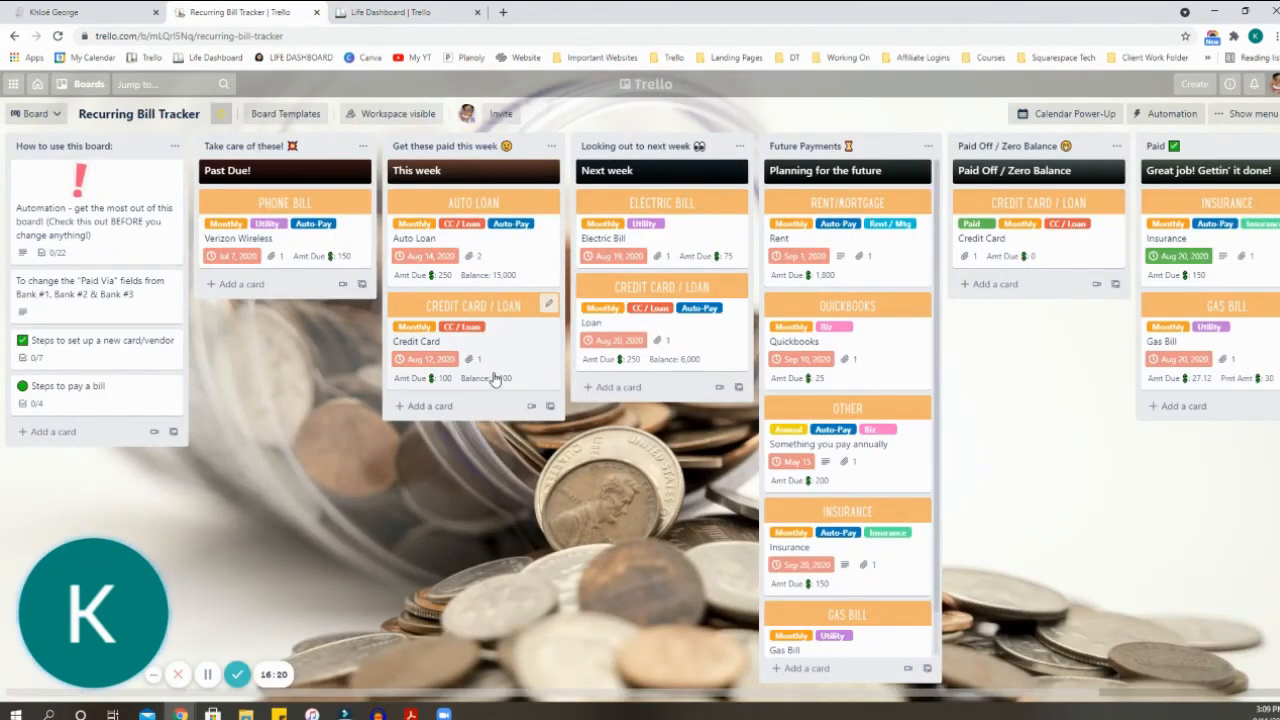
- Reopen the Credit Card card and check whether its Amt Due custom field is set to show on the card front
click(494, 378)
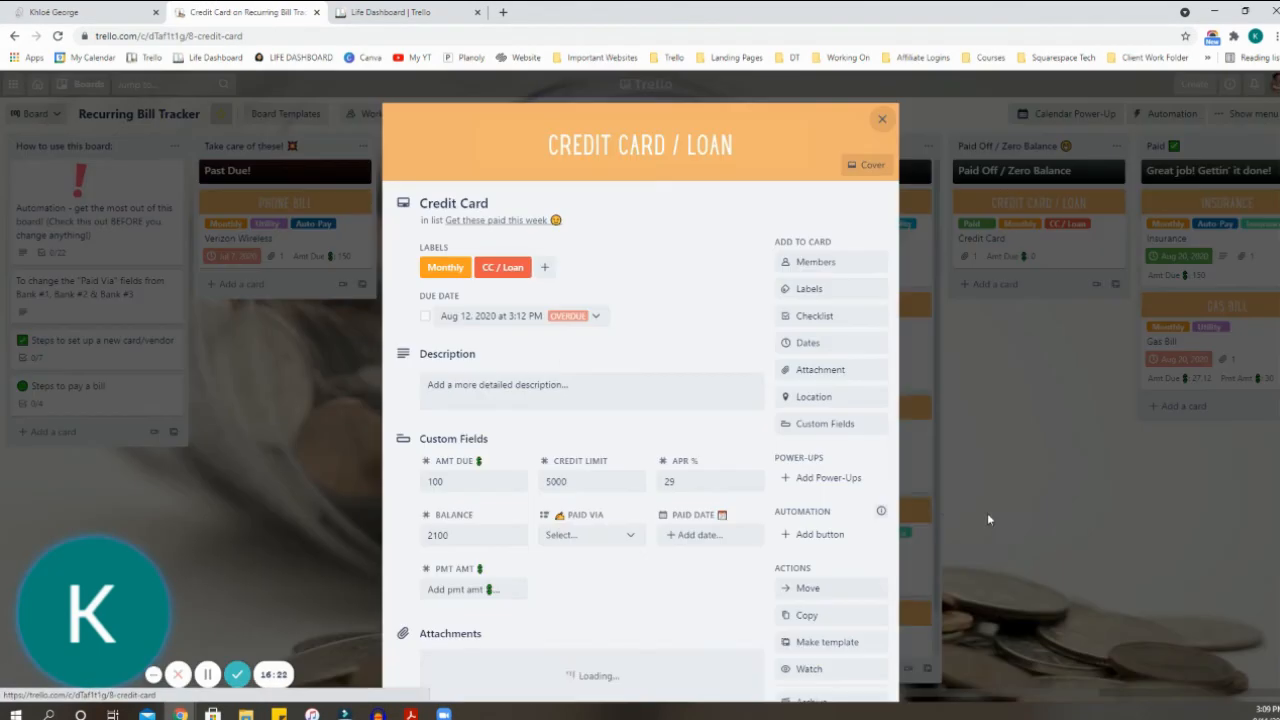
scroll(876, 500, down, 2)
scroll(866, 495, up, 1)
click(828, 358)
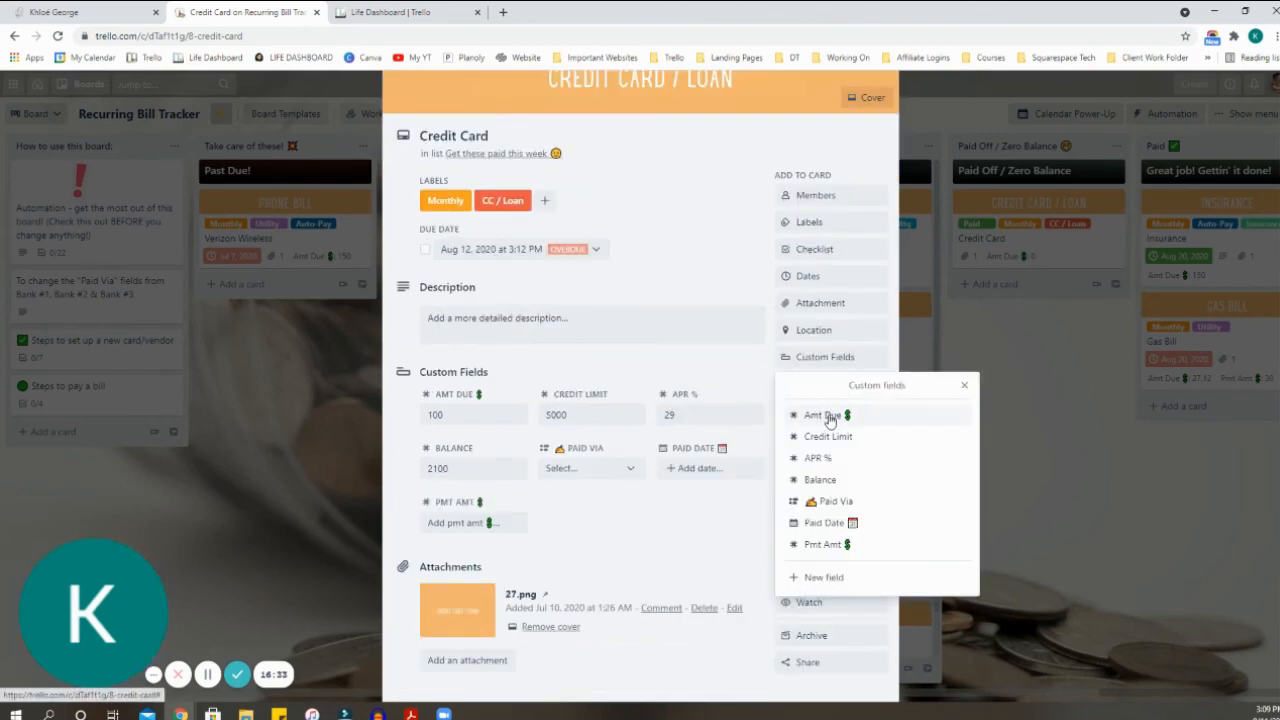
click(829, 418)
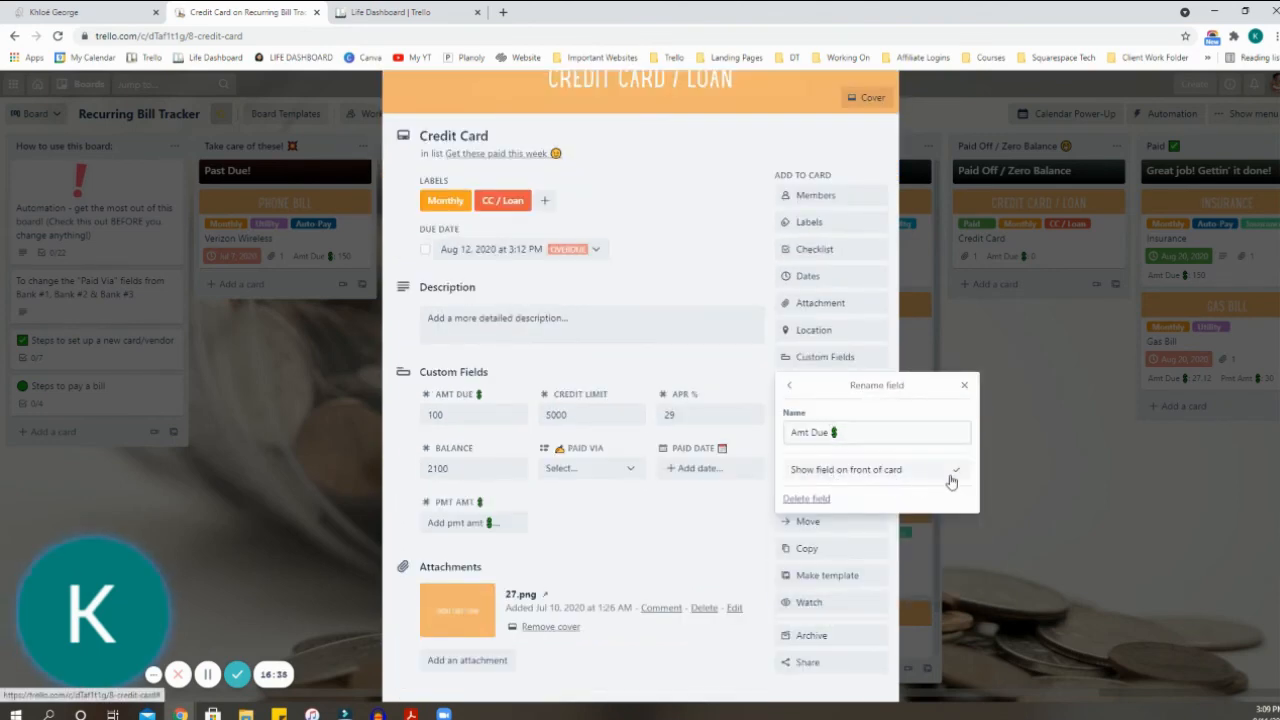
click(964, 390)
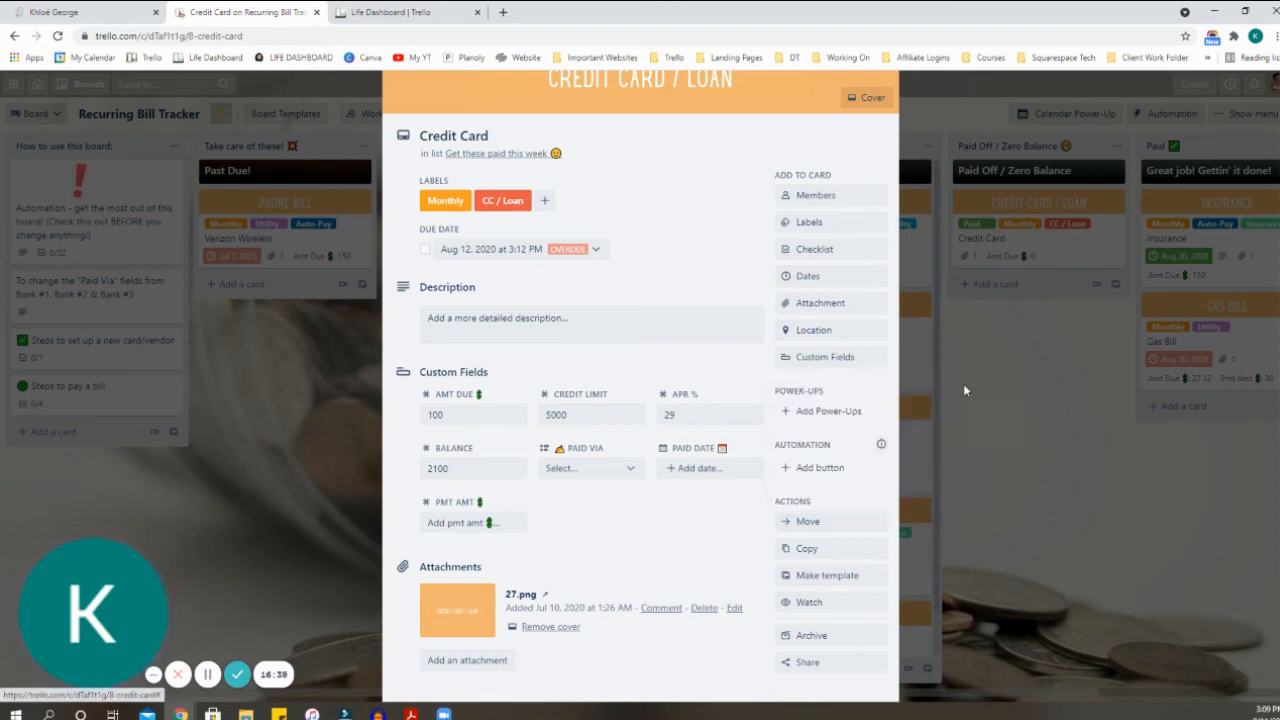
- Check the front-of-card display setting of the APR % custom field and close the Credit Card card
click(695, 414)
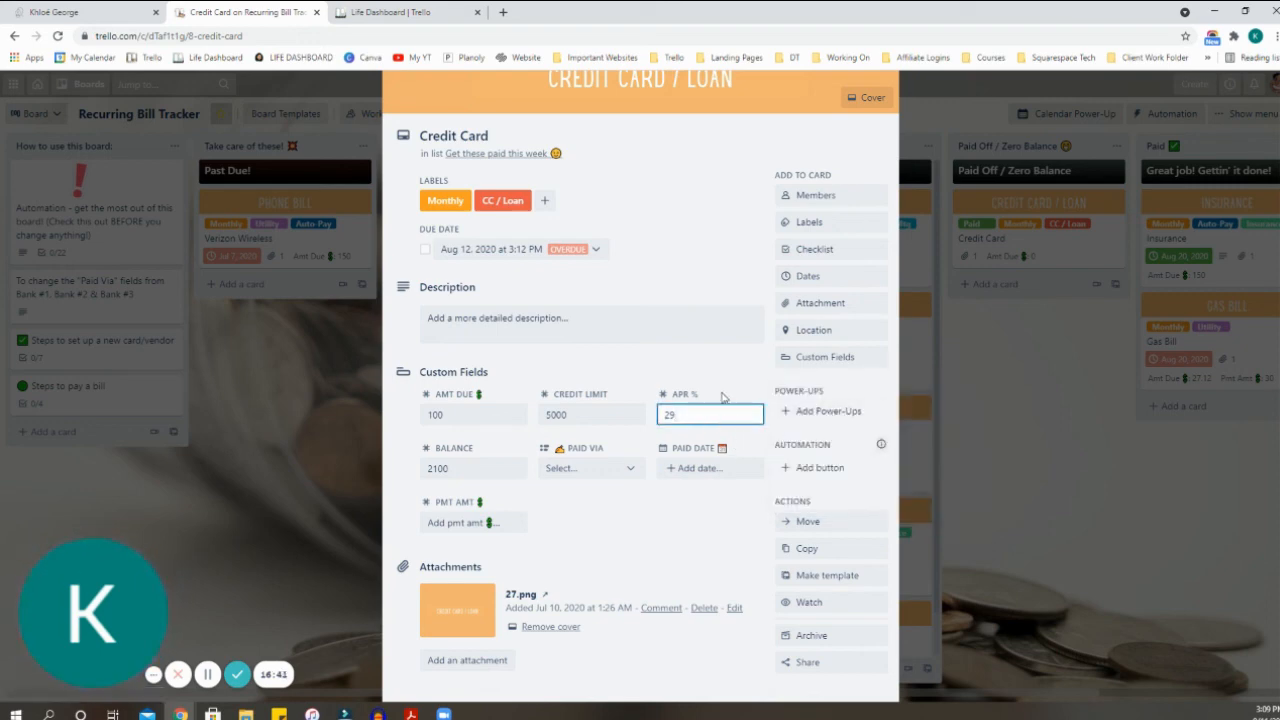
click(838, 357)
click(838, 462)
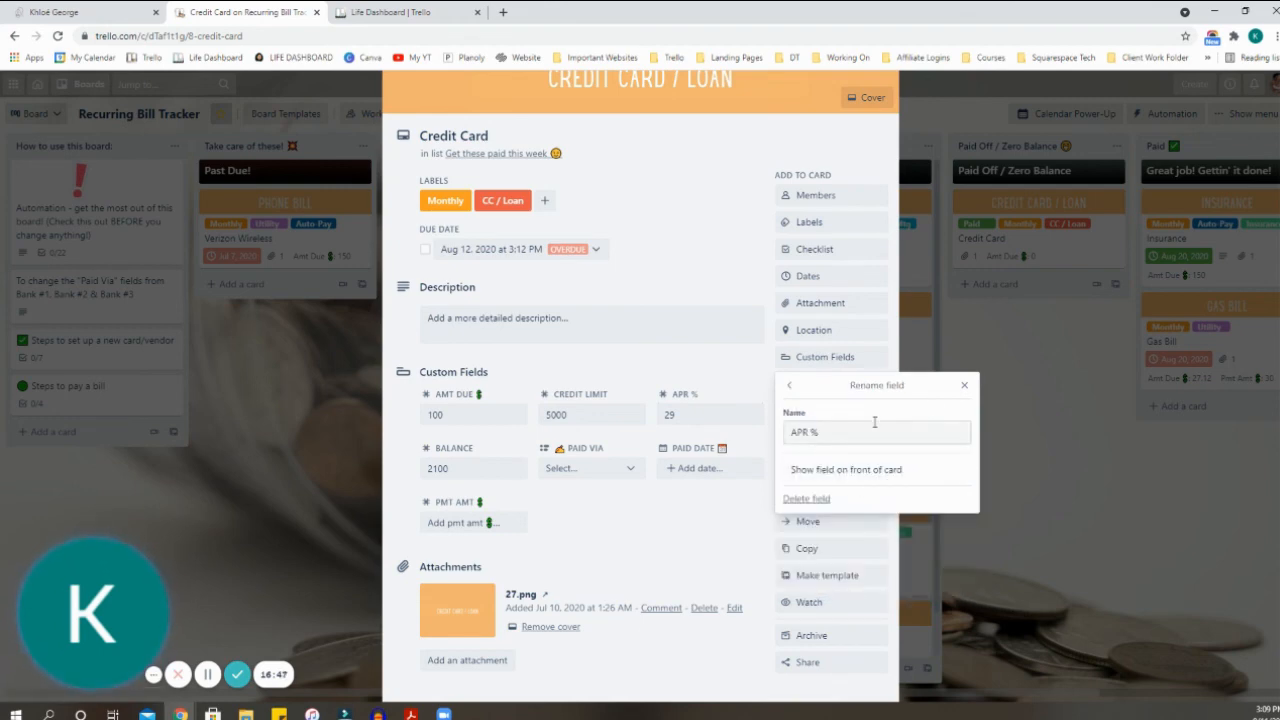
click(964, 385)
scroll(899, 130, up, 2)
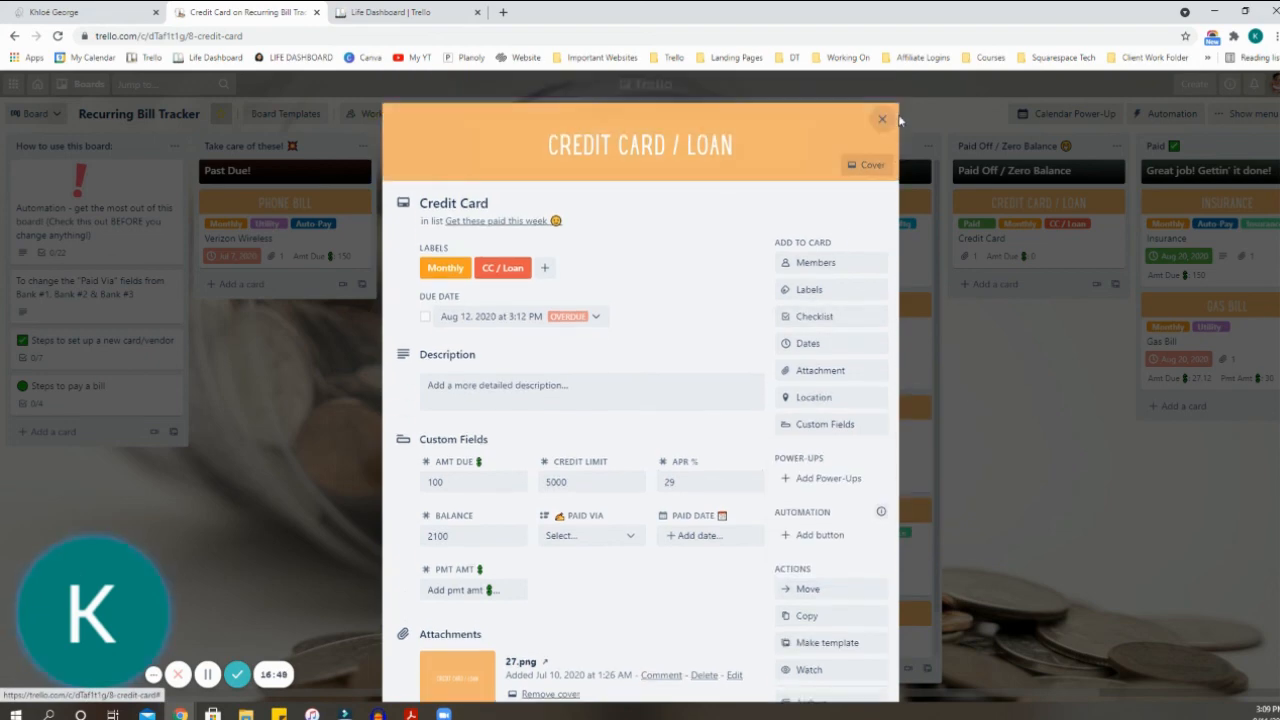
click(882, 119)
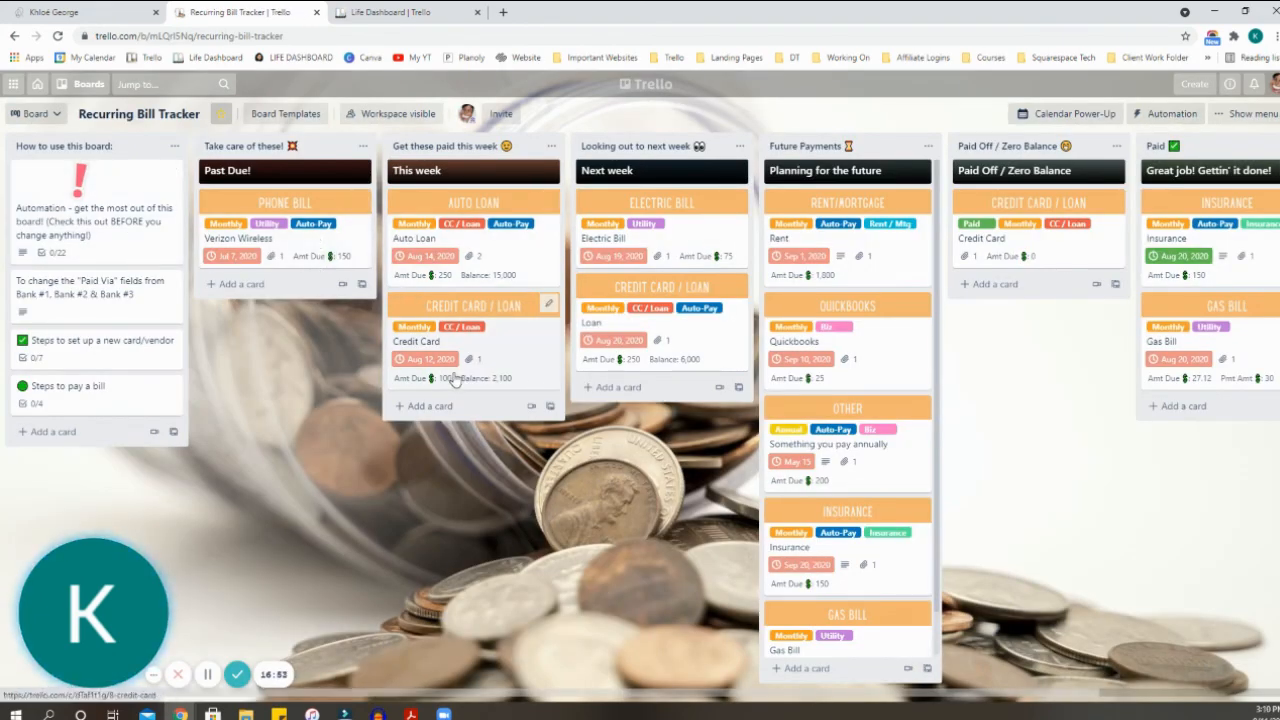
- Return to the Life Dashboard board and view the custom fields on the October 2021 "What's Happening This Month" card
click(449, 10)
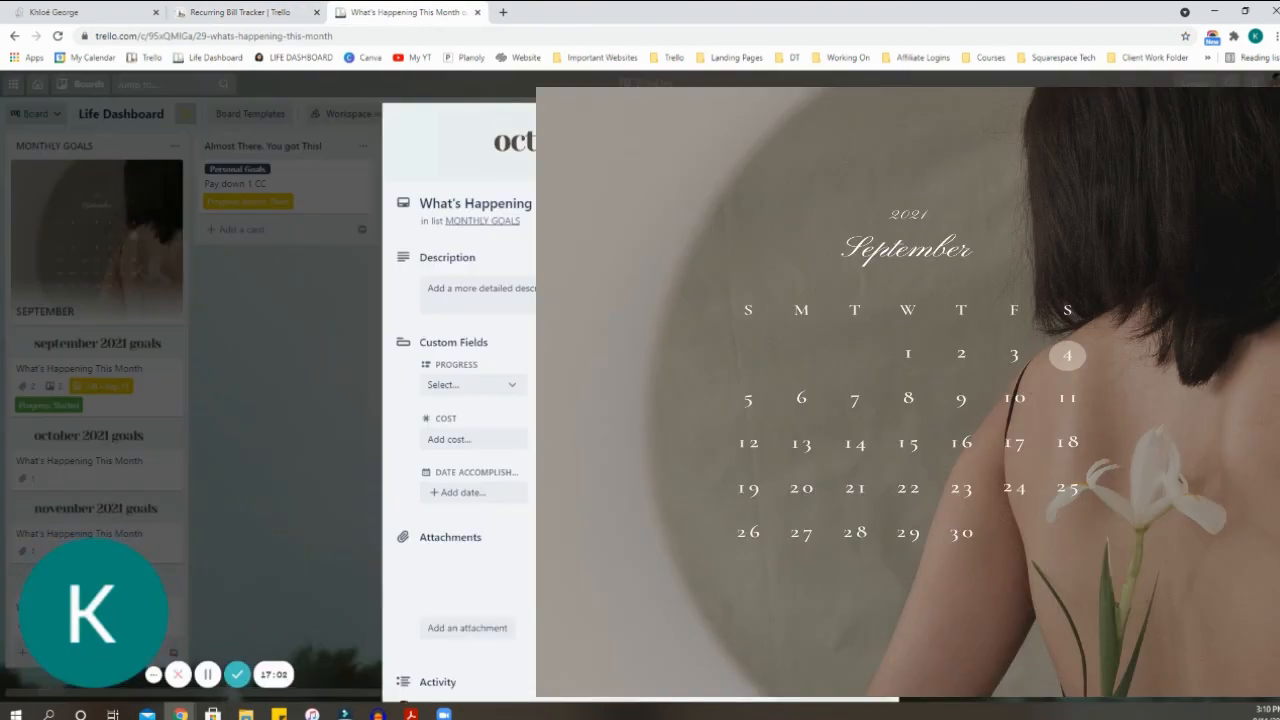
scroll(720, 387, down, 1)
scroll(720, 387, up, 1)
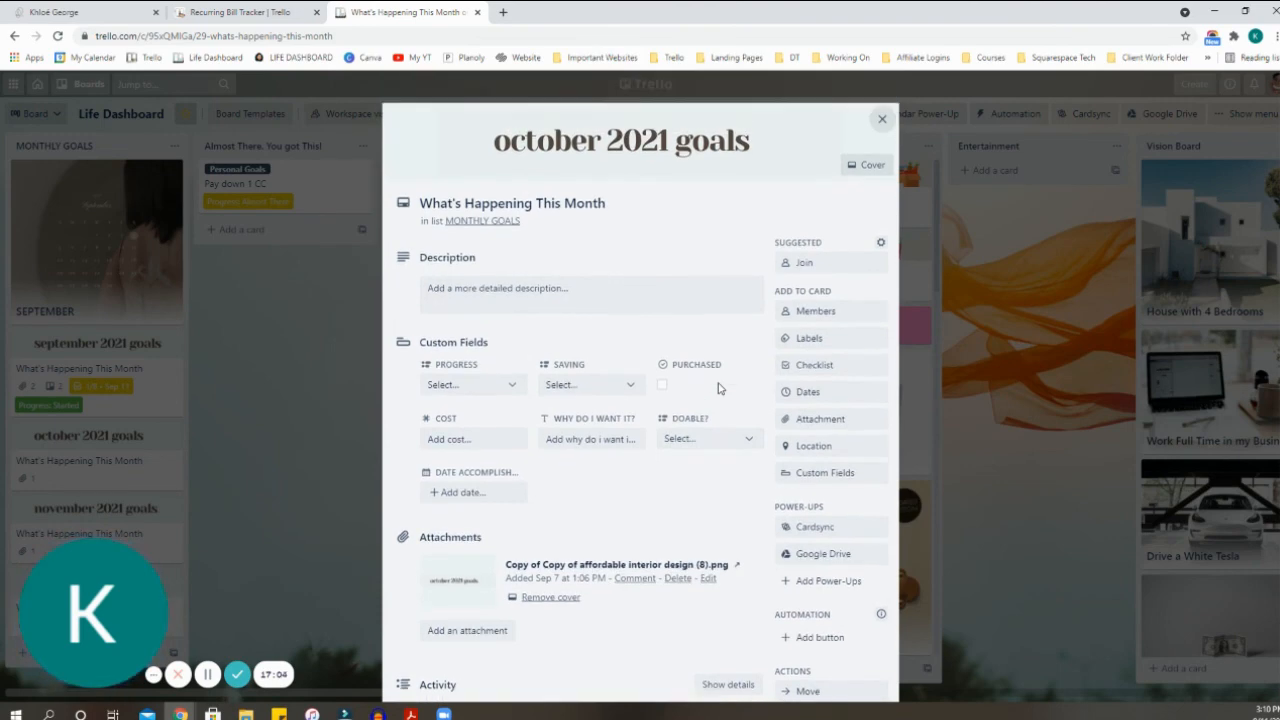